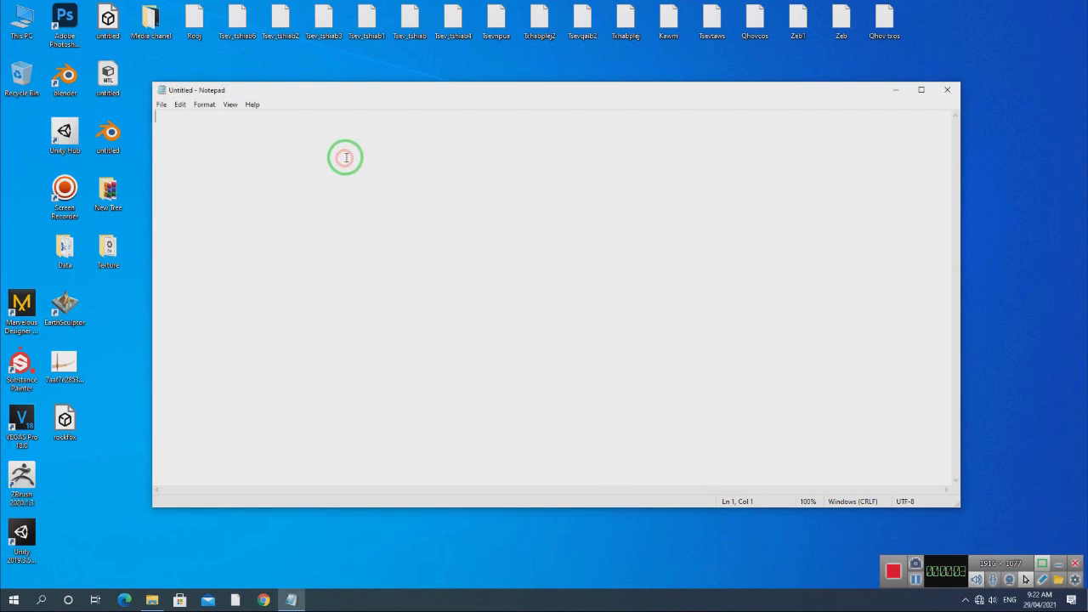
Write "NOyb zoo hnub no kv yuav los qhia peb download thiab nqis lub iclone 7.9 ua yog lub tshiab nawb" as the note's opening line
text(NOyb)
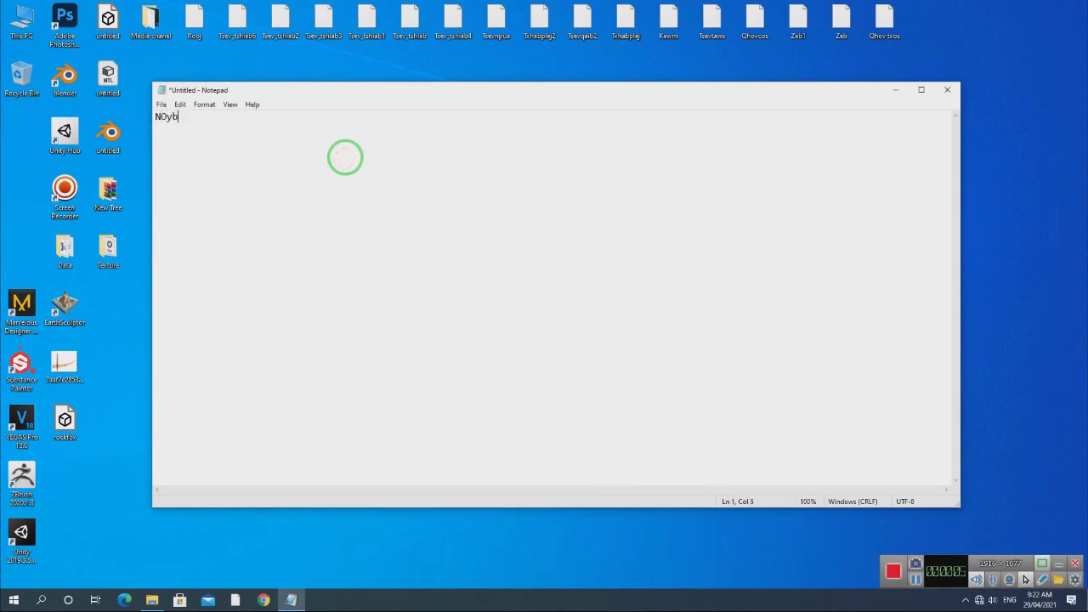
text( zoo hnub no kv yuav los qhia peb download thiab nqis lub iclone 7.9)
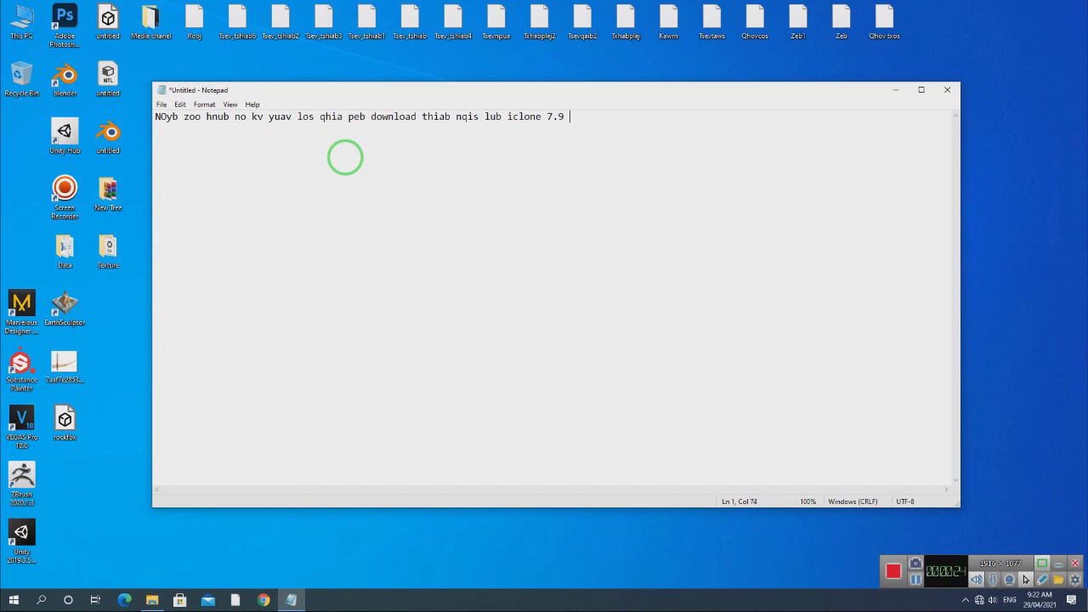
text( ua yog lub tshiab nawb)
key(Return)
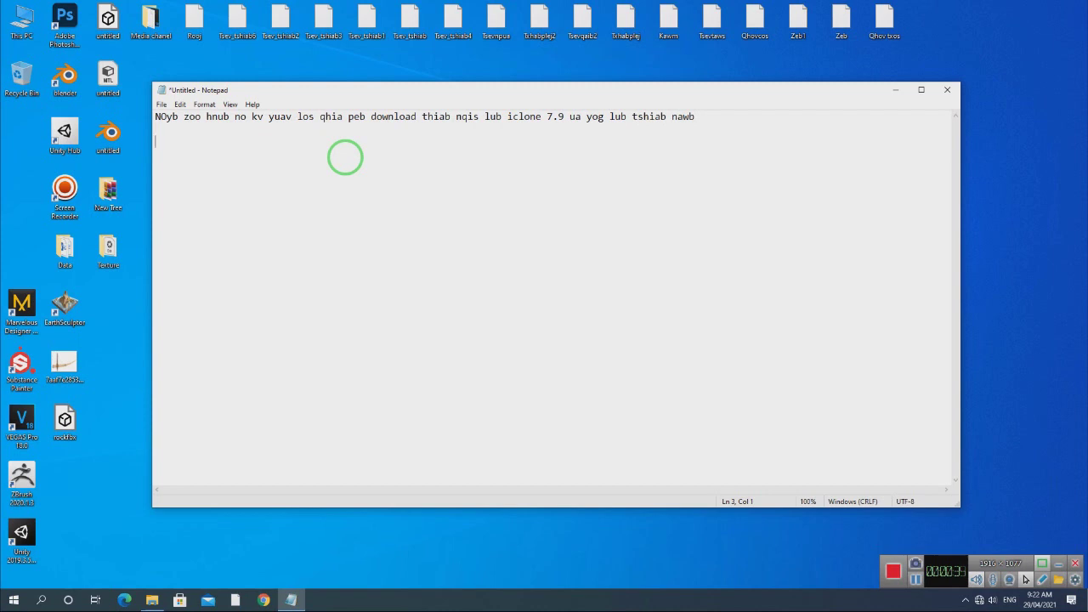
Add the line "leej twg xav tau download hauv qab daim video no nawb" below a blank line, and minimize the note
text(leej twg xav tau downloa)
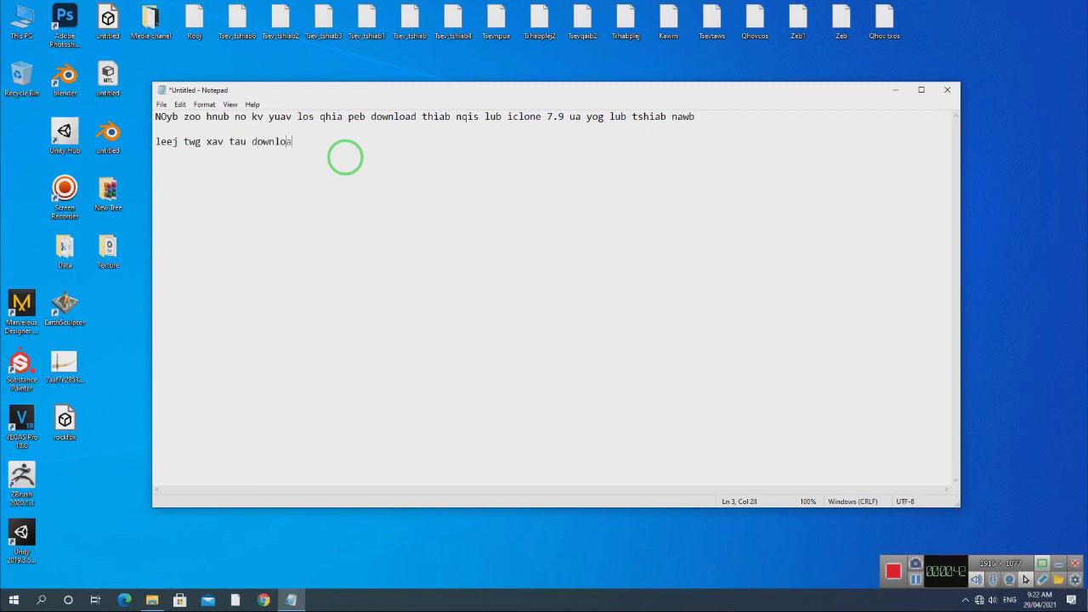
text(d hauv qab daim video no nawb)
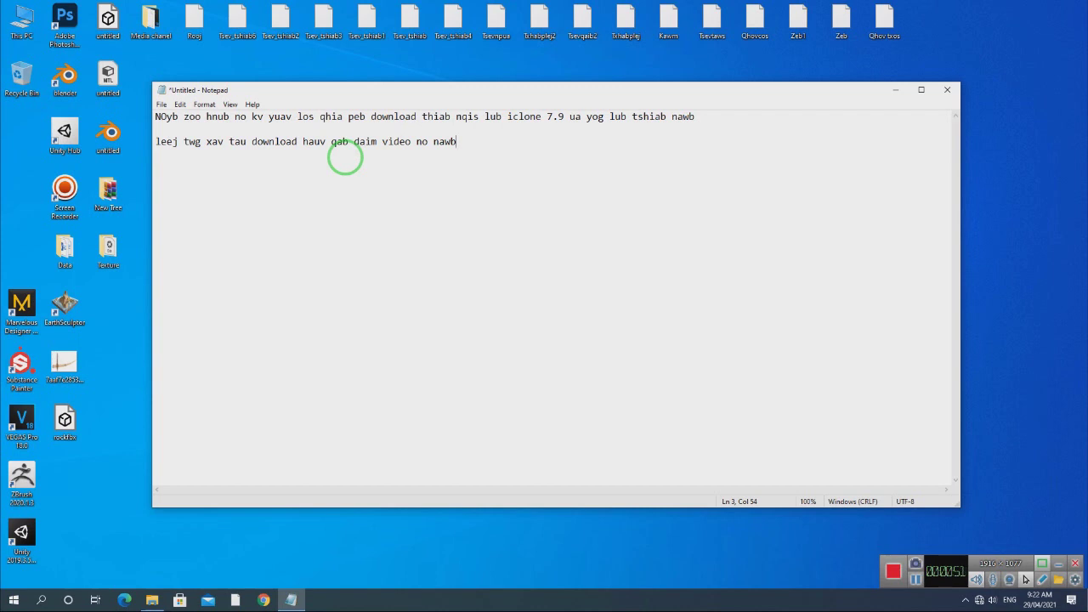
click(895, 89)
right_click(334, 151)
click(360, 181)
Switch to File Explorer and open the Reallusion iClone Pro 7.9.5124.1 folder within Iclone7.9
click(263, 600)
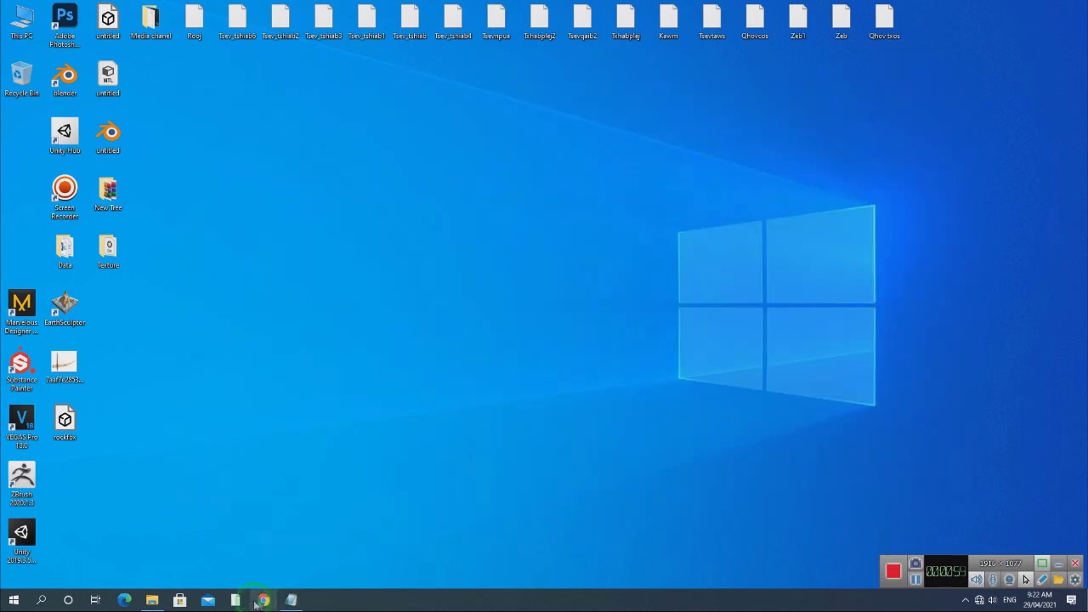
click(151, 600)
click(216, 164)
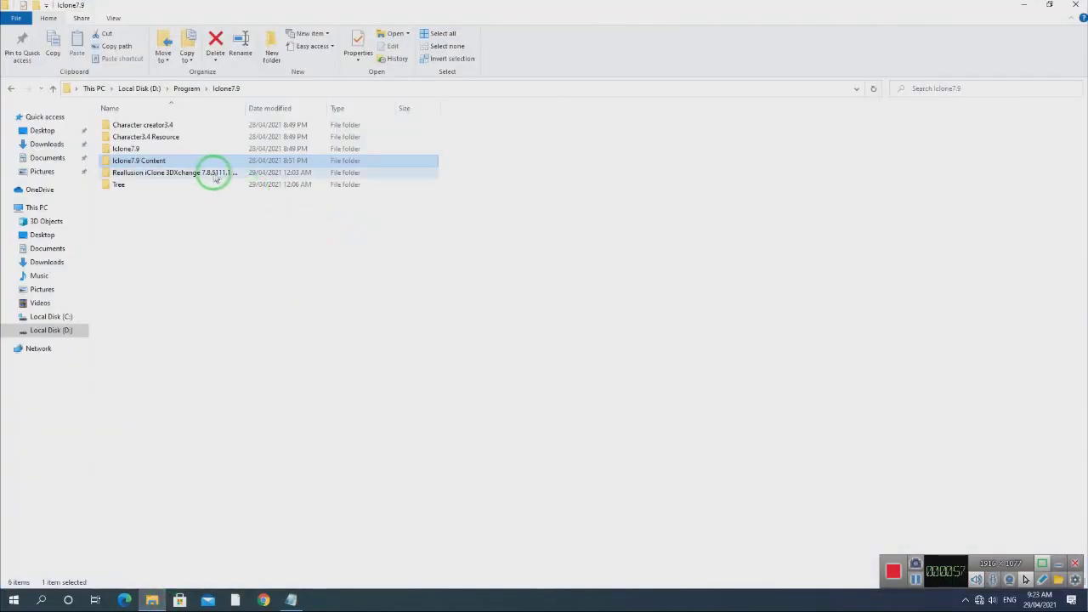
click(140, 149)
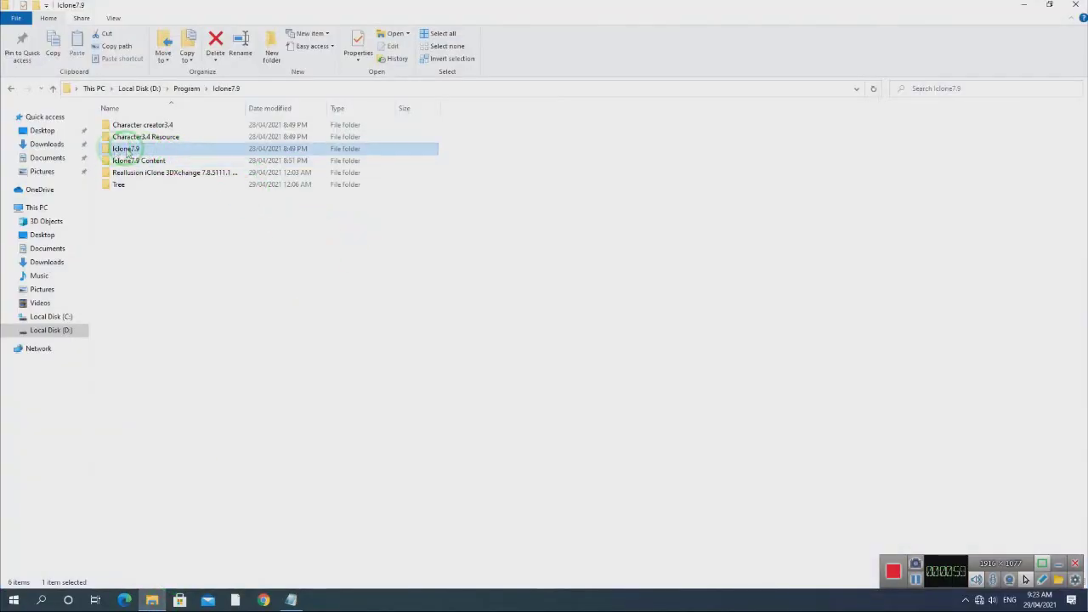
double_click(128, 149)
click(167, 125)
double_click(168, 126)
double_click(153, 124)
Look through the contents of the Crack folder and return to the iClone Pro installer folder
click(145, 126)
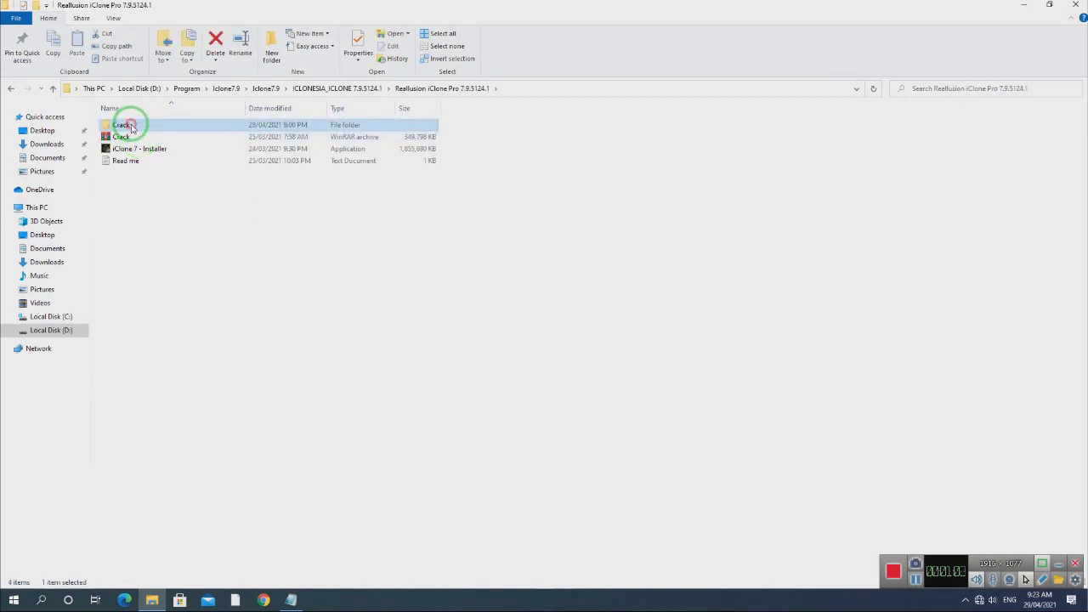
double_click(132, 128)
drag(197, 238, 123, 122)
click(11, 88)
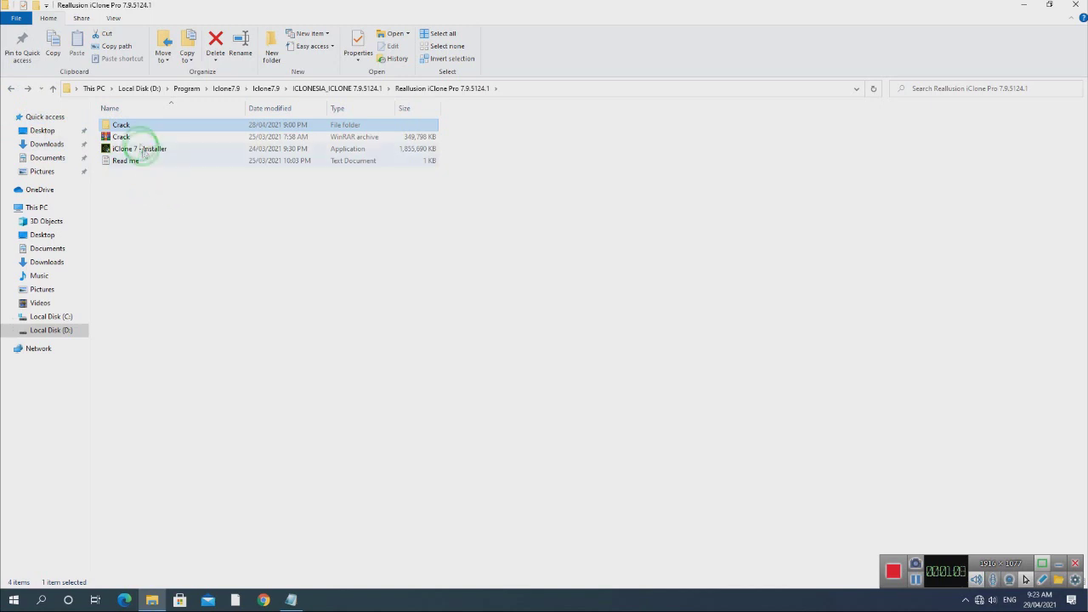
Read the instructions in the Read me text file, highlighting them line by line, and close the file
click(157, 162)
double_click(157, 162)
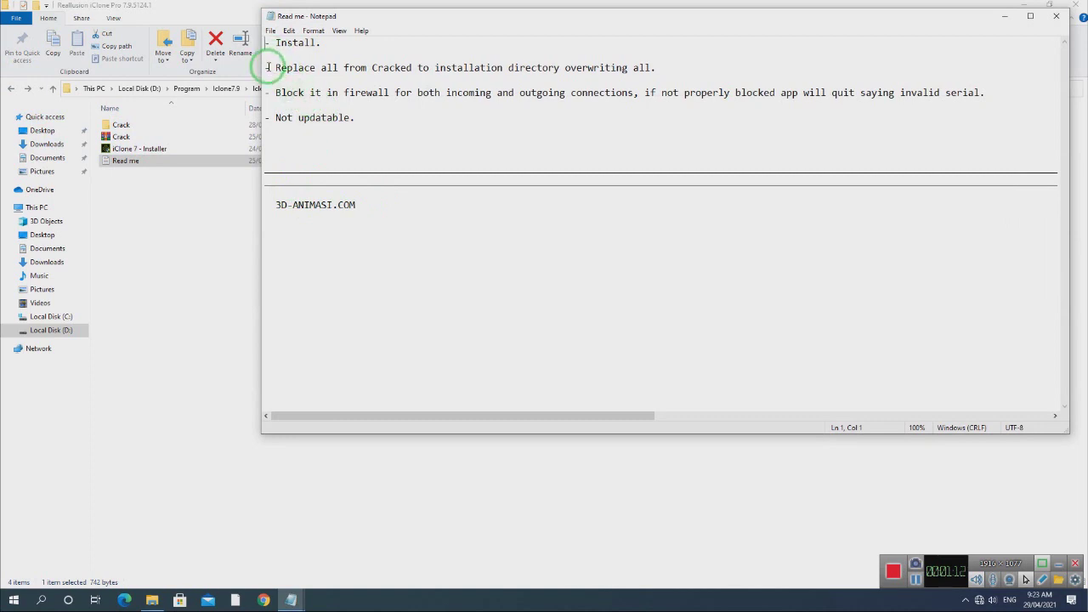
drag(270, 68, 665, 73)
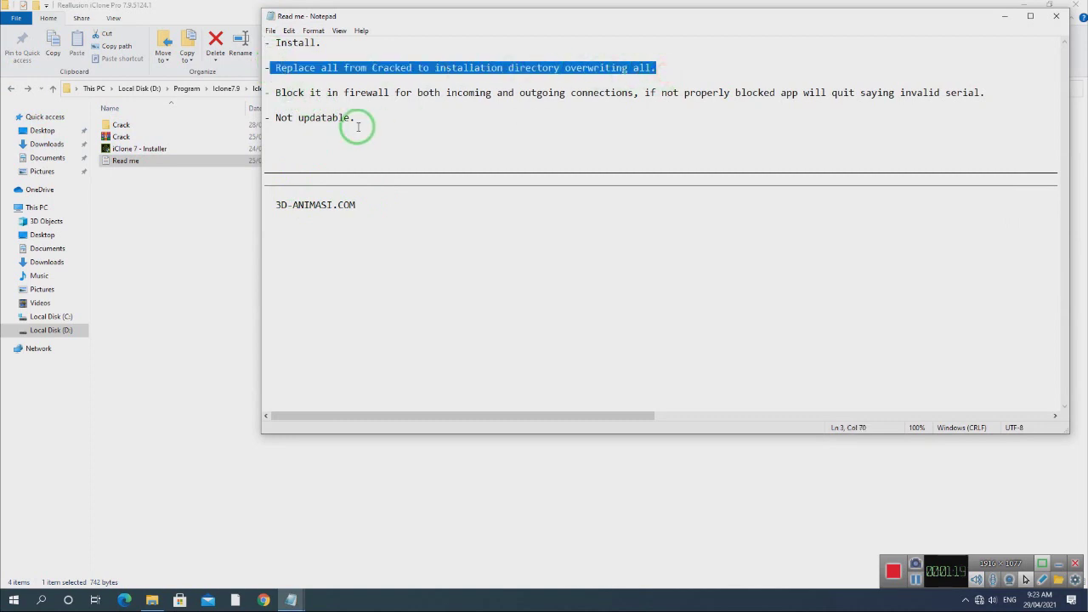
drag(274, 92, 978, 90)
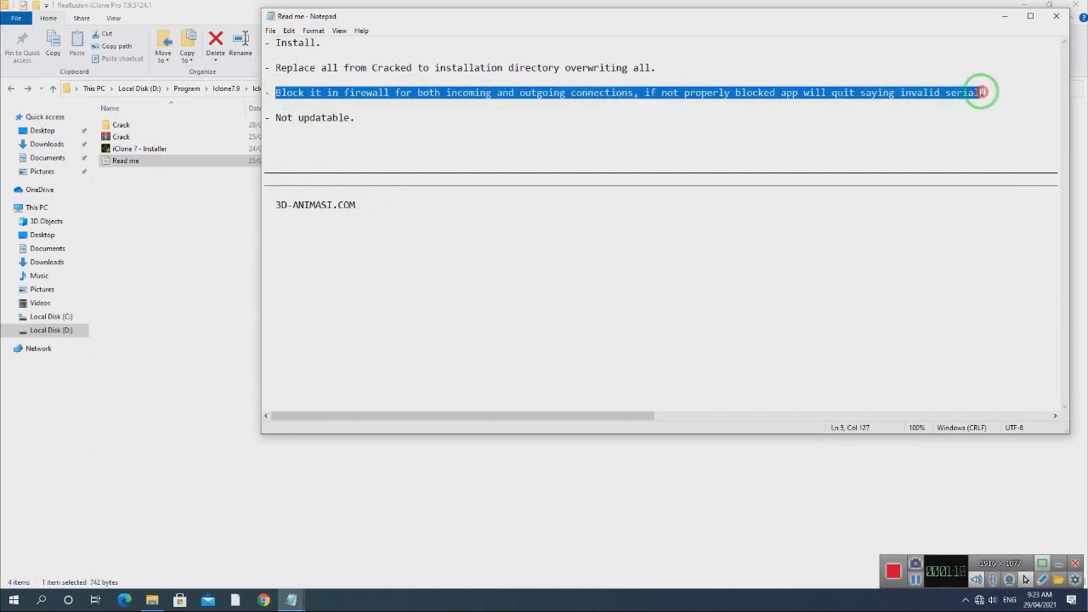
click(281, 117)
drag(280, 117, 388, 121)
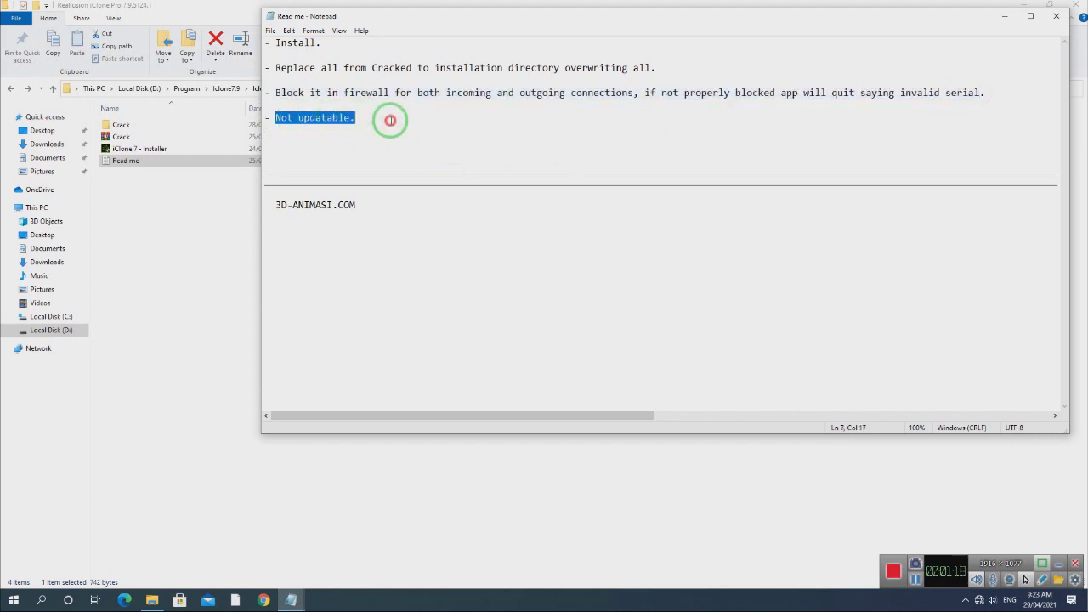
click(1055, 16)
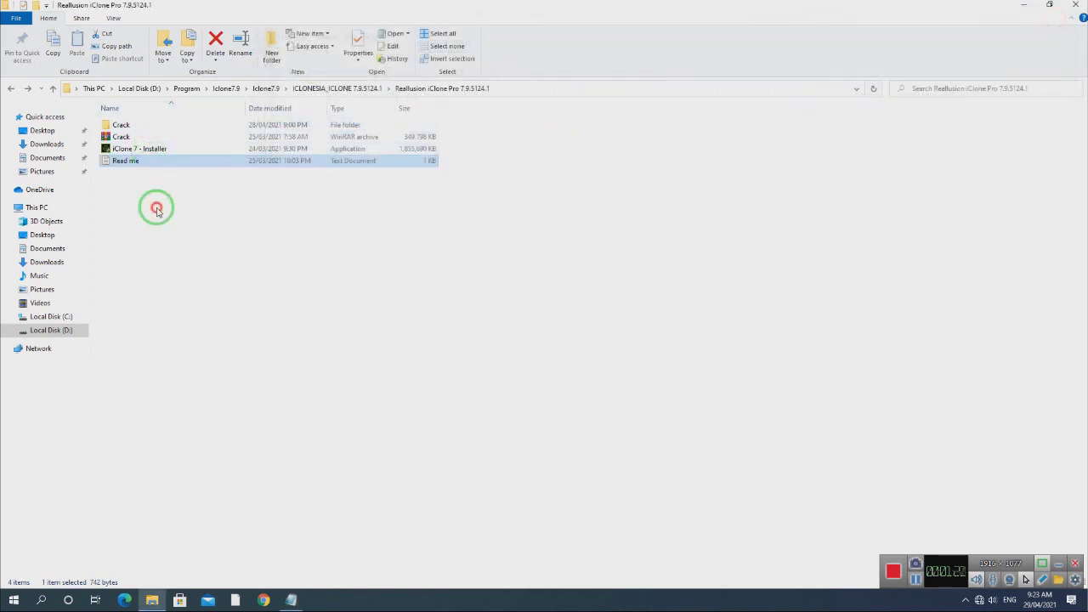
Run the iClone 7 - Installer and accept the terms of its license agreement
click(146, 151)
double_click(146, 152)
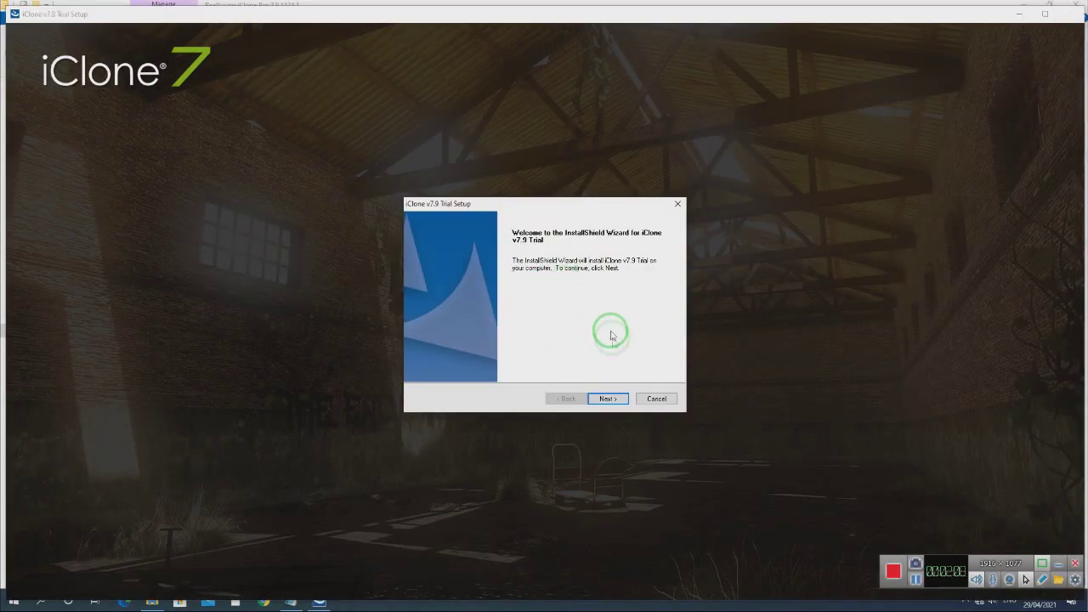
click(606, 397)
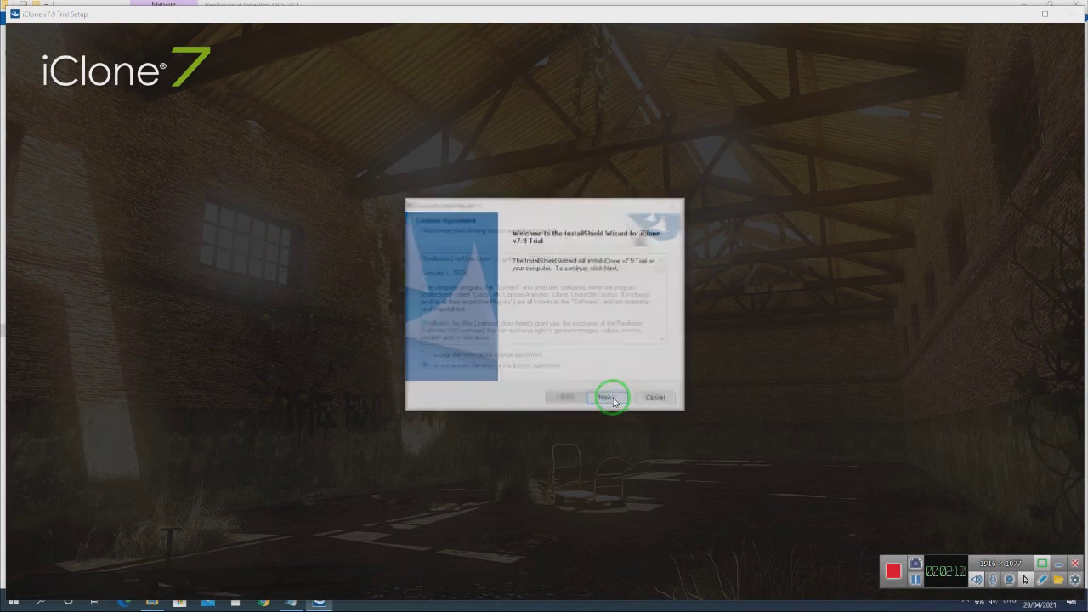
click(472, 357)
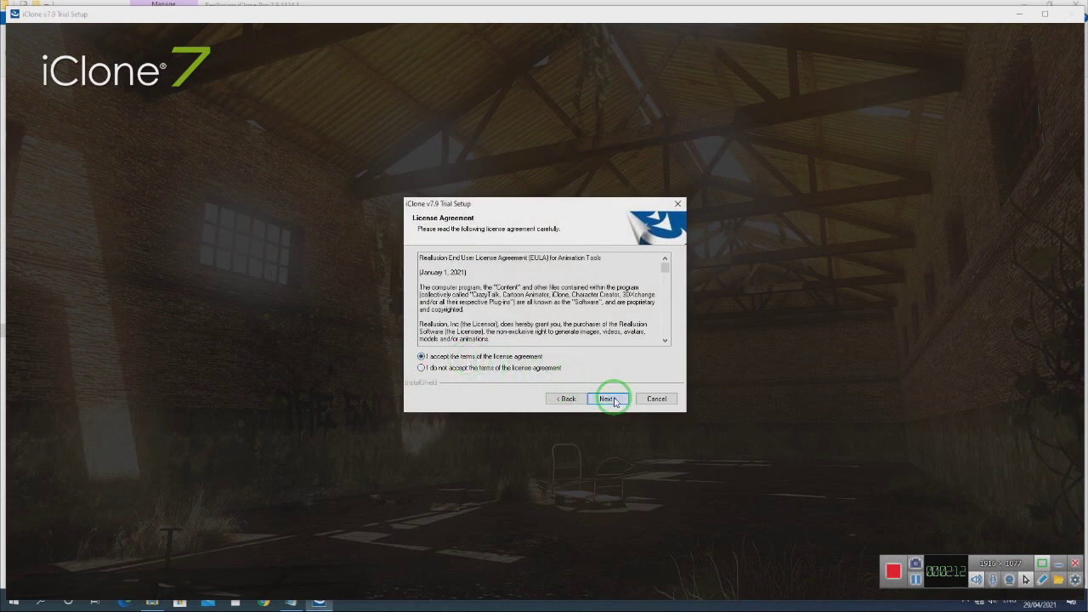
click(607, 398)
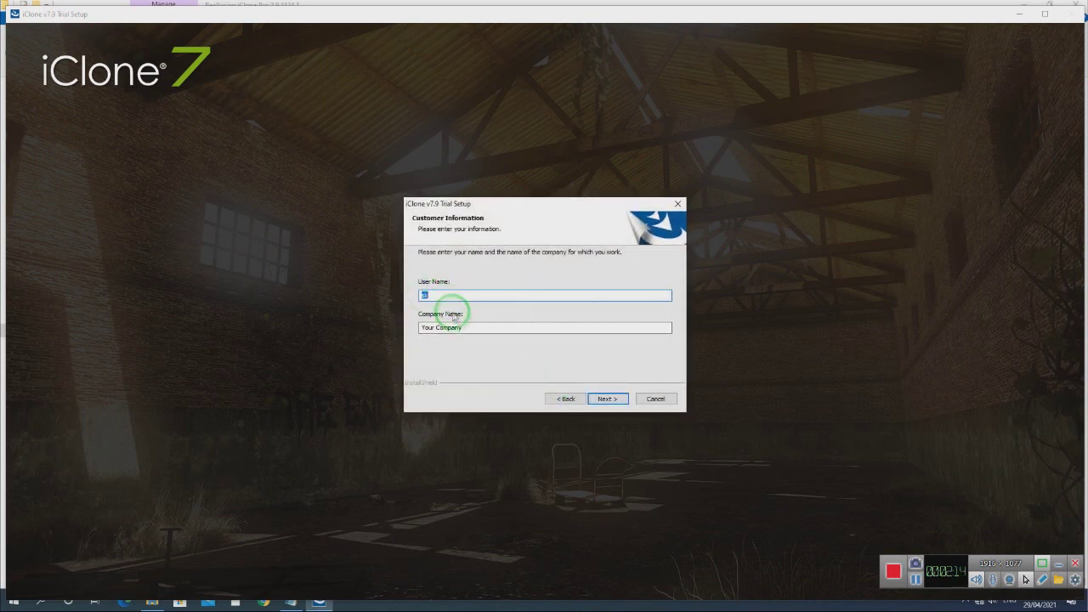
Keep the default customer information, the C:\Program Files\Reallusion destination and the C:\Users\Public\Documents\Reallusion content folders
click(604, 399)
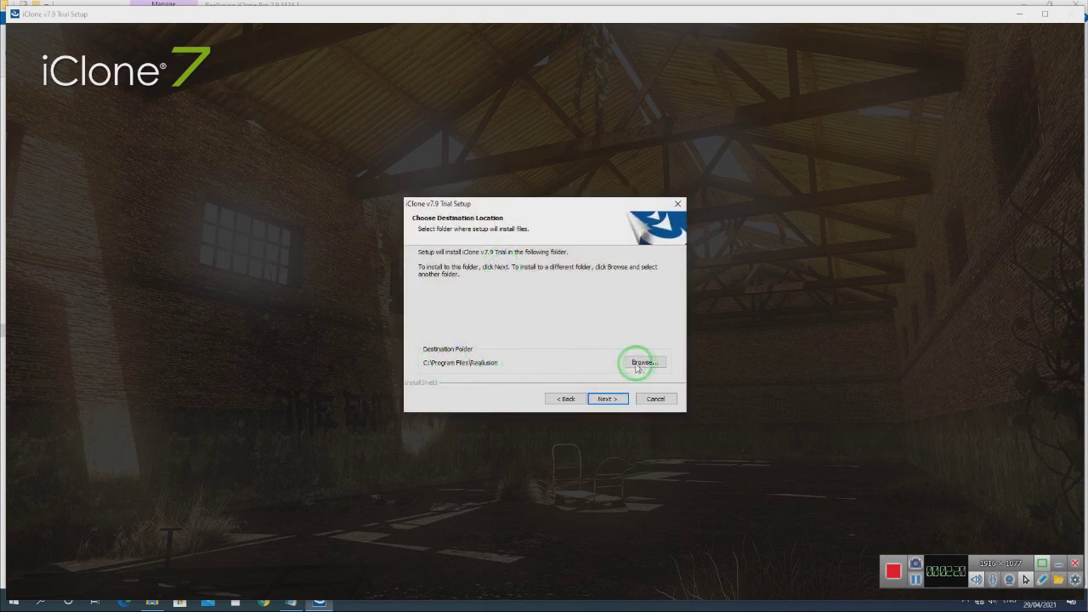
click(607, 398)
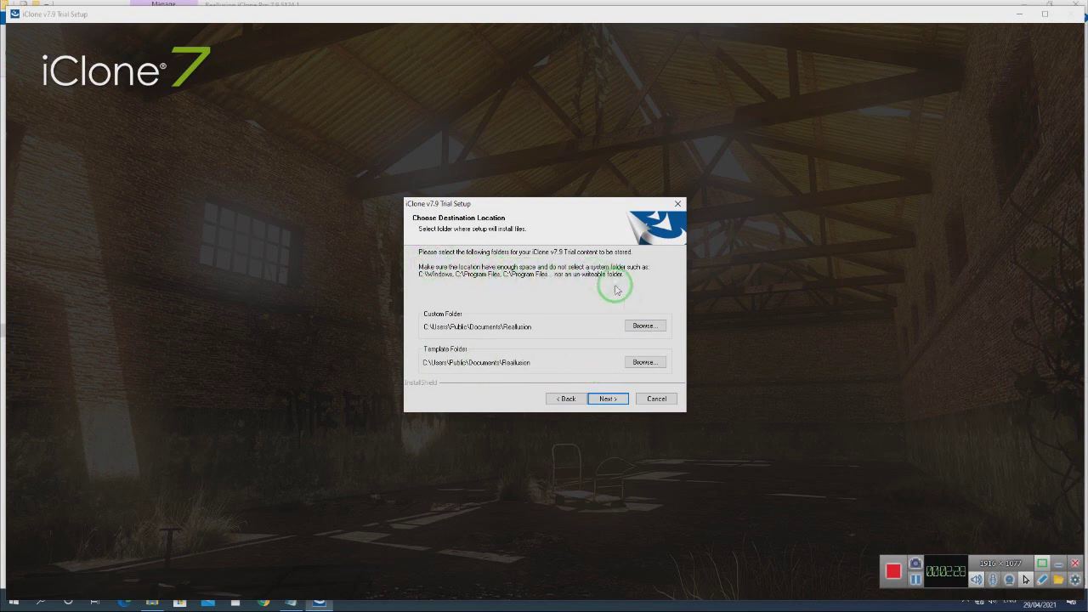
click(607, 398)
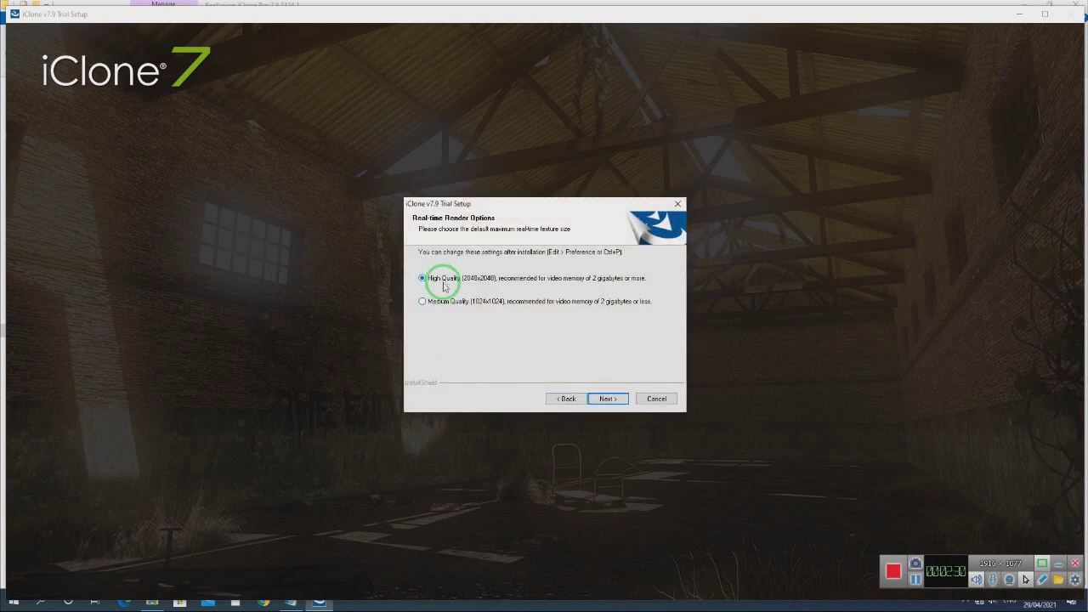
Choose Medium Quality (1024x1024) for real-time rendering and begin the installation with Accessibility as the program folder
click(423, 301)
click(606, 398)
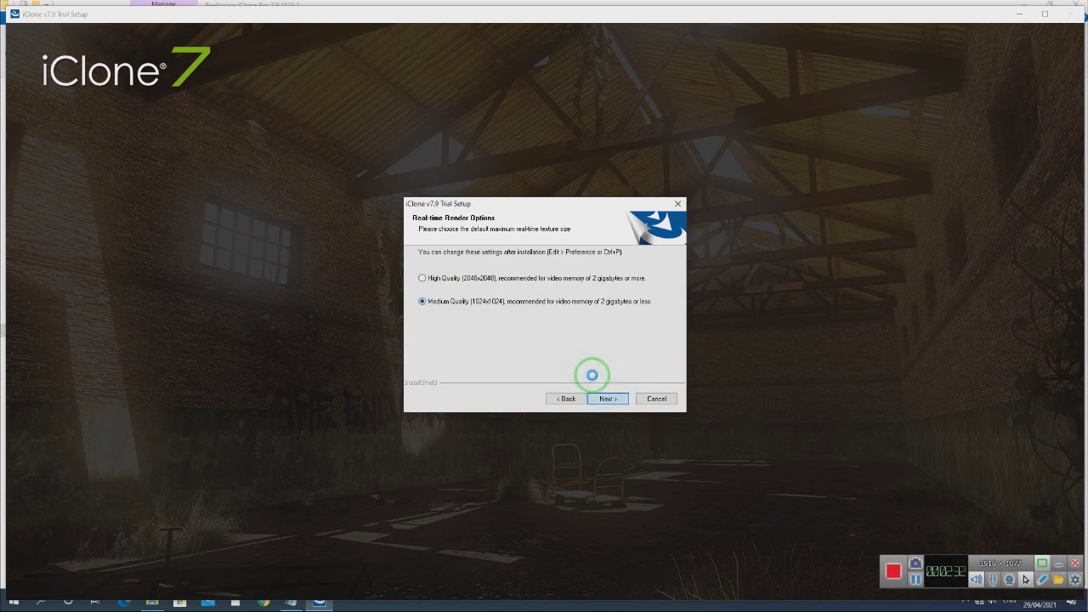
click(430, 306)
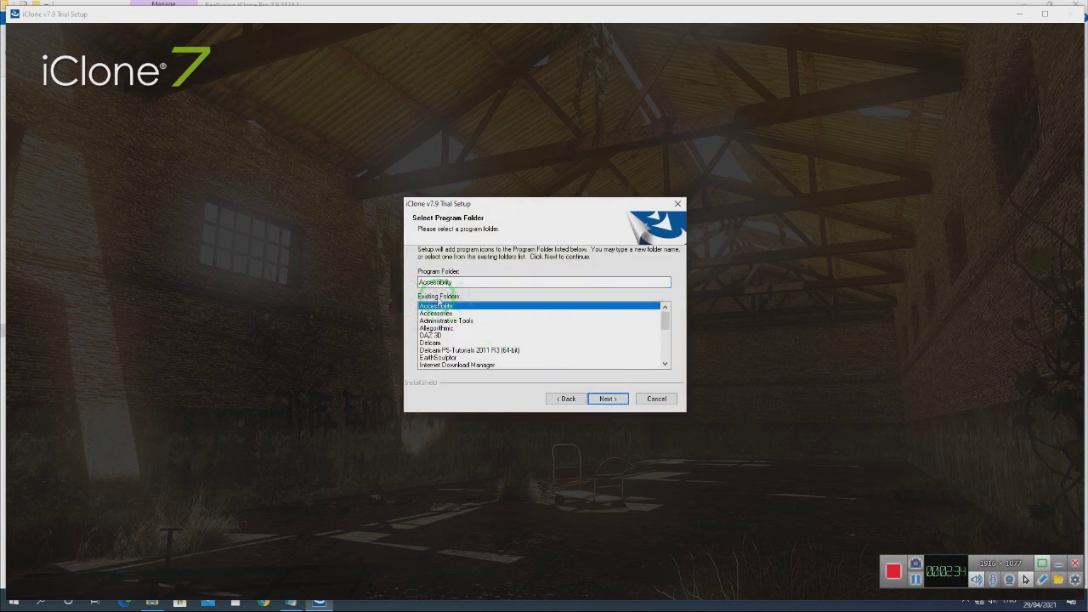
click(605, 398)
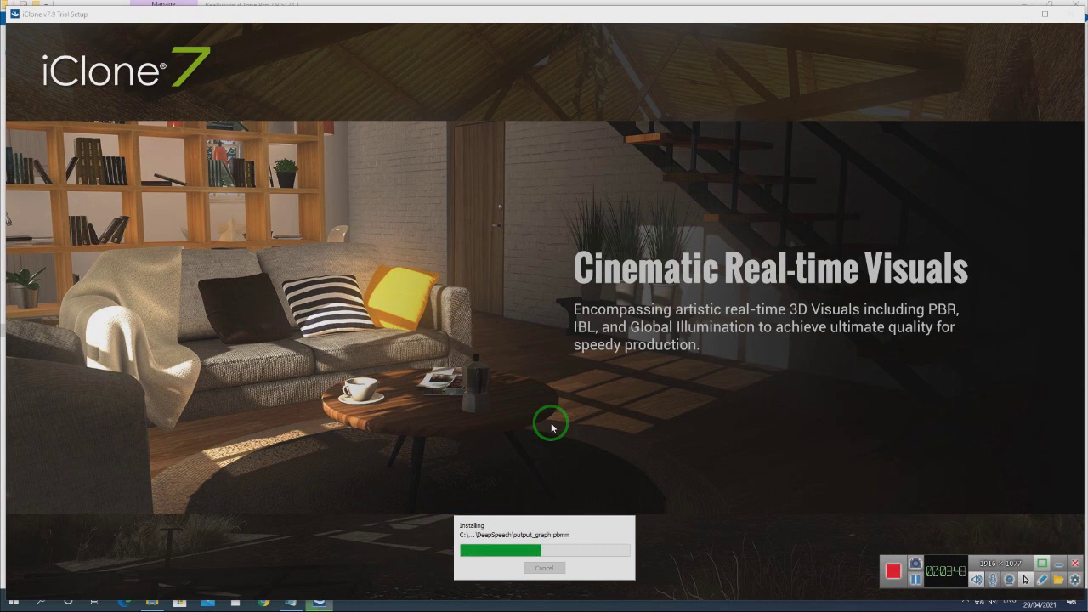
Check the free space on Local Disk (C:) in This PC while the setup runs, and return to the installer
click(1031, 12)
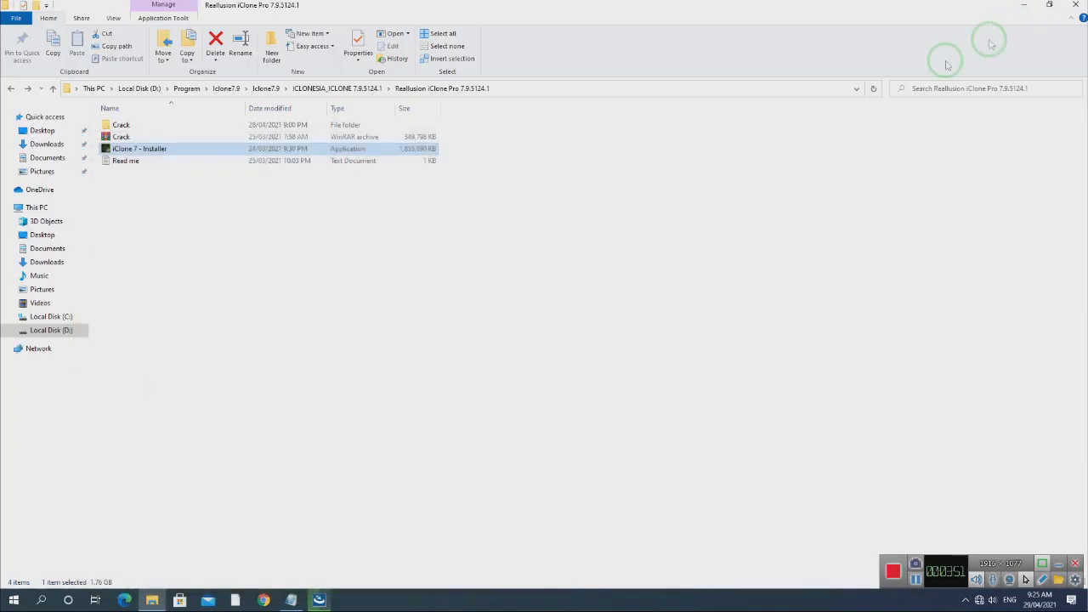
click(46, 317)
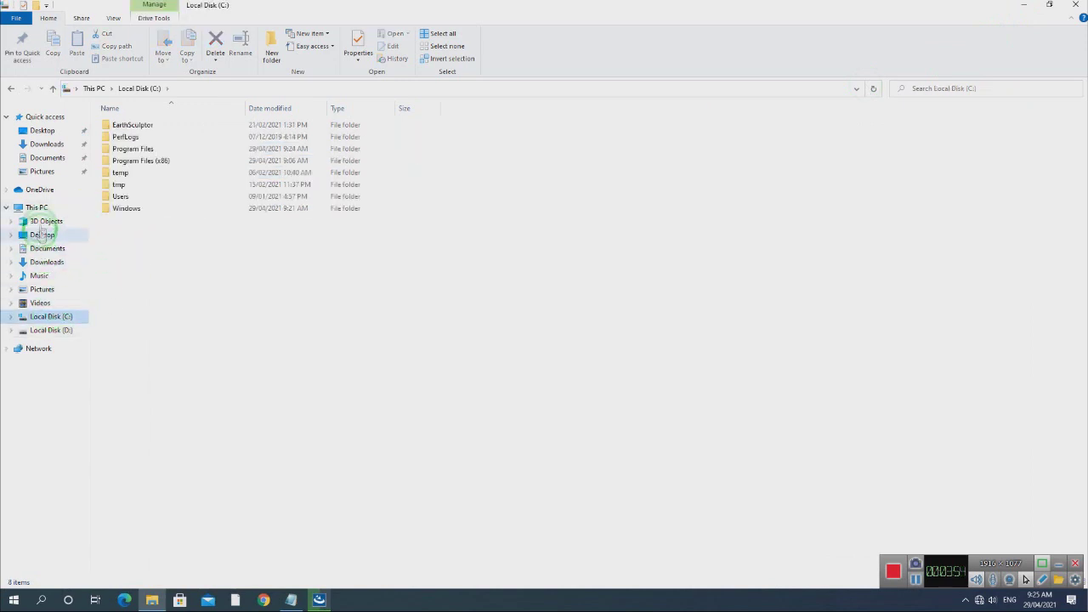
click(37, 209)
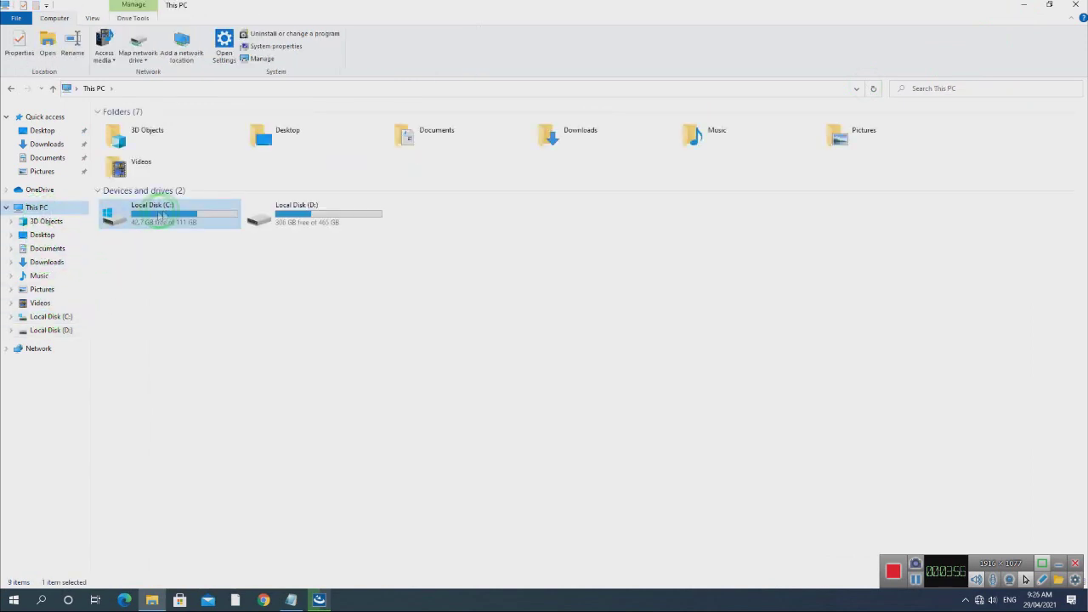
right_click(341, 315)
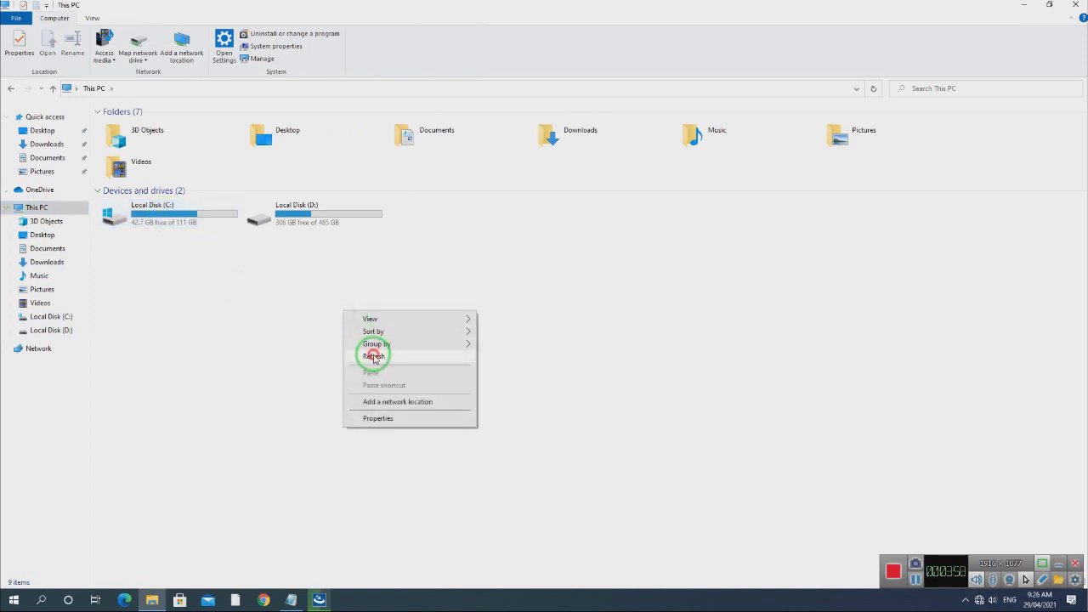
click(322, 323)
right_click(298, 303)
click(328, 347)
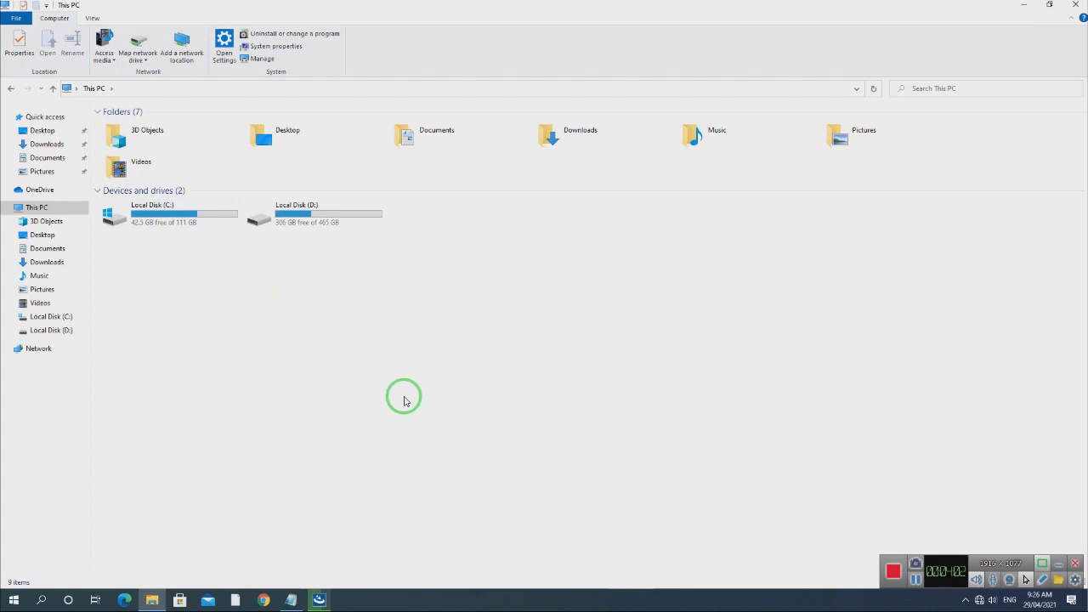
click(319, 599)
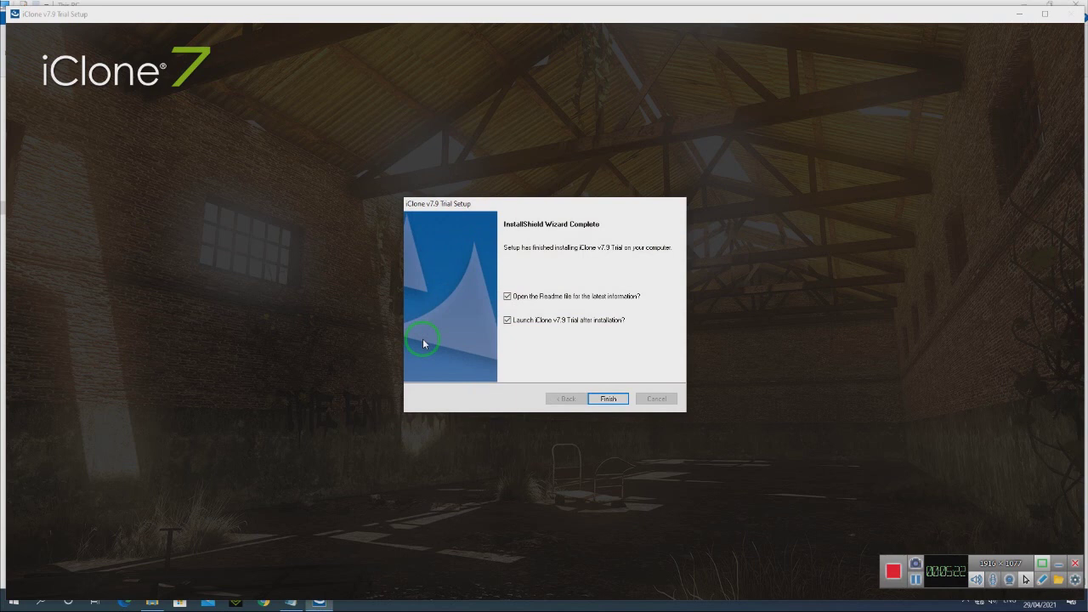
Finish the setup with launching iClone v7.9 Trial turned off, and decline the Character Creator Trial download
click(513, 319)
click(607, 398)
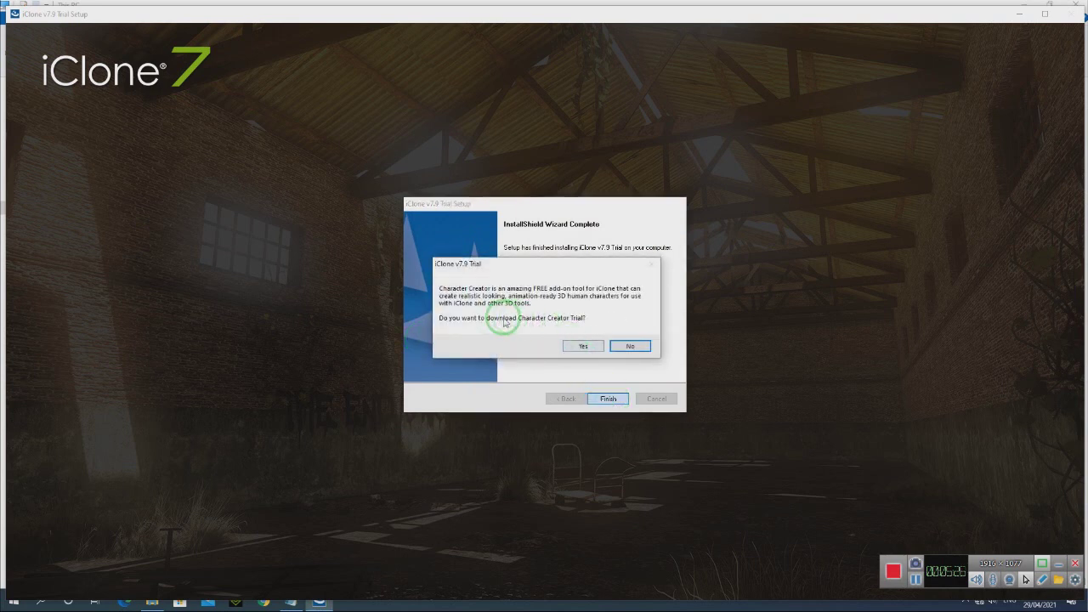
click(634, 348)
Refresh the drive view in This PC and minimize the window to check the desktop for the iClone shortcut
right_click(345, 318)
click(391, 366)
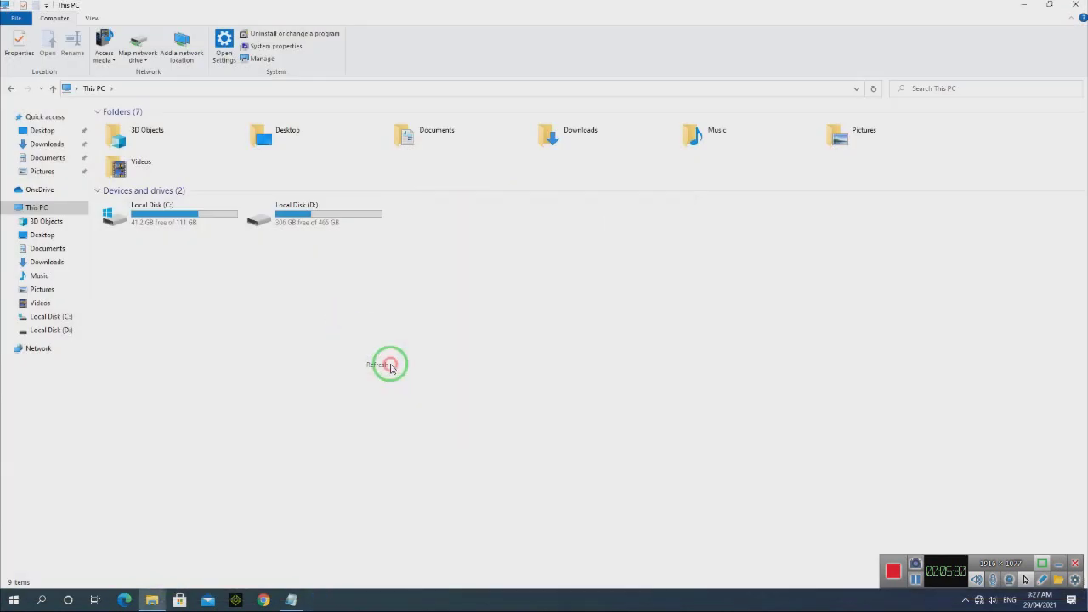
click(1029, 5)
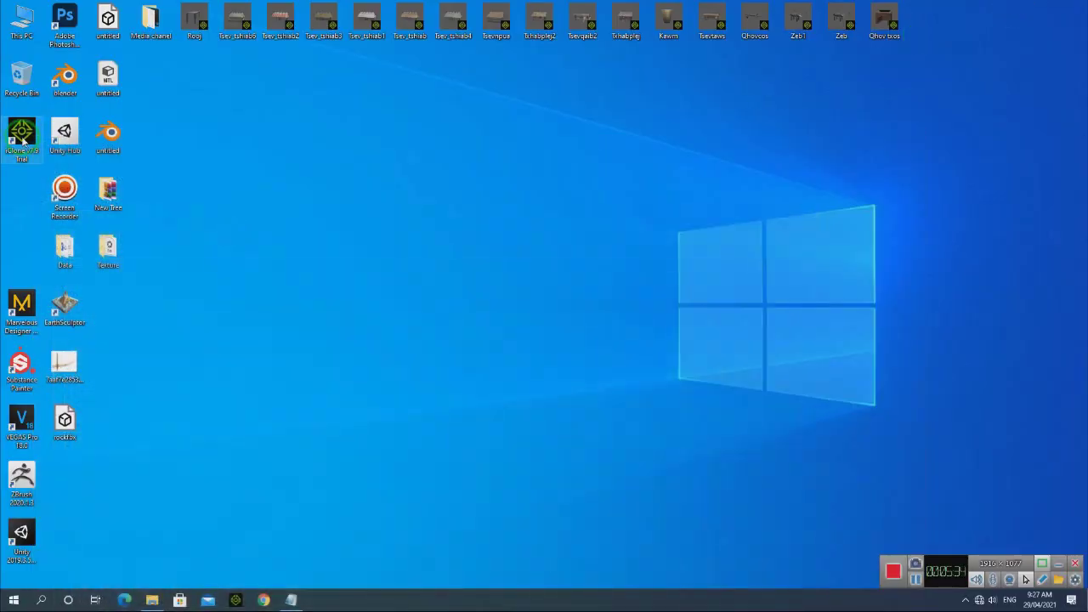
click(304, 197)
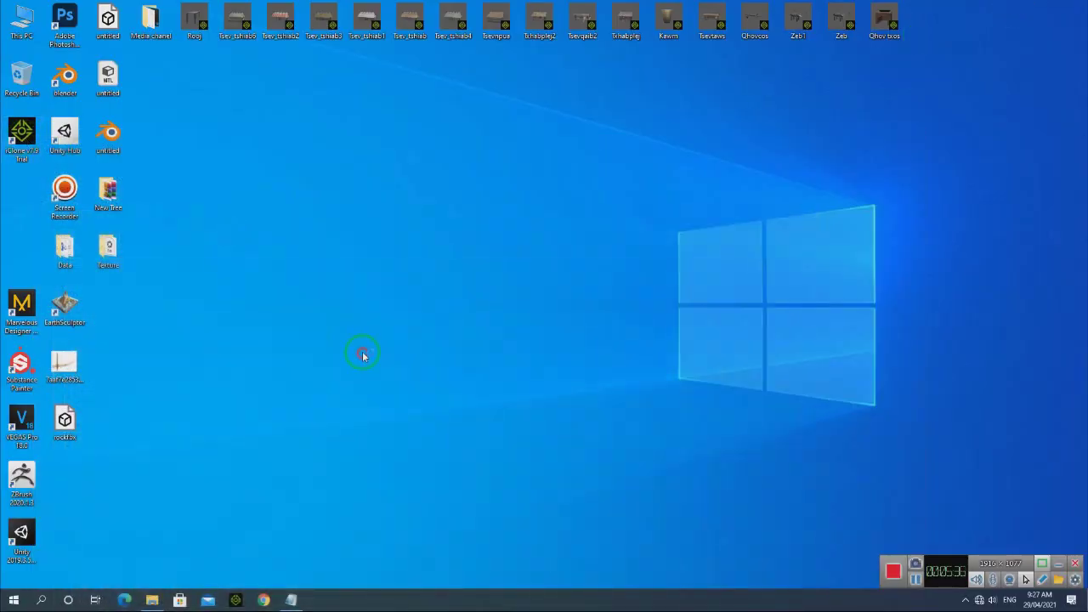
Open the Reallusion iClone Pro 7.9.5124.1 folder under Program > Iclone7.9 on Local Disk (D:)
click(152, 600)
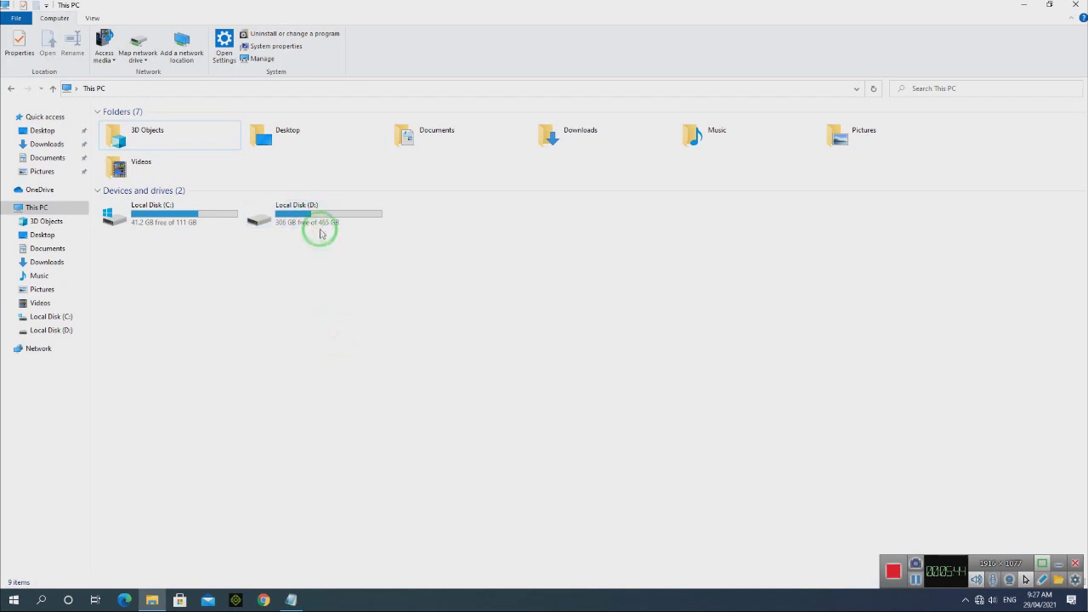
click(323, 224)
click(343, 299)
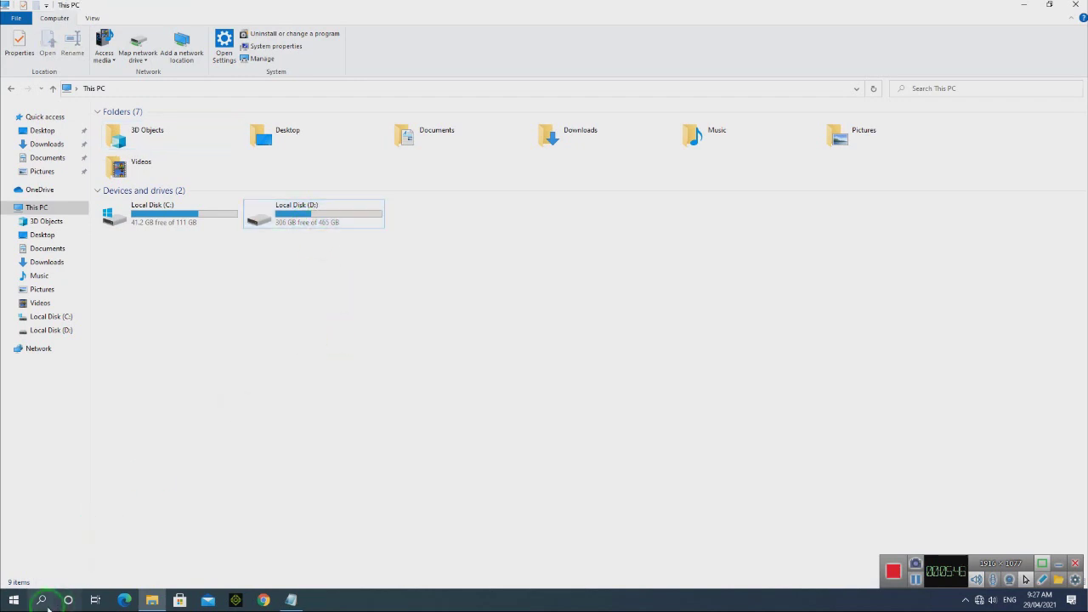
double_click(293, 216)
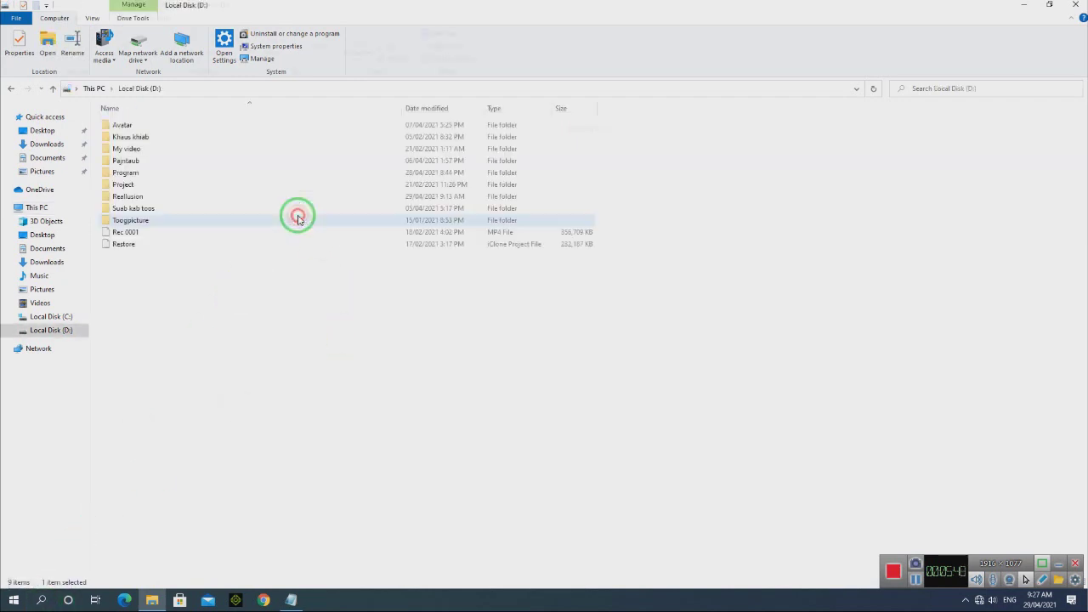
click(152, 175)
double_click(152, 175)
double_click(145, 280)
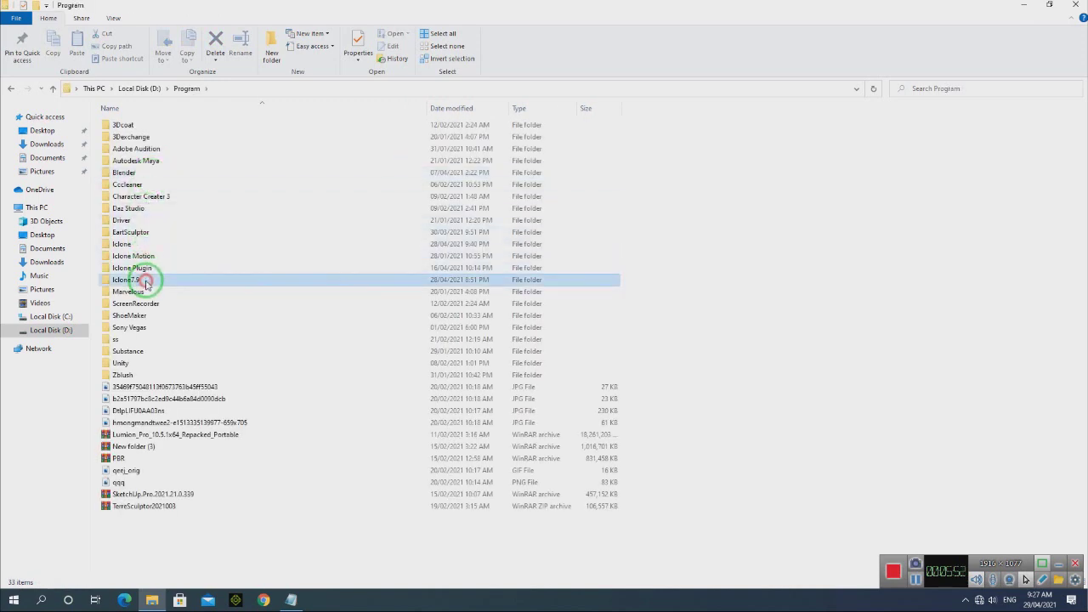
double_click(138, 148)
click(150, 132)
double_click(150, 132)
double_click(148, 129)
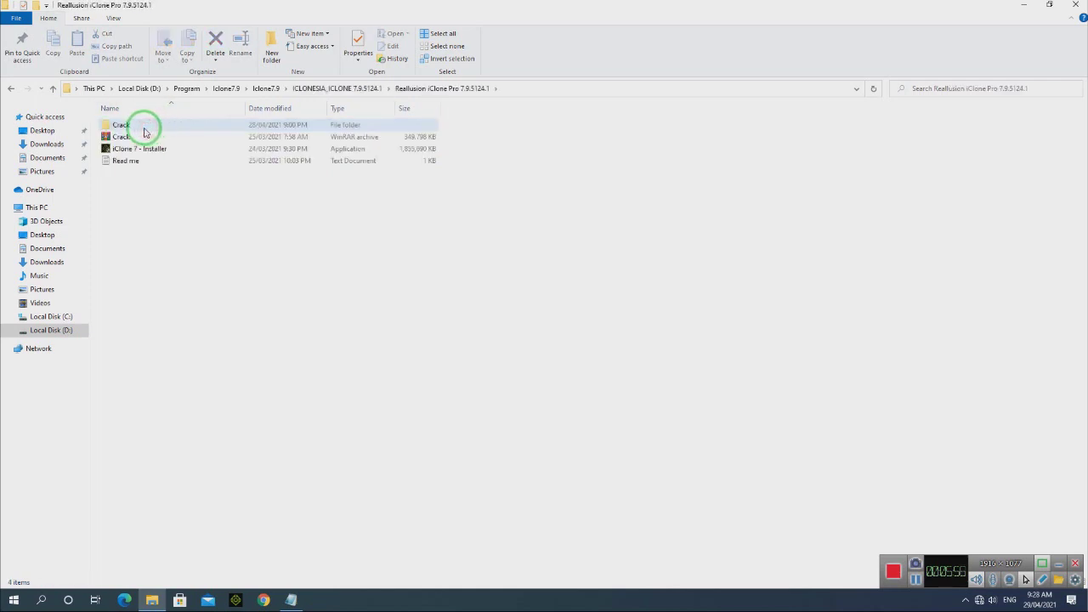
Copy all six folders, from Bin64 to Resource, out of the Crack folder
double_click(145, 127)
drag(189, 243, 141, 122)
right_click(143, 125)
click(204, 287)
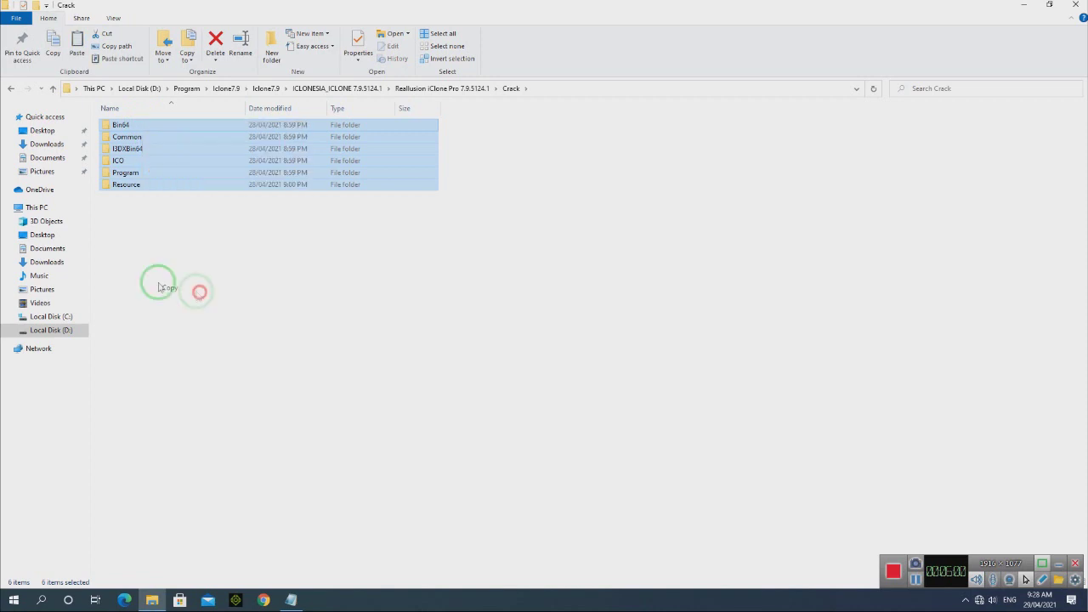
Open the file location of the iClone v7.9 Trial desktop shortcut and go up to the iClone 7 folder
click(1024, 4)
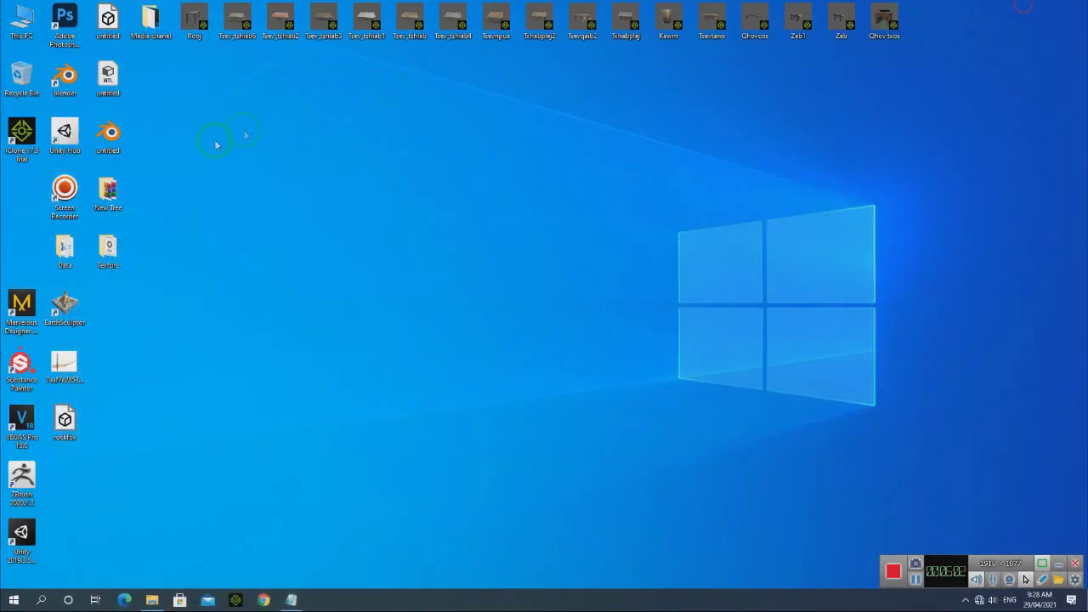
right_click(23, 134)
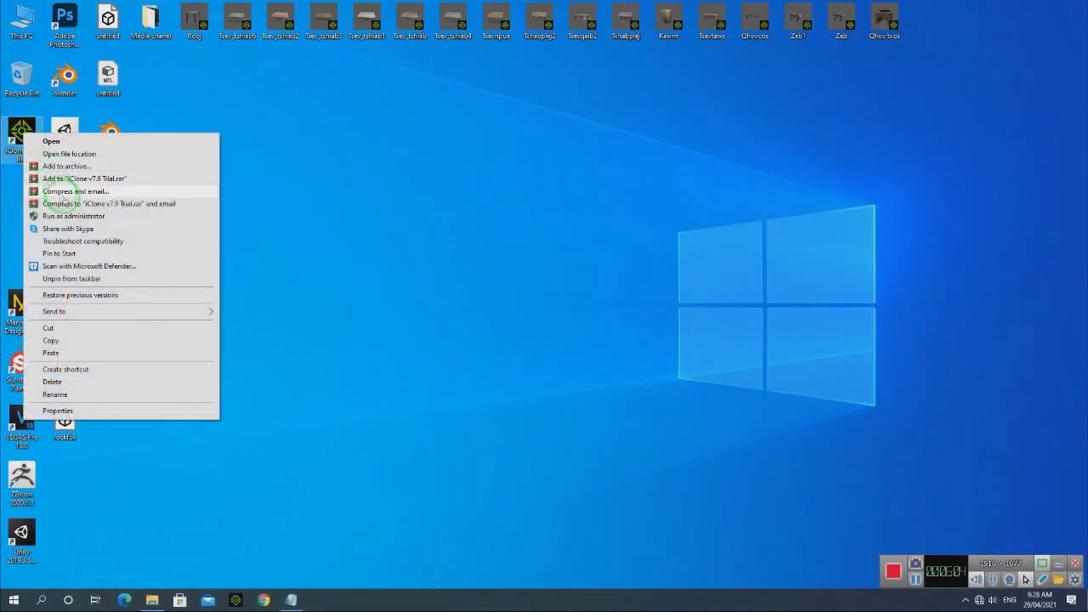
click(81, 153)
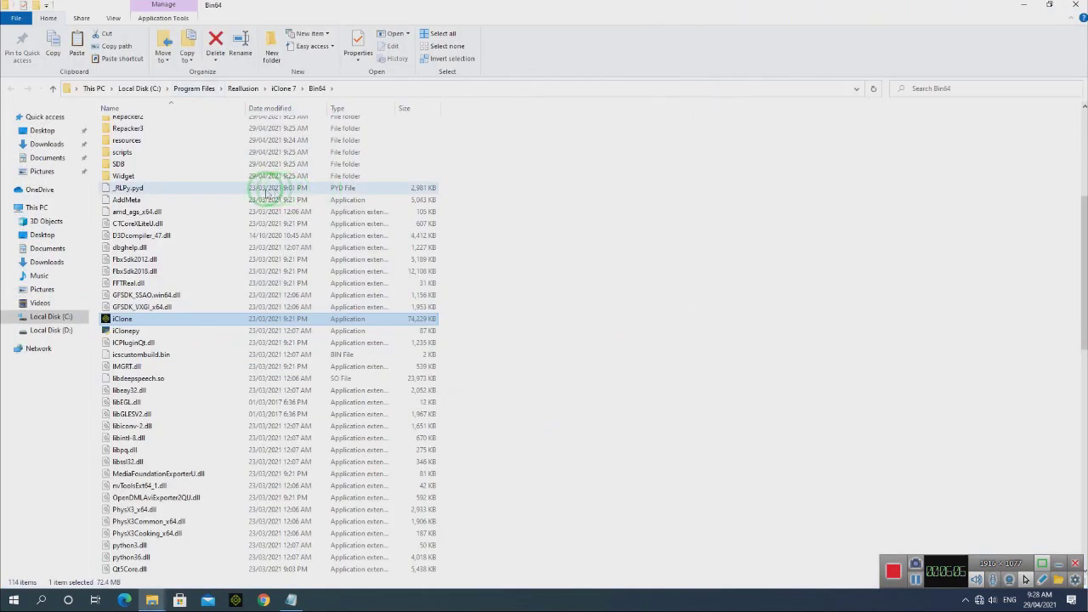
click(283, 89)
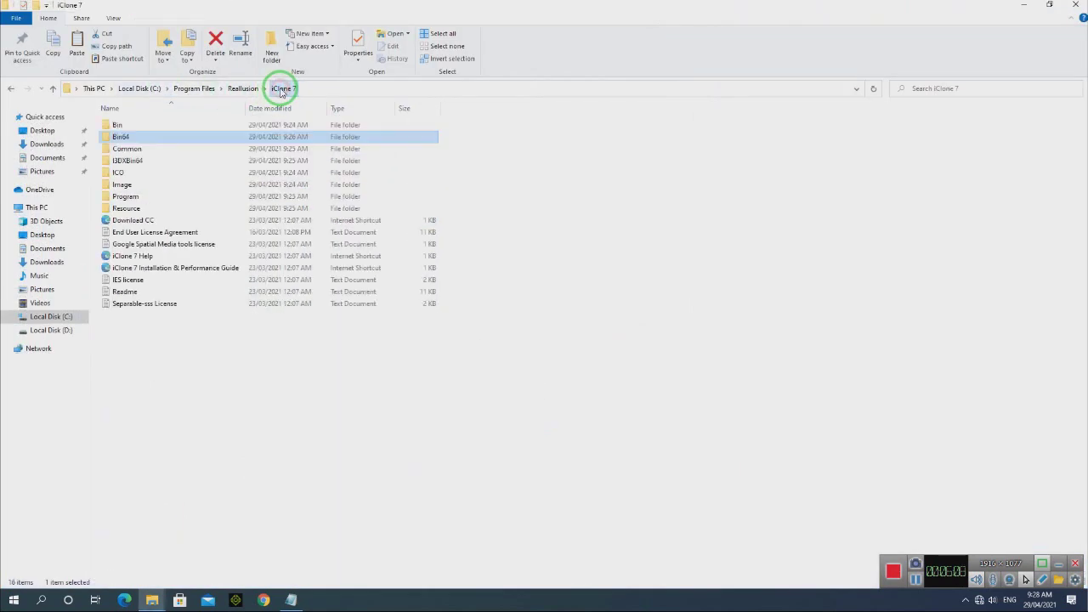
Paste the copied folders into iClone 7, replacing the existing files with administrator permission, and refresh the folder
right_click(567, 198)
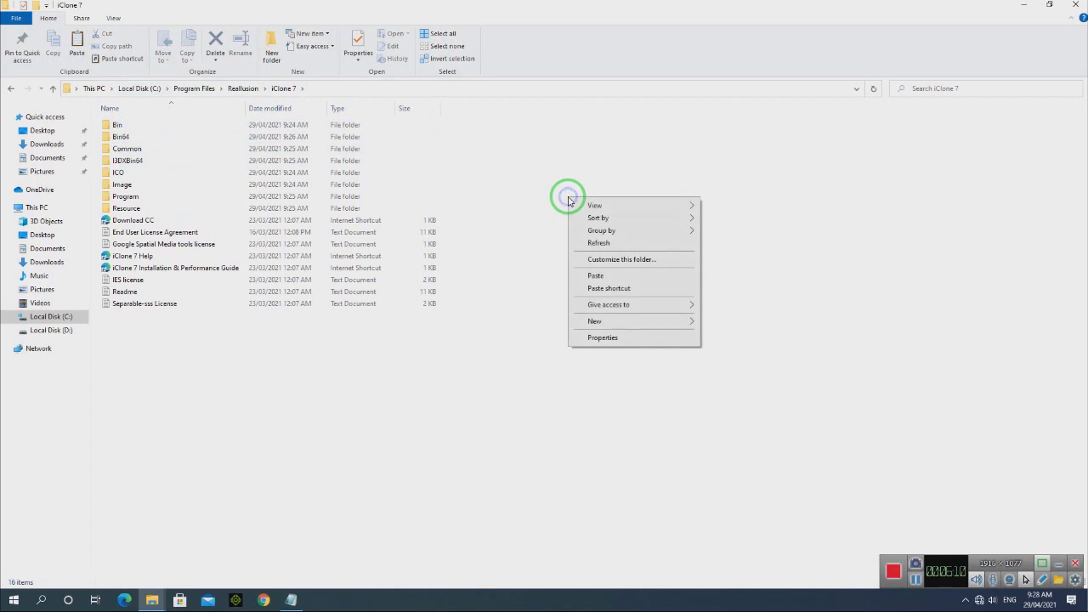
click(612, 275)
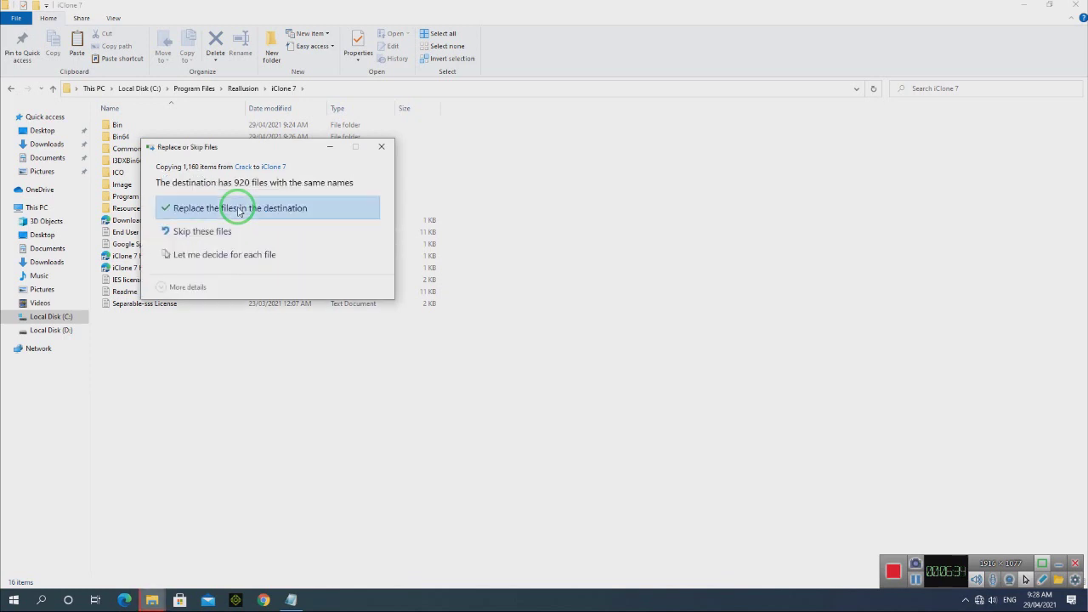
click(239, 211)
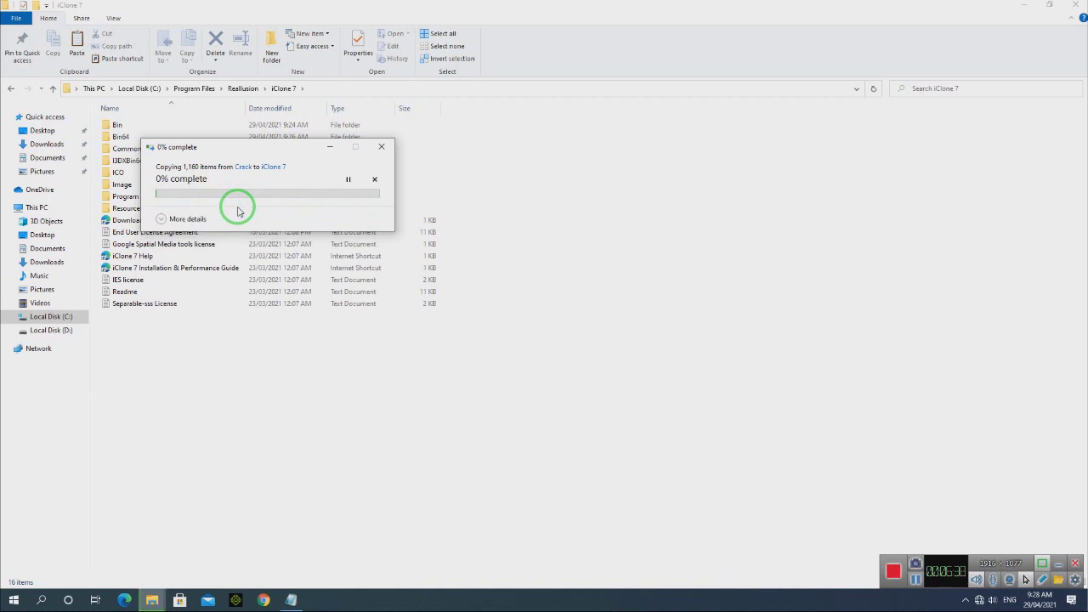
click(264, 151)
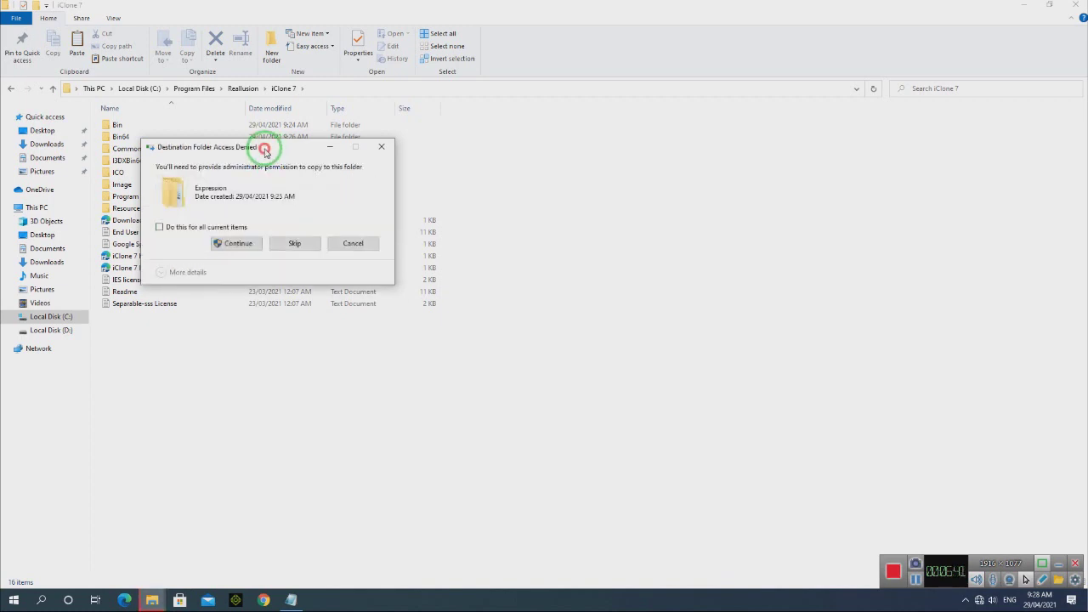
click(254, 244)
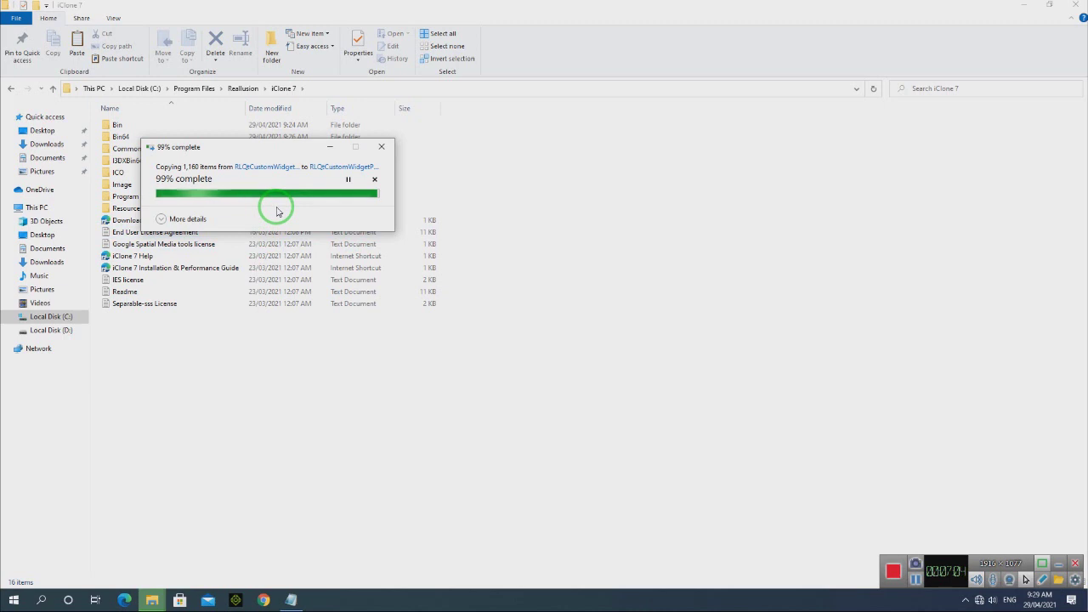
drag(265, 152, 539, 190)
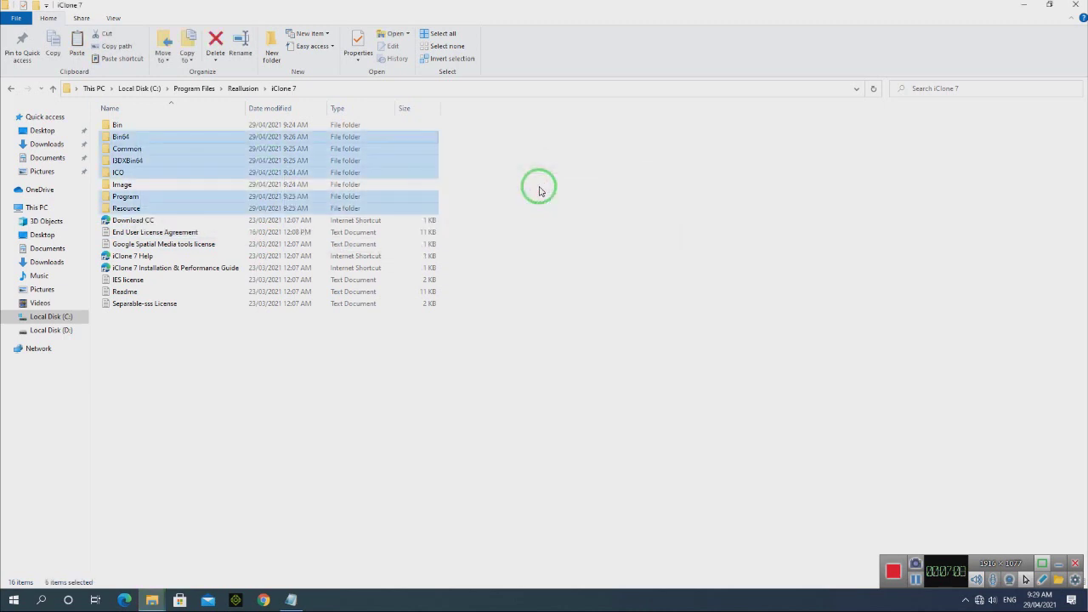
click(412, 349)
right_click(529, 216)
click(552, 260)
Search Windows for "fire" and open the advanced settings of Windows Defender Firewall
click(44, 602)
click(95, 580)
text(fire)
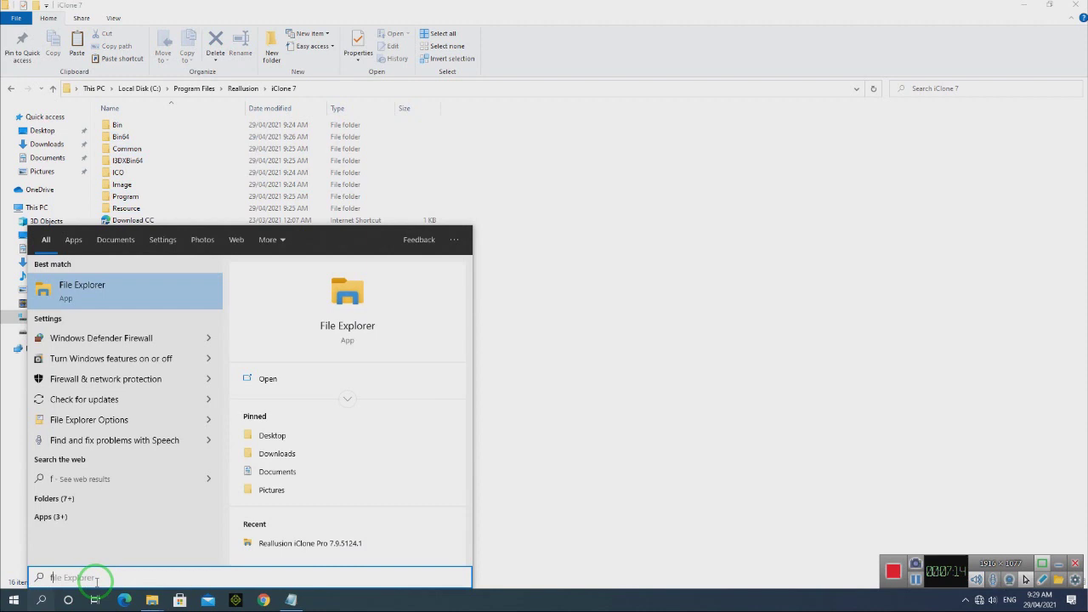
click(180, 415)
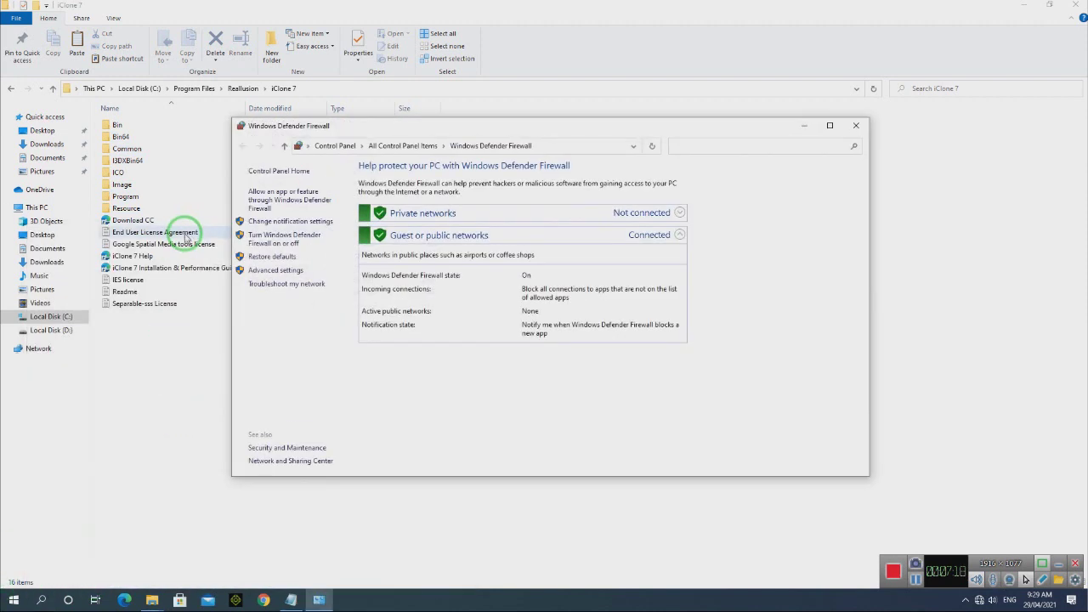
click(283, 272)
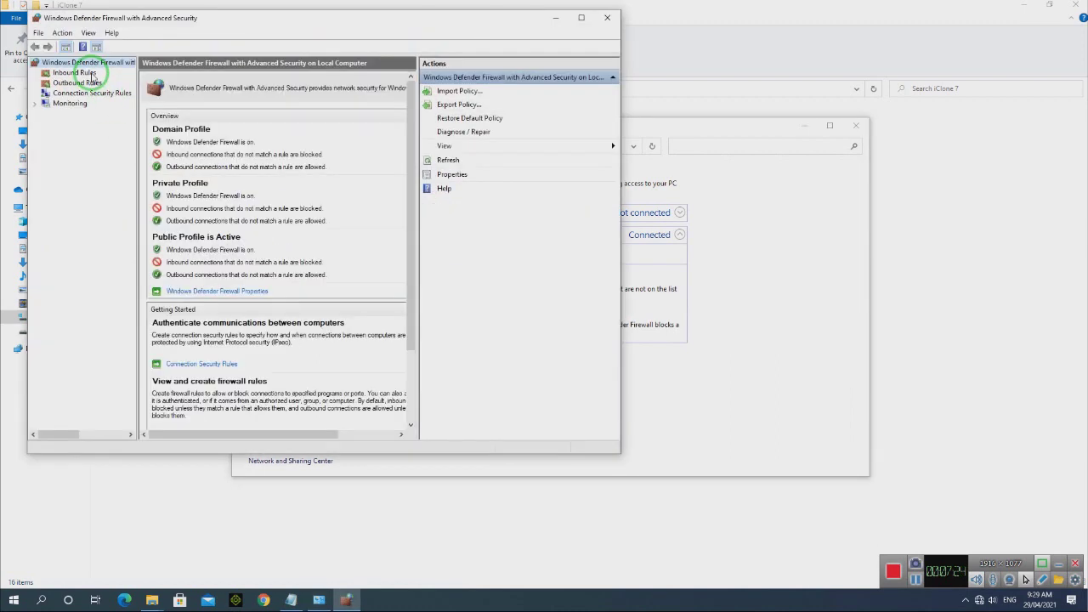
Delete the existing Iclone7.9 rule from the firewall's Inbound Rules
click(94, 73)
click(174, 113)
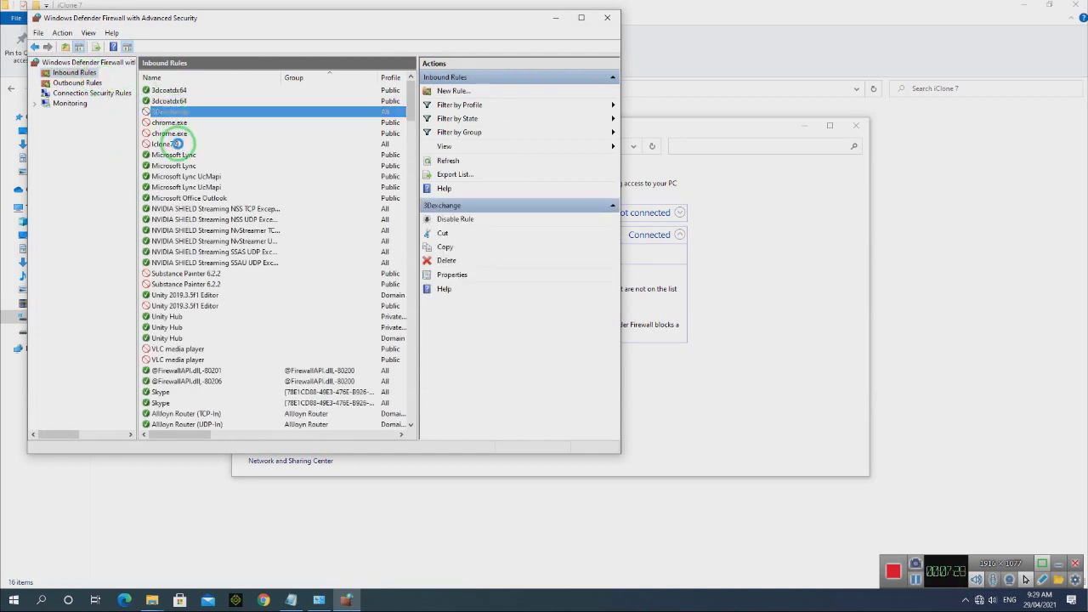
click(180, 144)
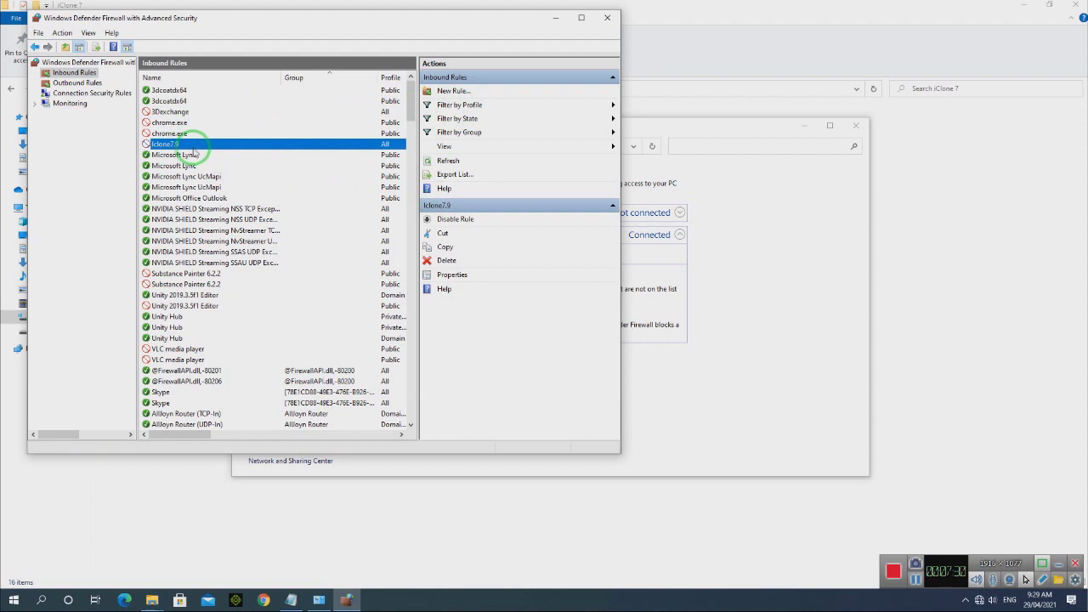
right_click(198, 150)
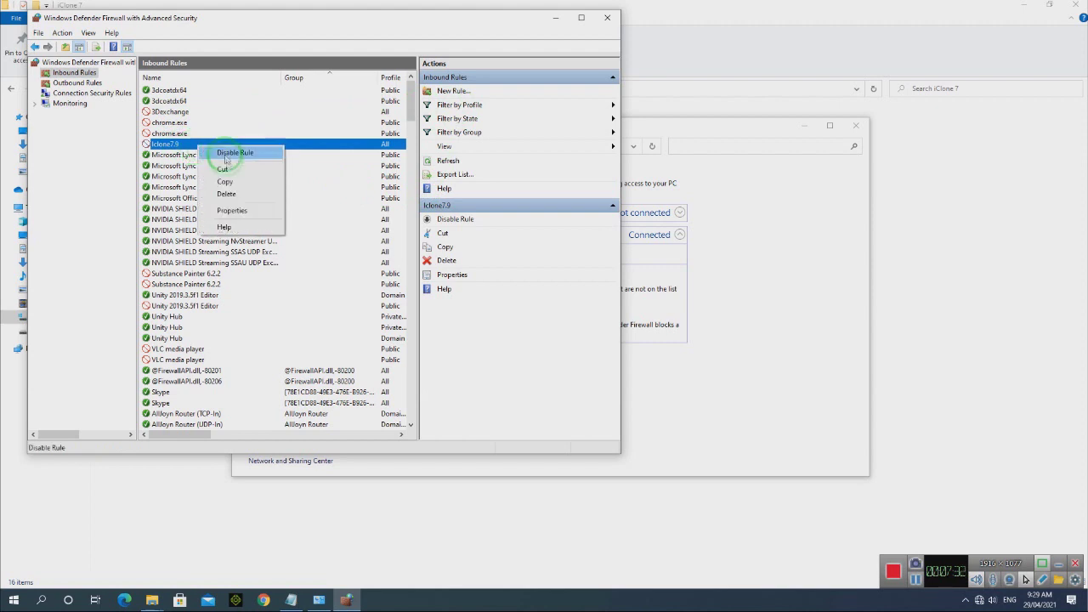
click(233, 194)
click(556, 339)
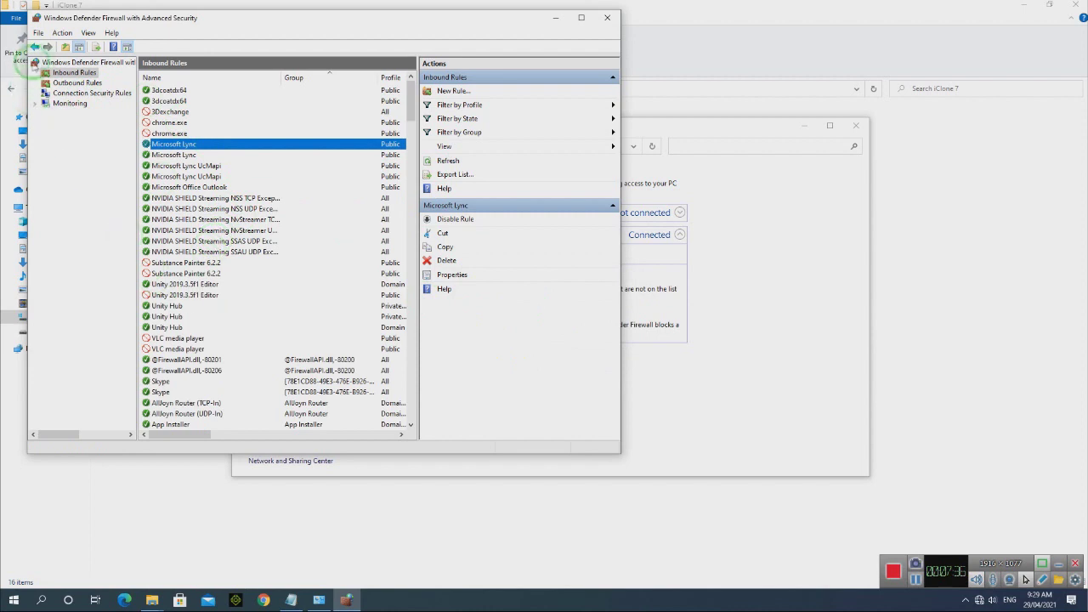
Start a new inbound rule of the Program type and browse for its program path
right_click(78, 74)
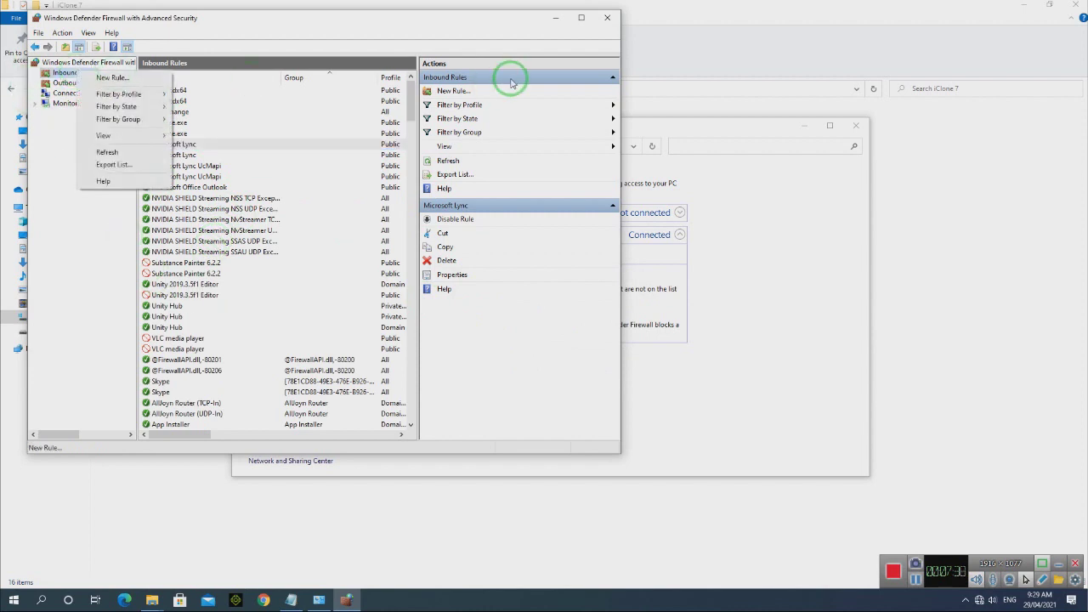
click(453, 92)
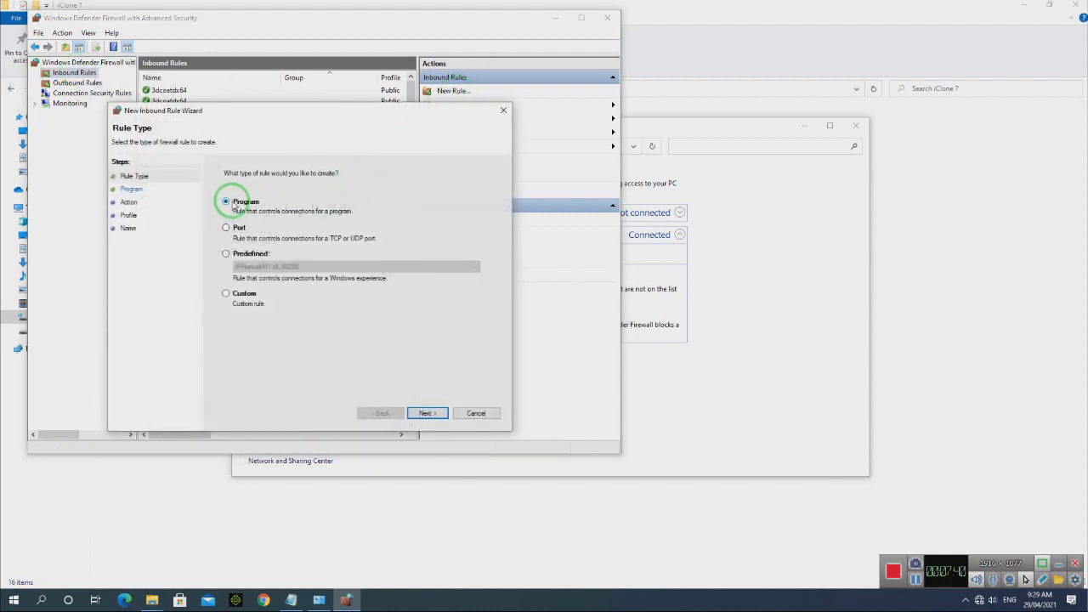
click(422, 412)
click(460, 247)
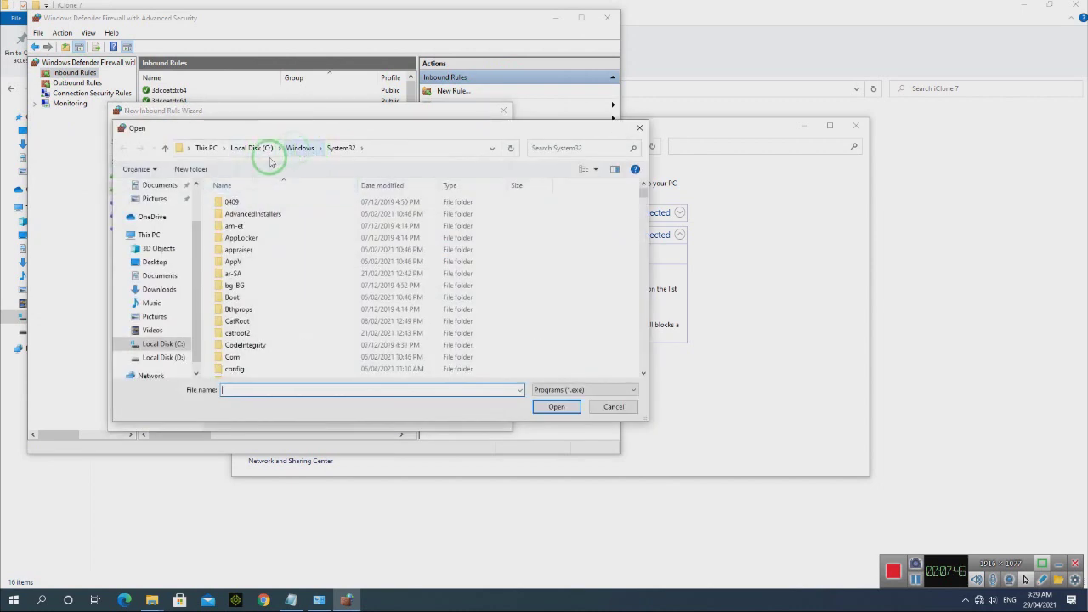
Select the iClone application in C:\Program Files\Reallusion\iClone 7\Bin64 as the rule's program path
click(157, 344)
double_click(258, 226)
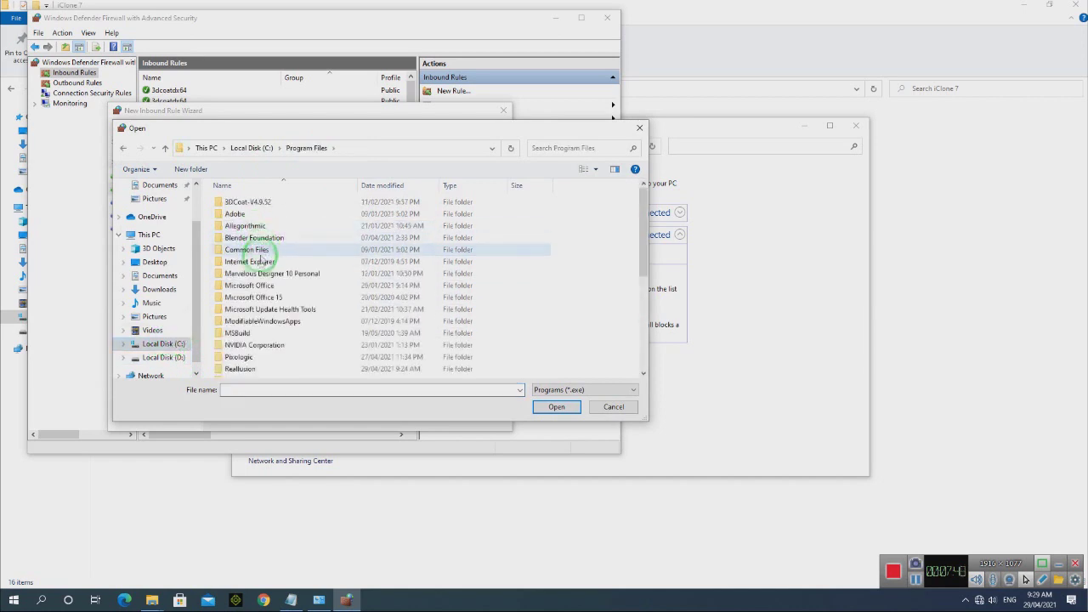
scroll(258, 315, down, 4)
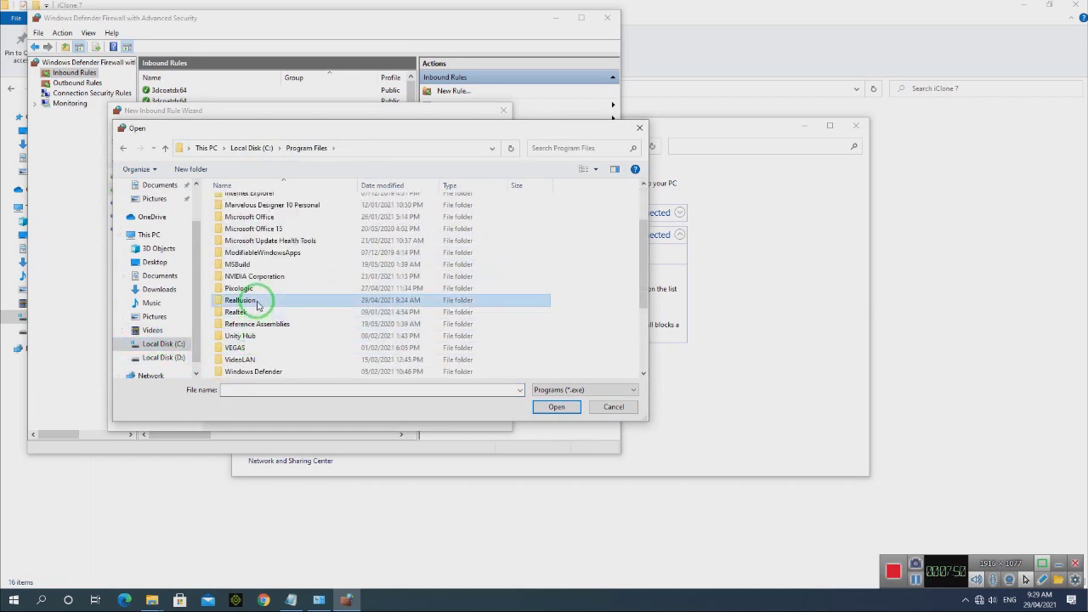
double_click(240, 300)
click(242, 204)
double_click(247, 205)
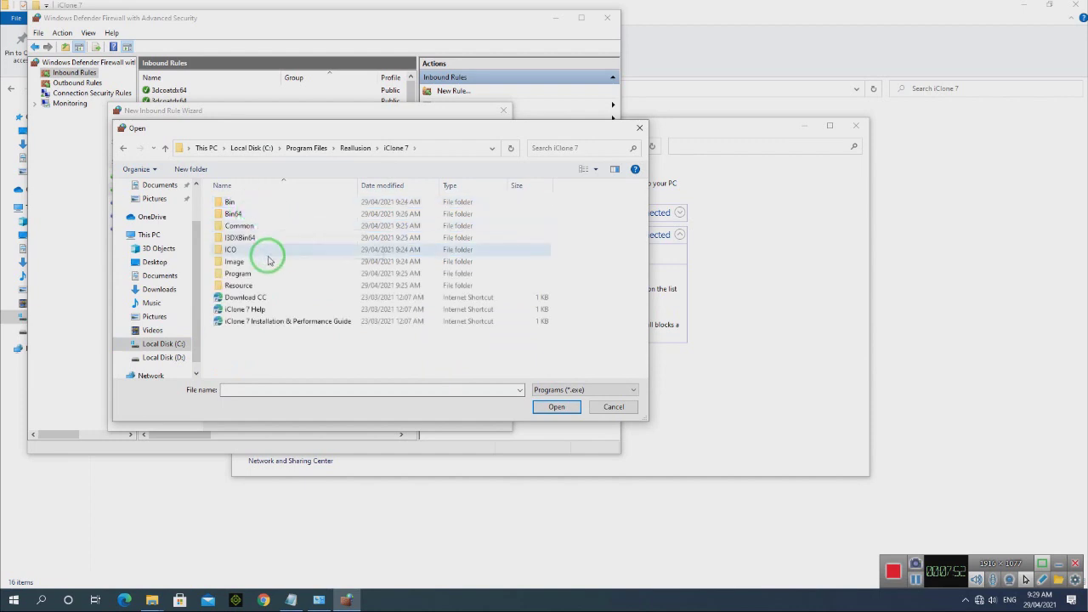
double_click(245, 214)
scroll(289, 306, down, 5)
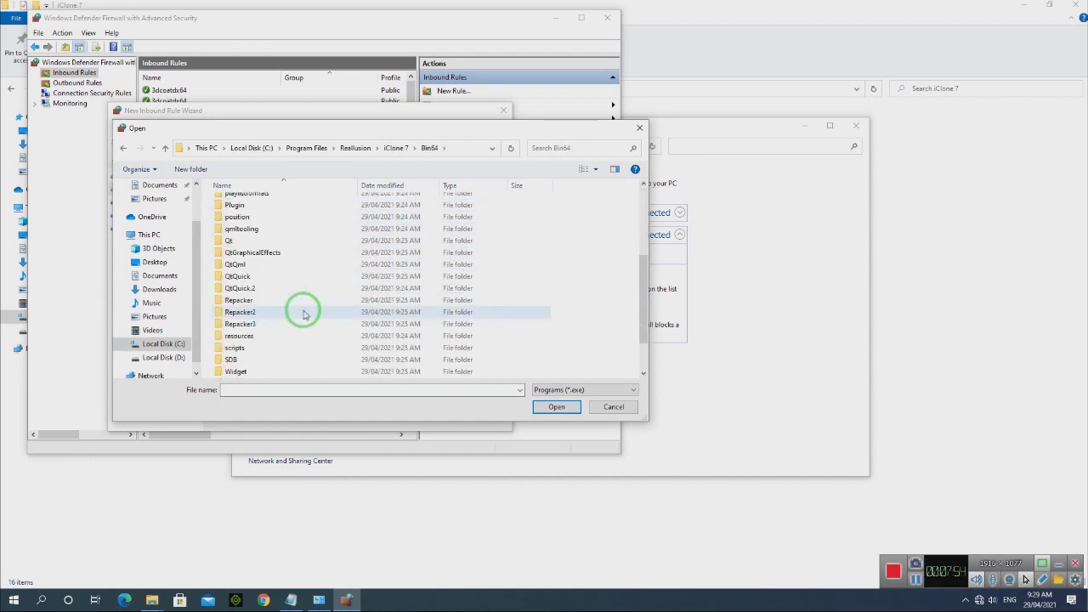
click(274, 348)
drag(645, 422, 584, 393)
click(583, 391)
click(573, 406)
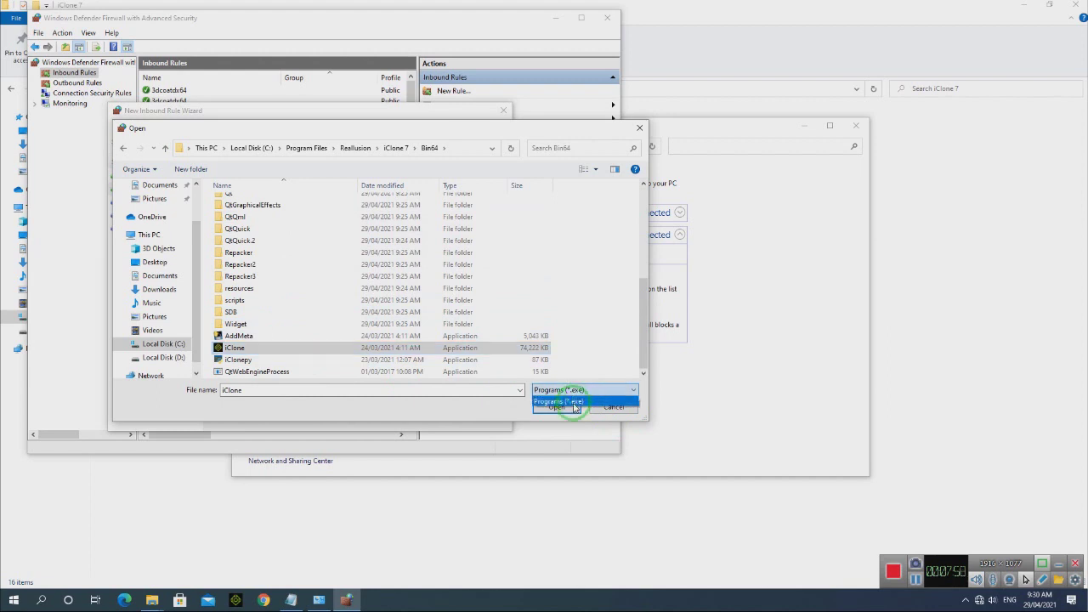
click(554, 407)
drag(391, 246, 158, 274)
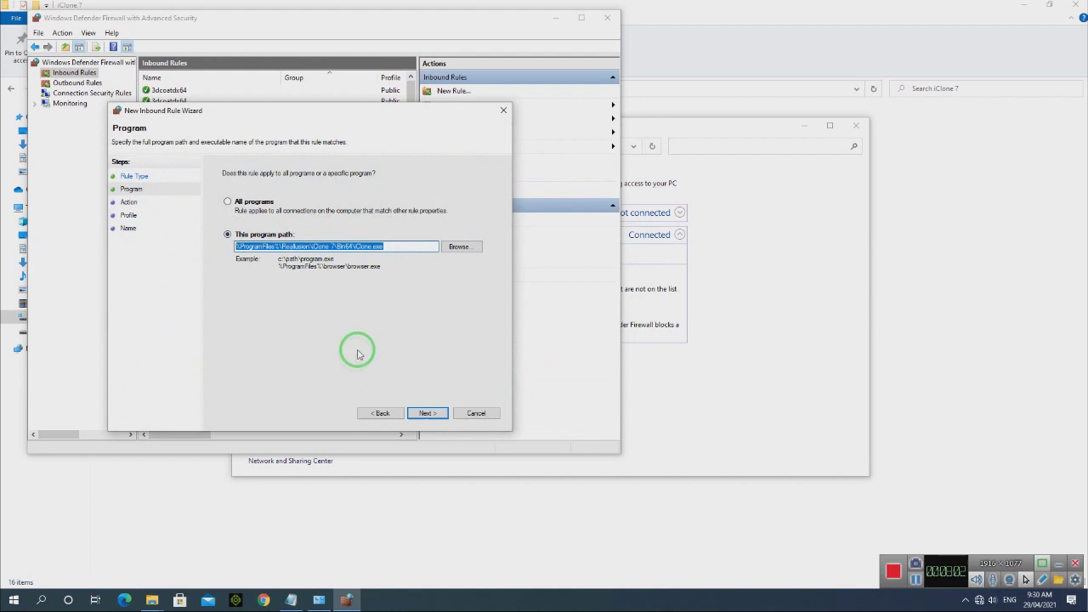
Set the rule to block the connection, and accept the Domain, Private and Public profiles
click(427, 414)
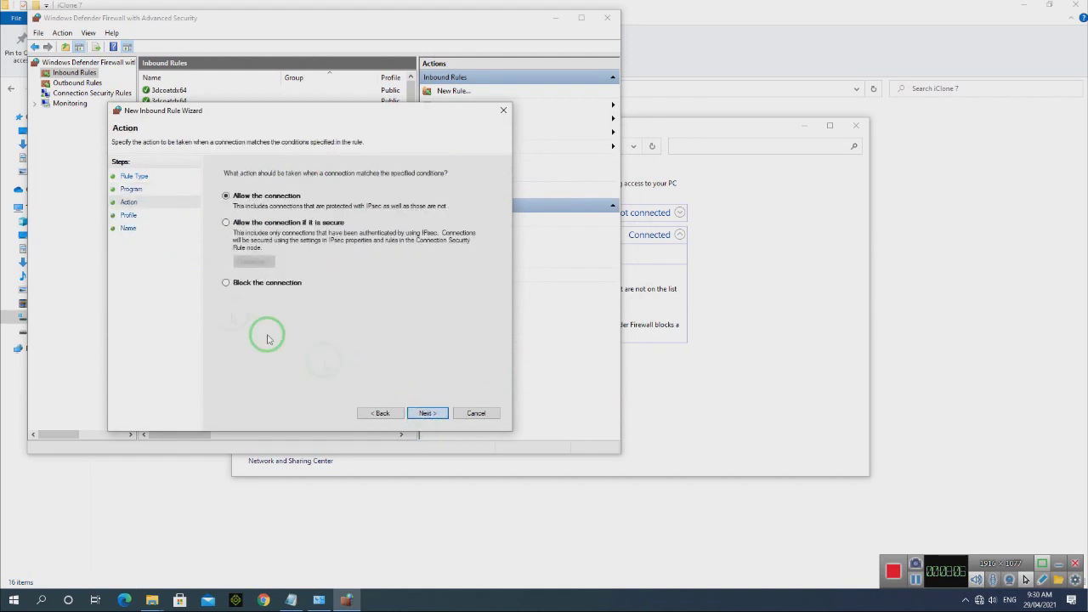
click(242, 284)
click(412, 410)
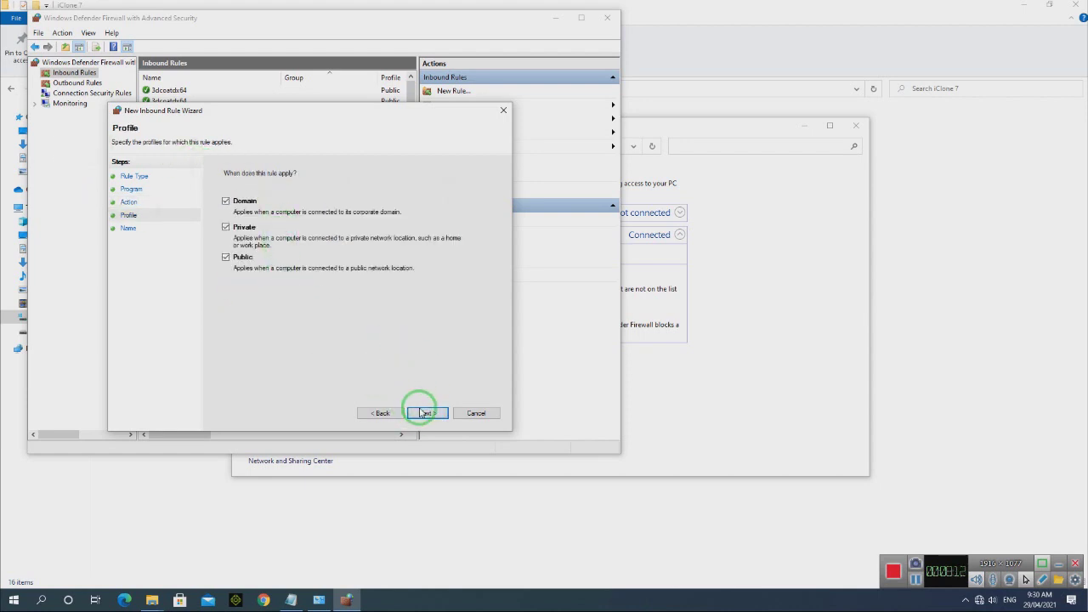
click(422, 413)
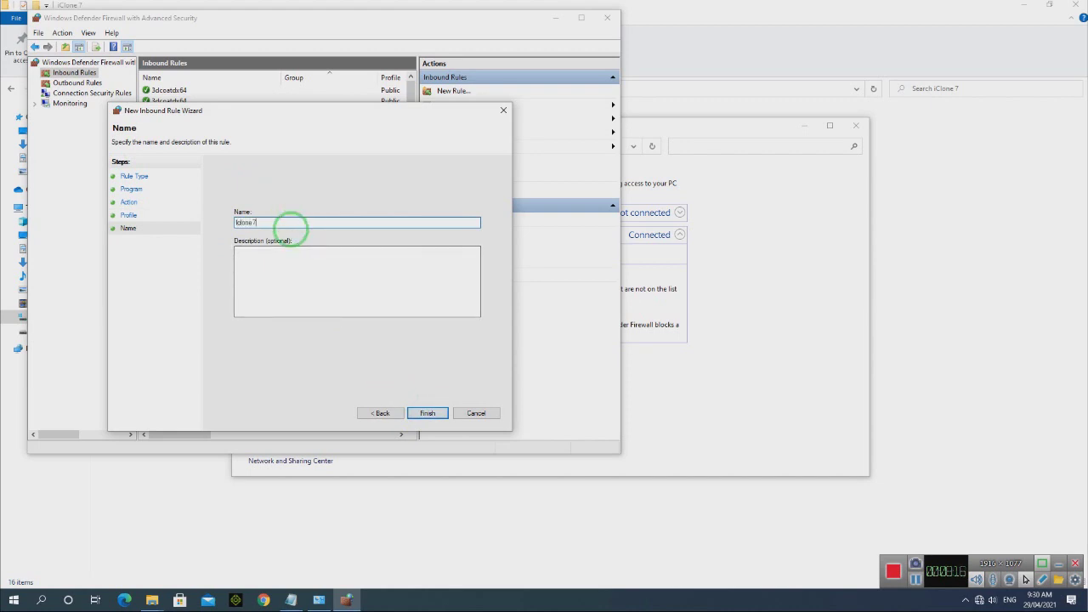
Name the inbound rule Iclone7.9 with the description 3D Program, finish it, and close the basic Windows Defender Firewall window
click(291, 267)
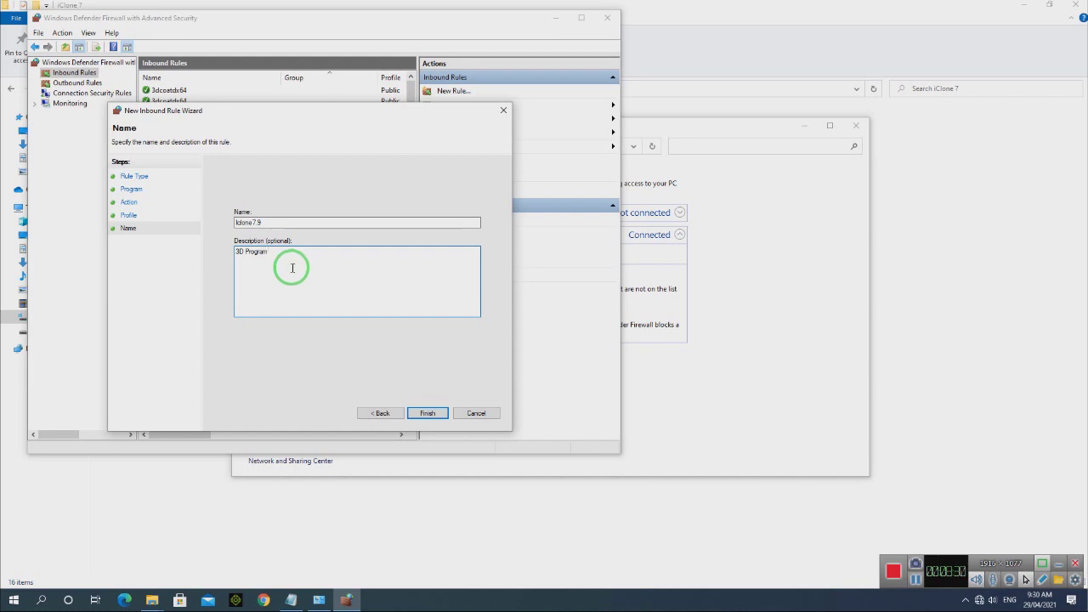
click(430, 414)
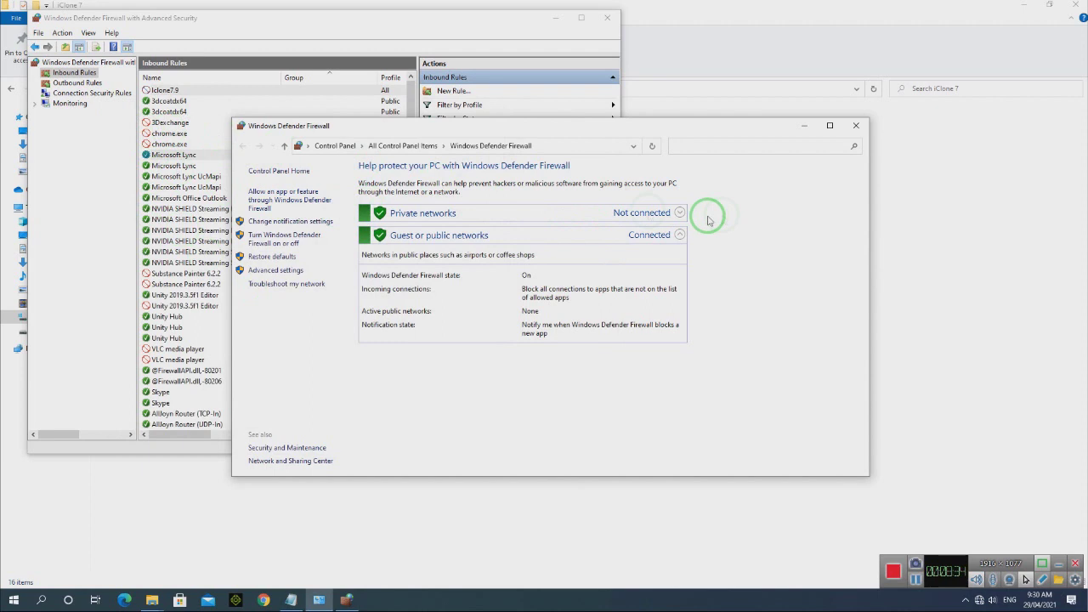
click(856, 125)
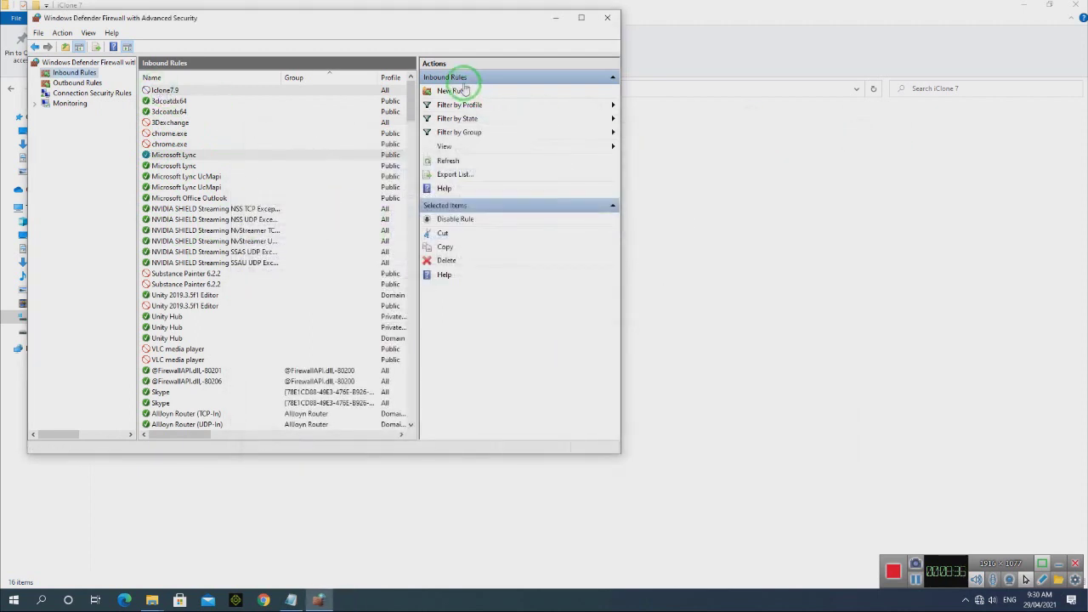
Delete the existing Iclone7.9 rule from the firewall's Outbound Rules
click(76, 82)
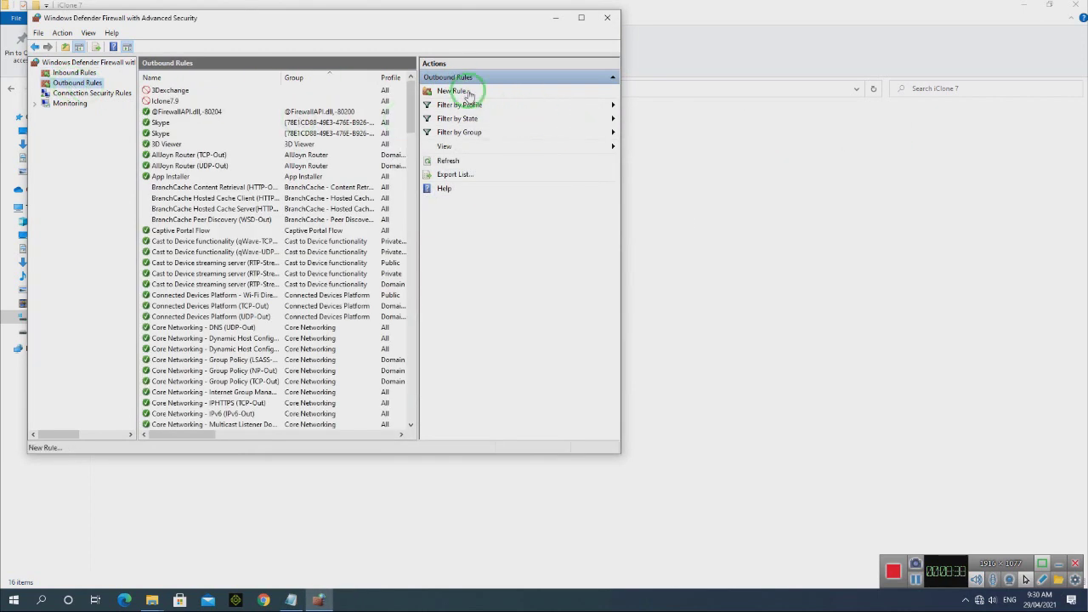
click(182, 101)
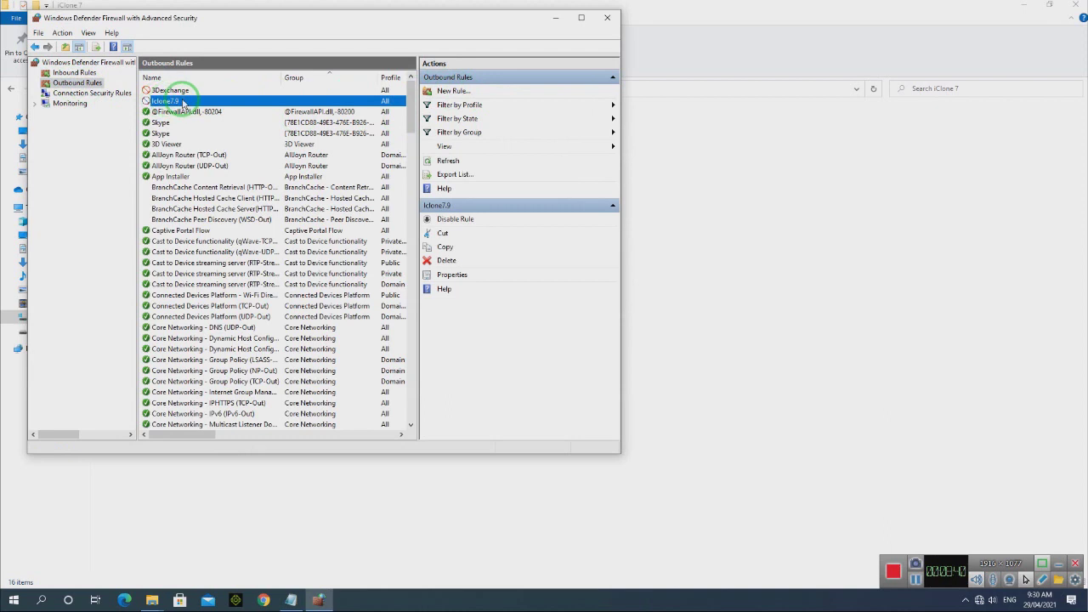
click(446, 260)
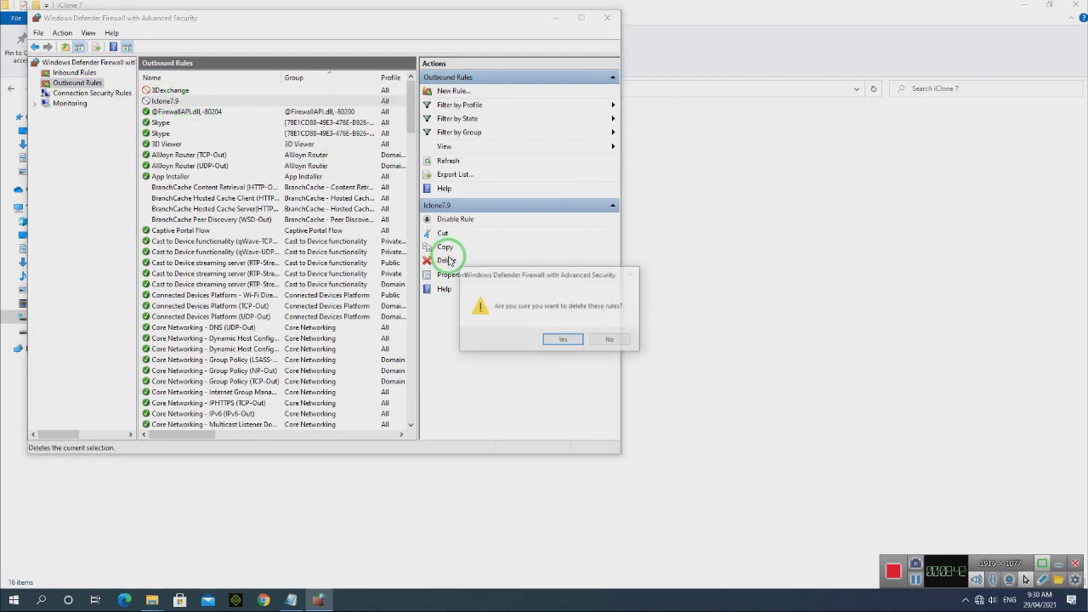
click(564, 340)
Start a new outbound rule of the Program type with the iClone application in C:\Program Files\Reallusion\iClone 7\Bin64 as its program path
click(469, 90)
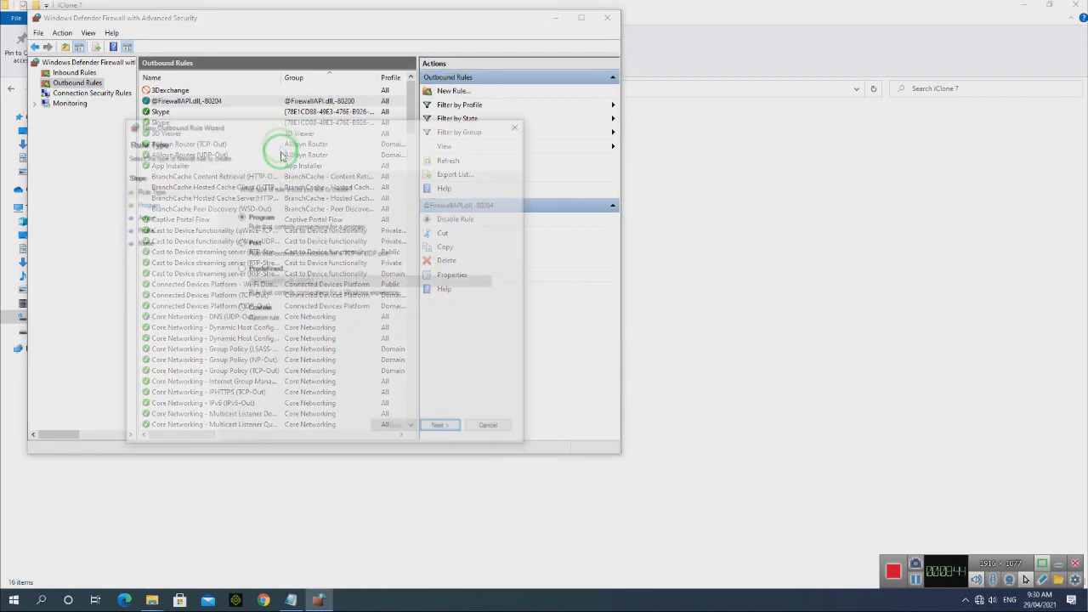
click(429, 427)
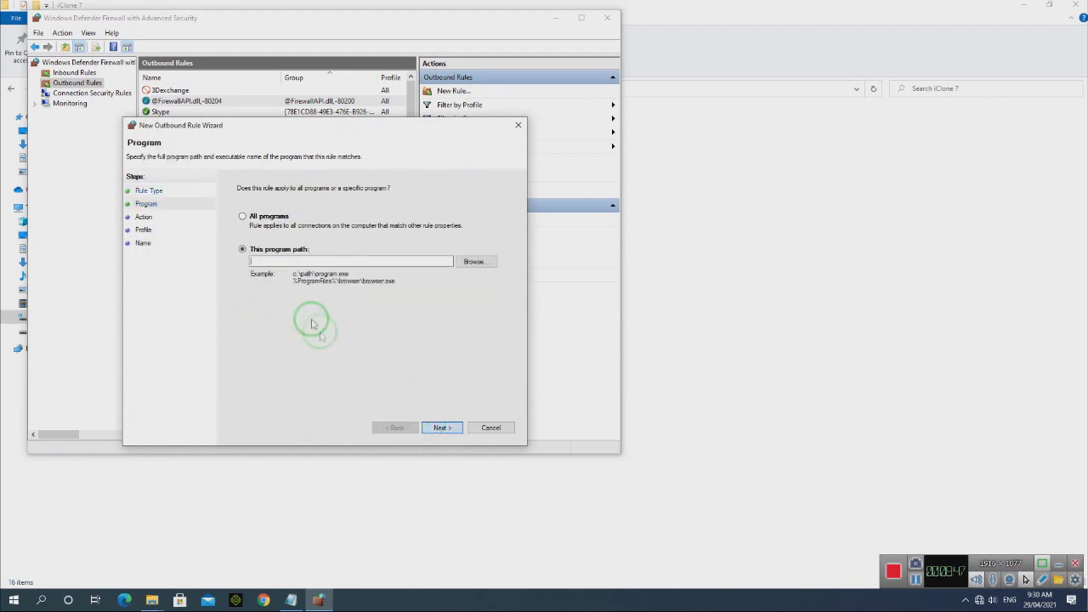
click(471, 262)
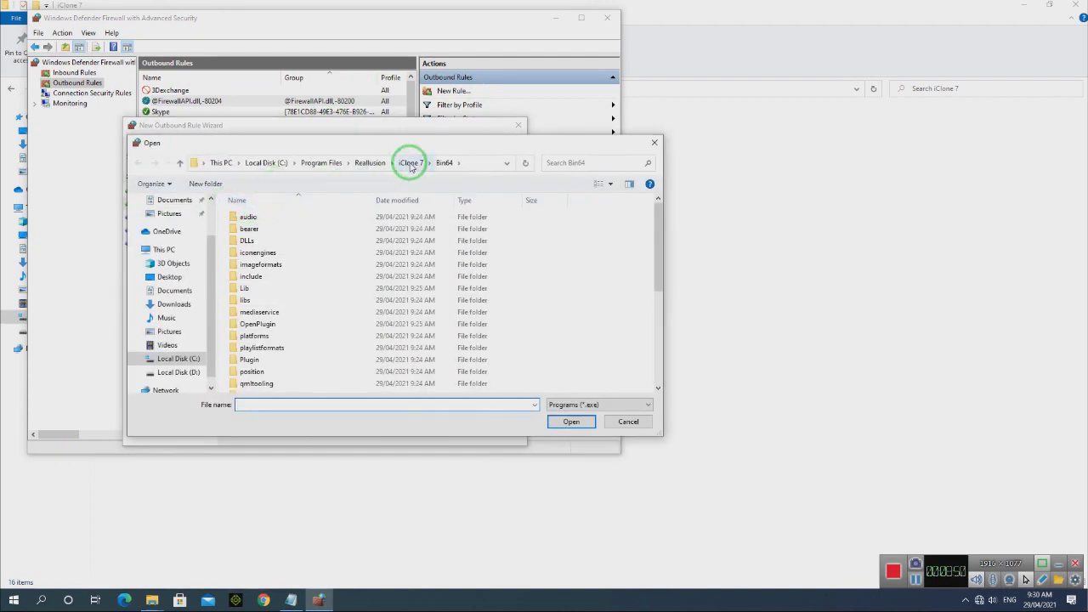
click(411, 163)
double_click(280, 227)
scroll(294, 335, down, 5)
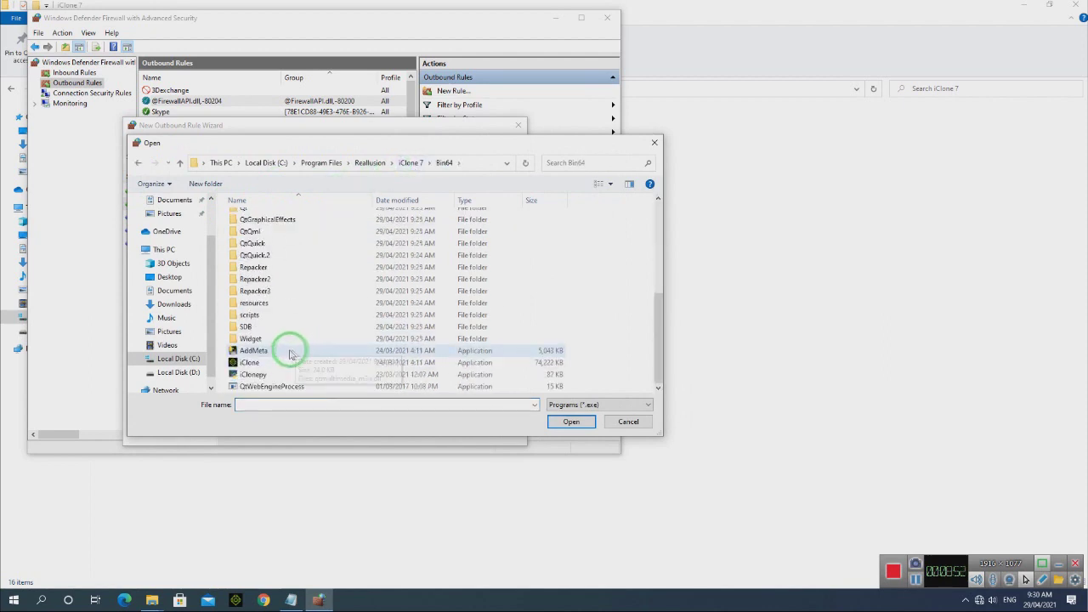
click(282, 362)
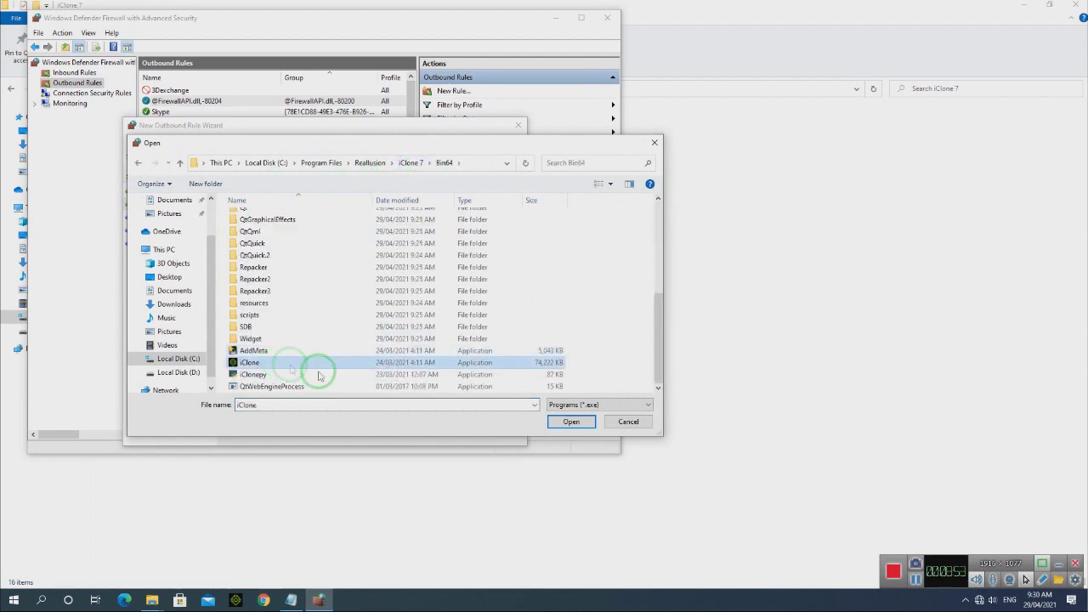
click(571, 422)
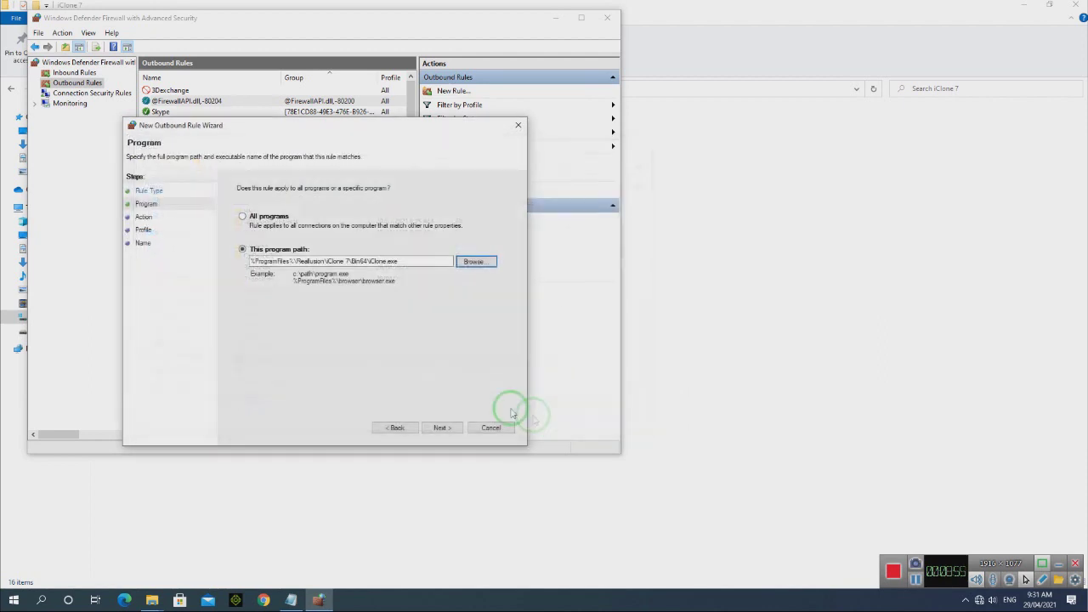
Set the outbound rule to block the connection, and accept the preset network profiles
click(445, 434)
click(241, 296)
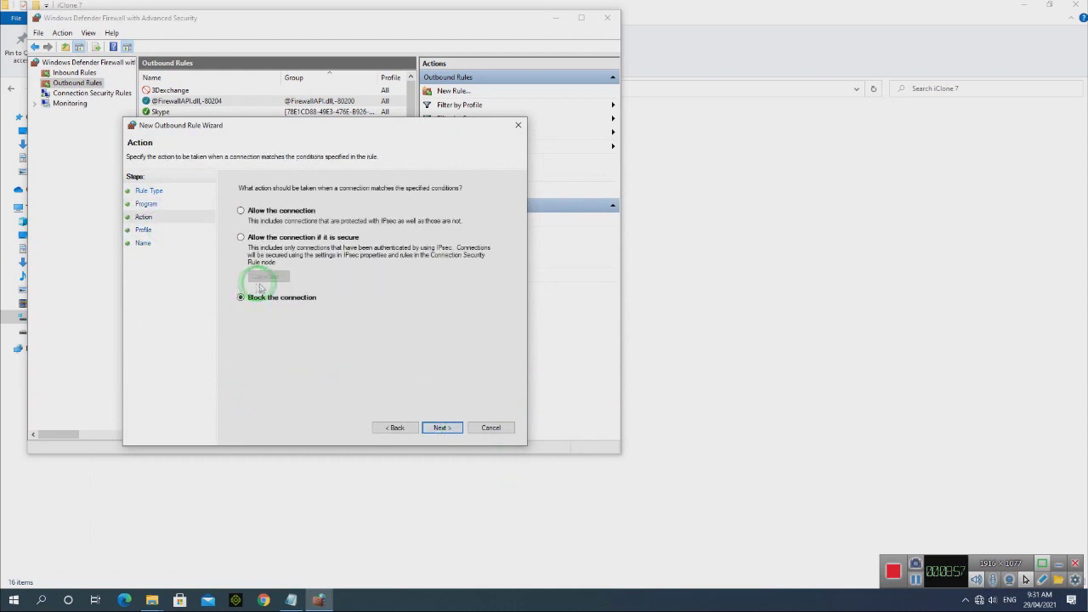
click(450, 431)
click(441, 427)
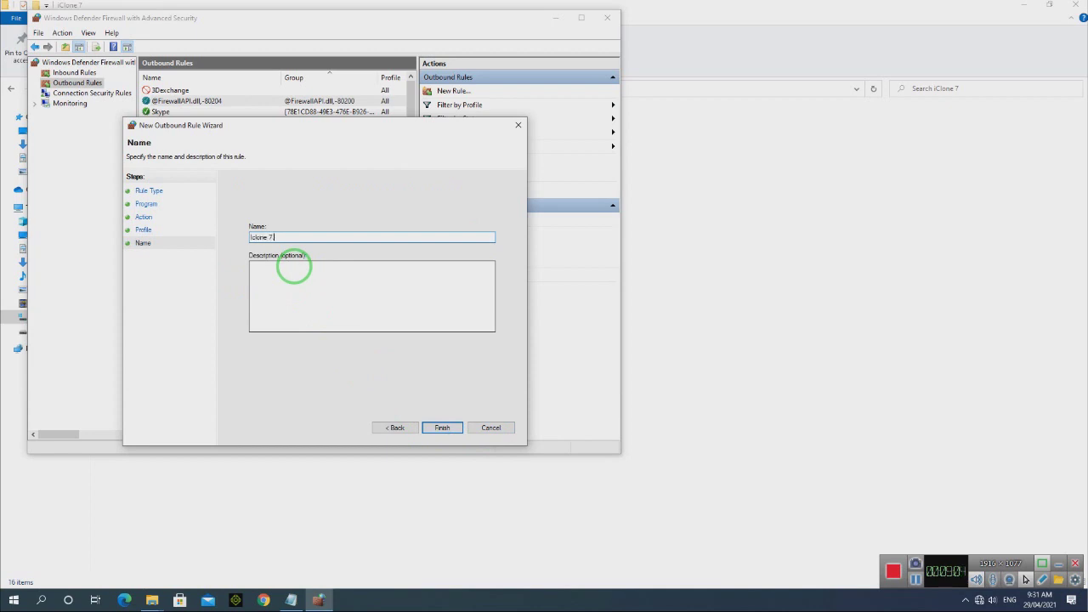
Name the outbound rule Iclone7.9, add a short description, and finish creating it
click(271, 237)
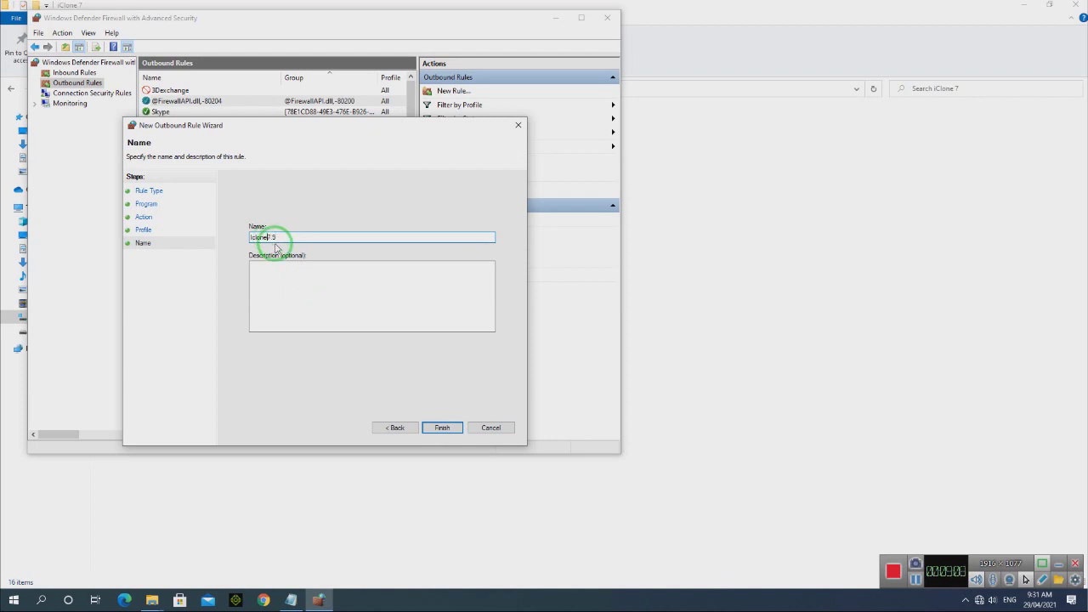
click(272, 278)
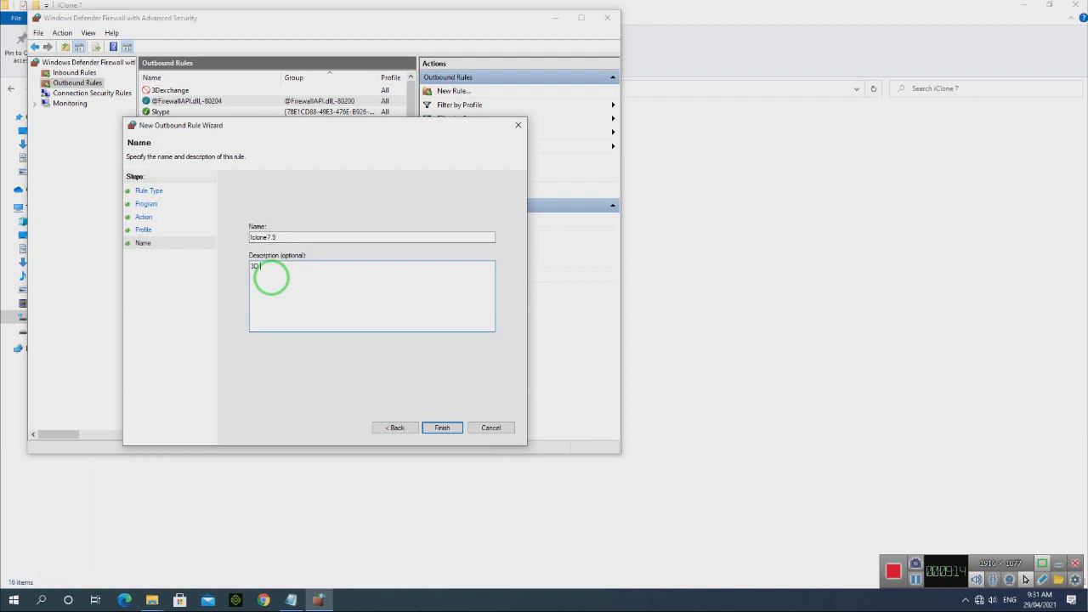
click(442, 427)
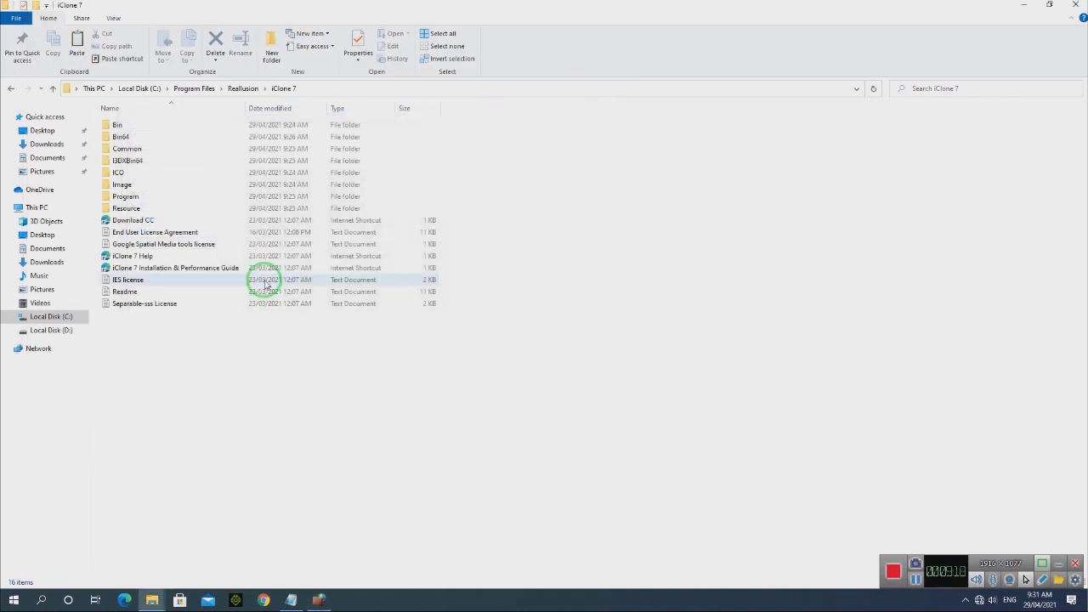
Check the Outbound Rules list for the Iclone7.9 rule, and close the firewall and iClone 7 folder windows
click(318, 600)
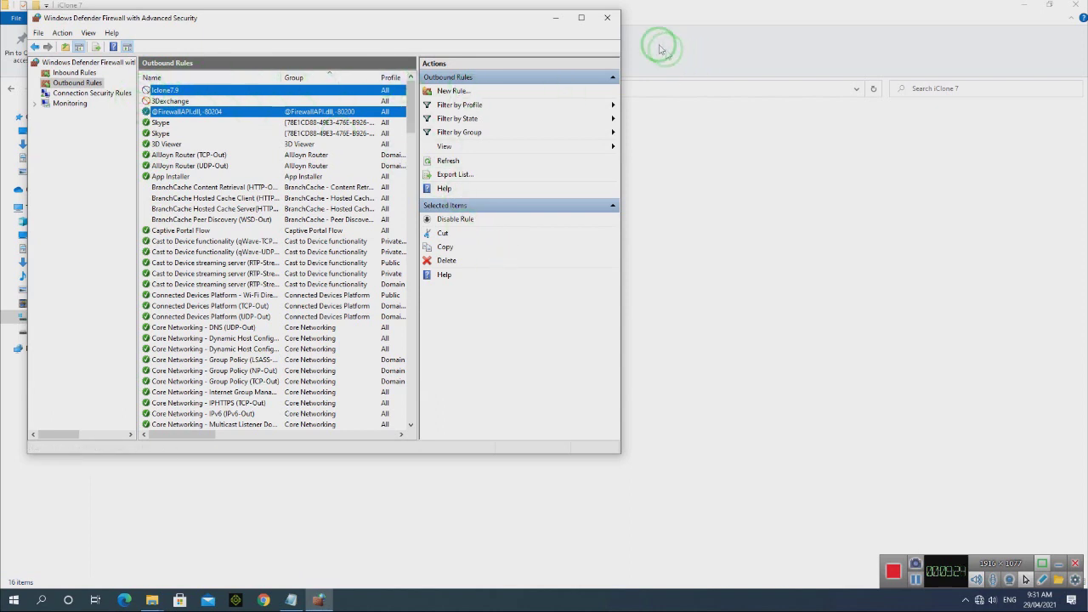
click(609, 19)
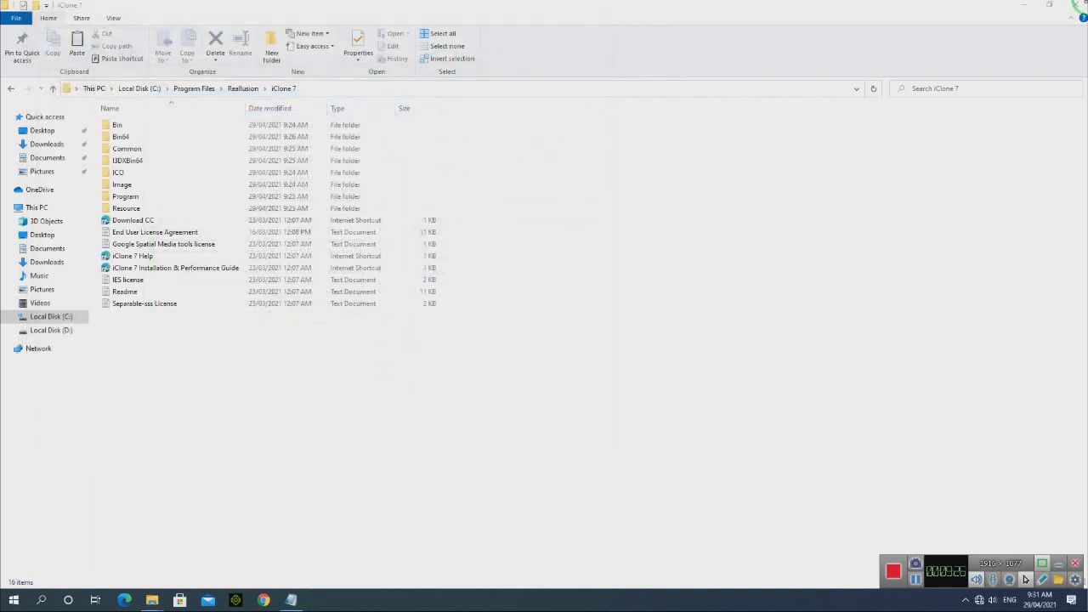
click(1073, 8)
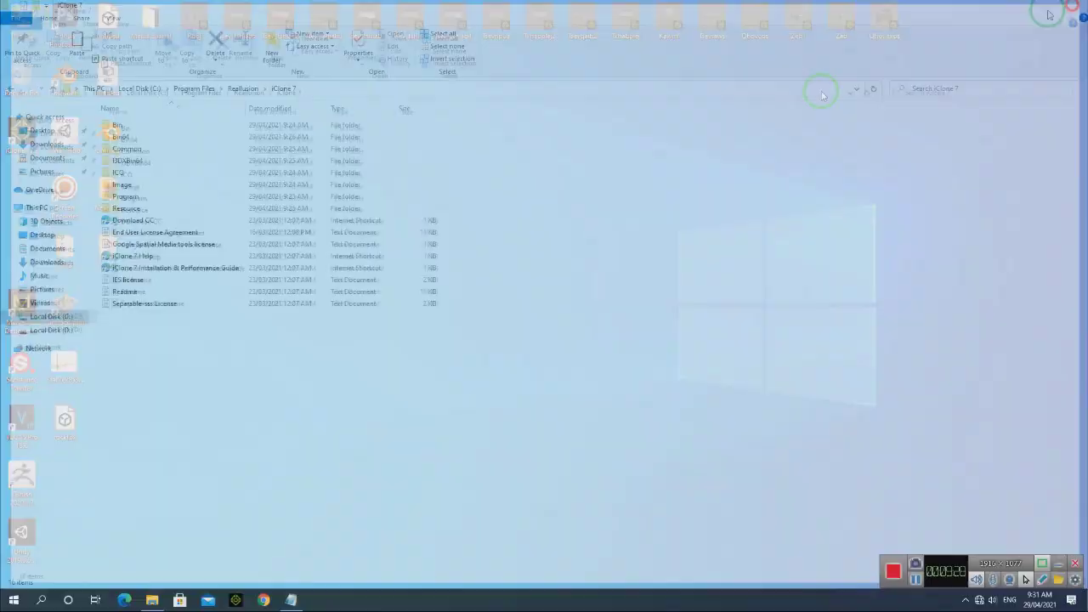
Refresh the desktop and launch iClone 7 from its desktop shortcut
right_click(326, 168)
click(347, 205)
click(21, 129)
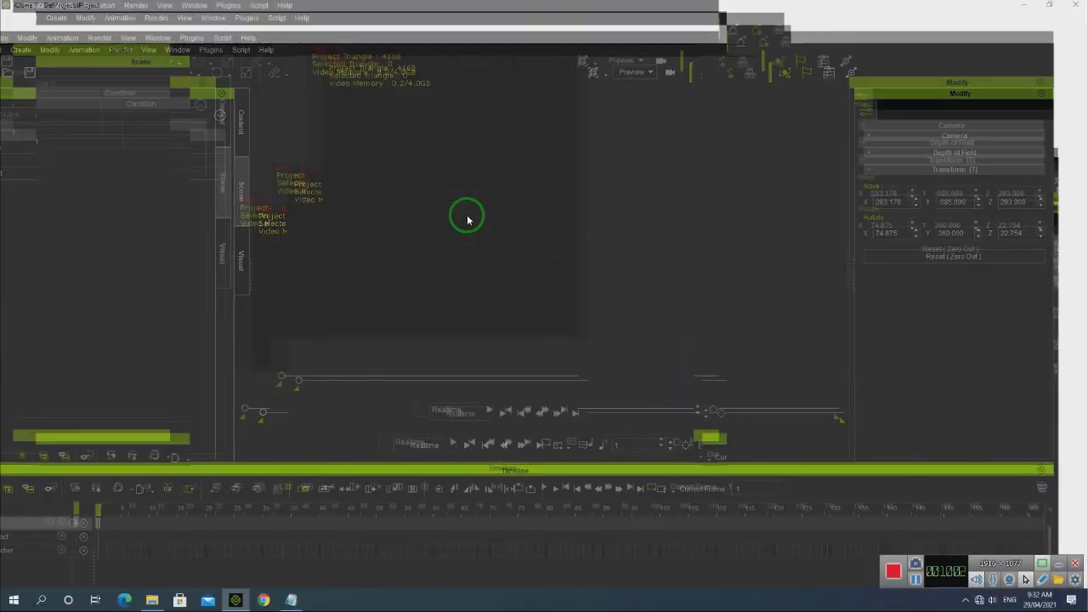
click(554, 384)
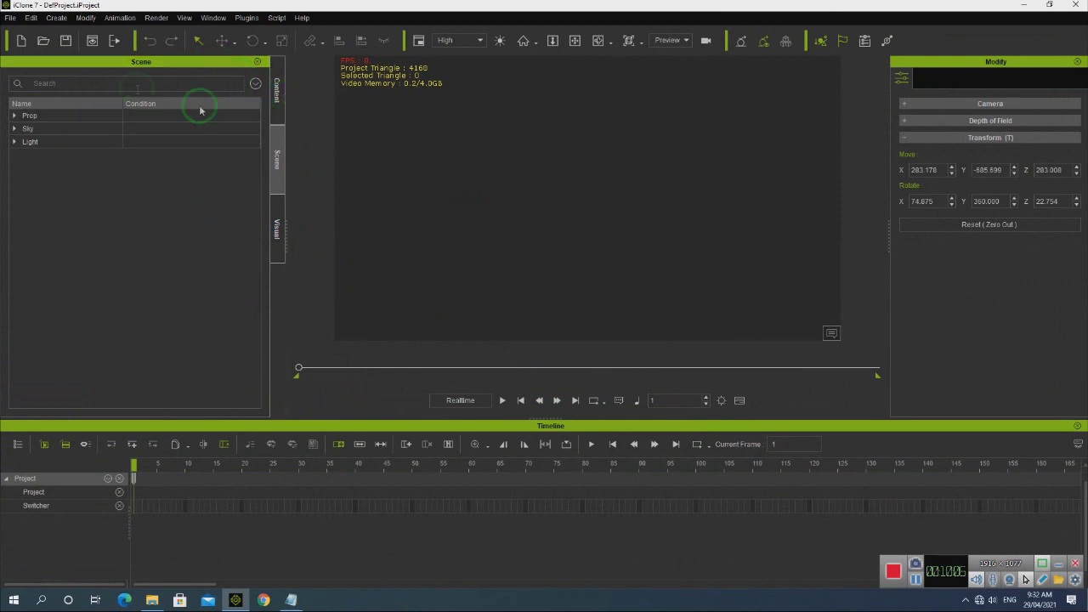
Look through the project templates in the content library, from Character, GI and Morph to DOF and SSS
click(275, 93)
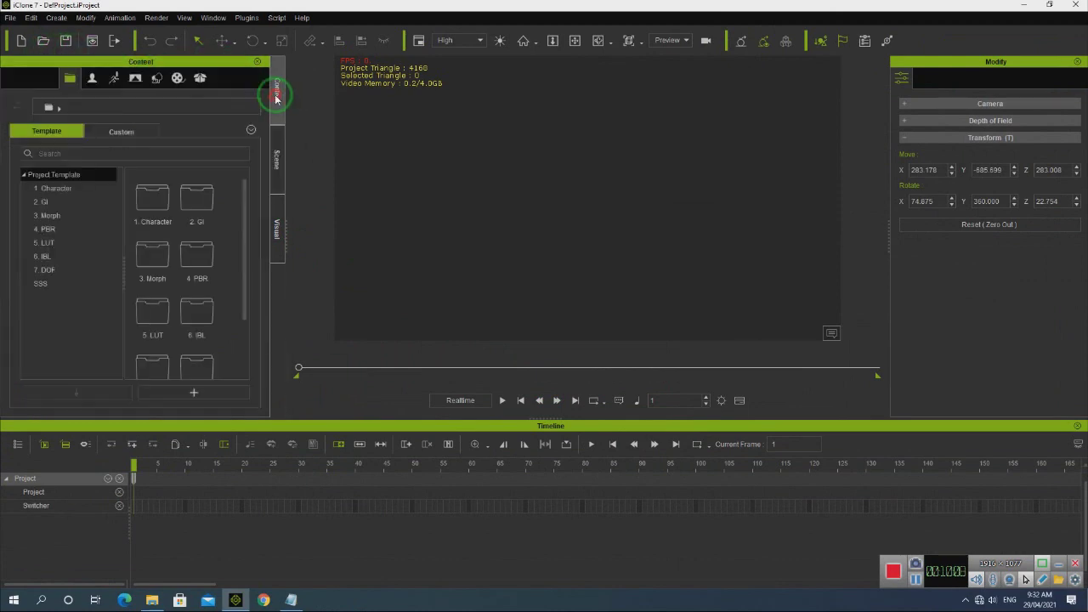
click(51, 186)
click(194, 199)
click(49, 203)
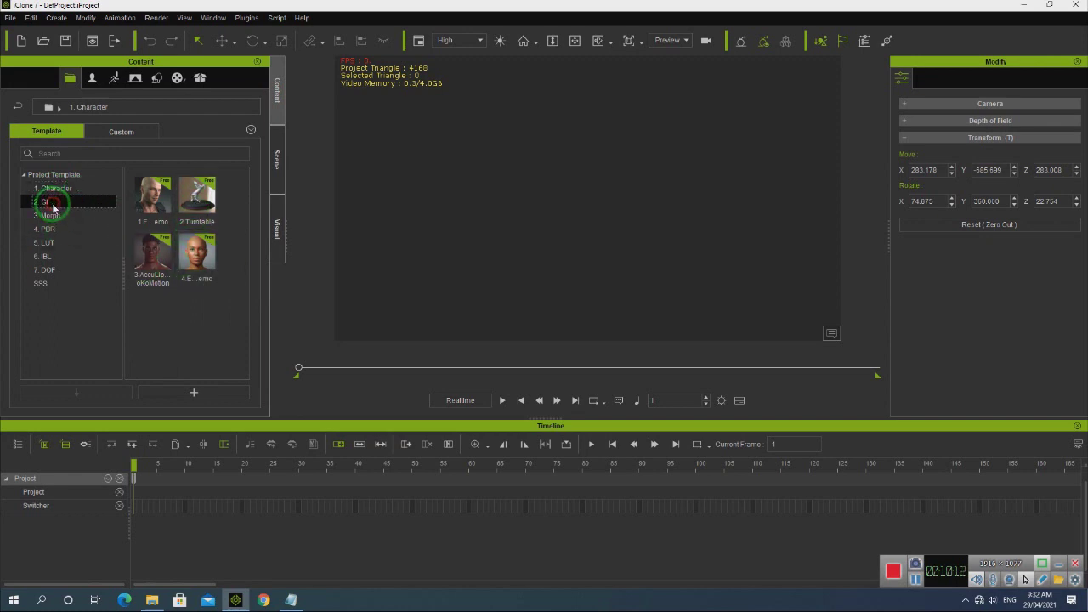
click(48, 217)
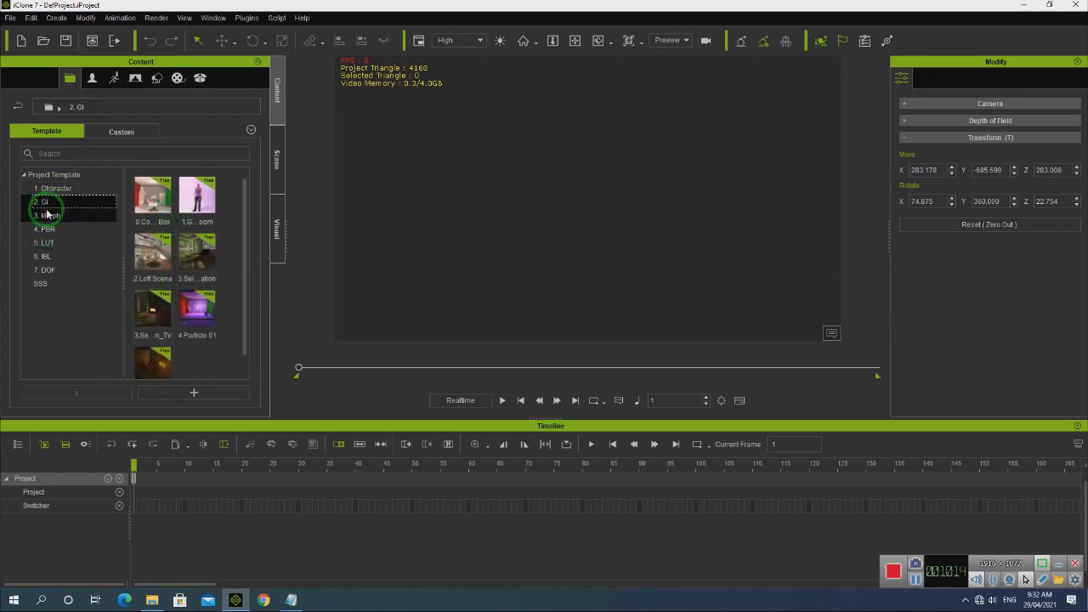
click(48, 230)
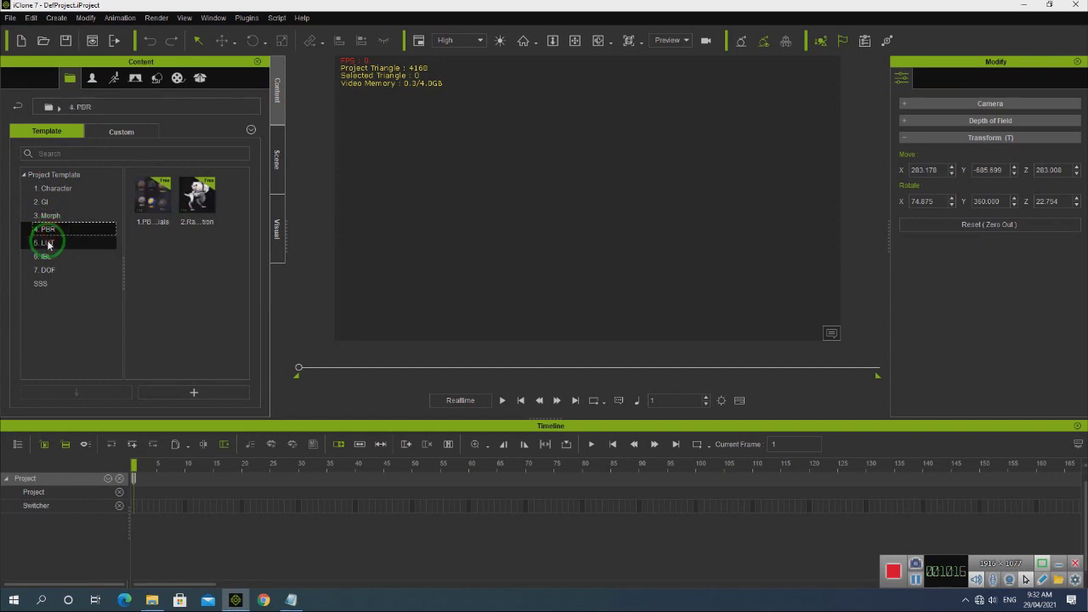
click(47, 243)
click(43, 256)
click(43, 269)
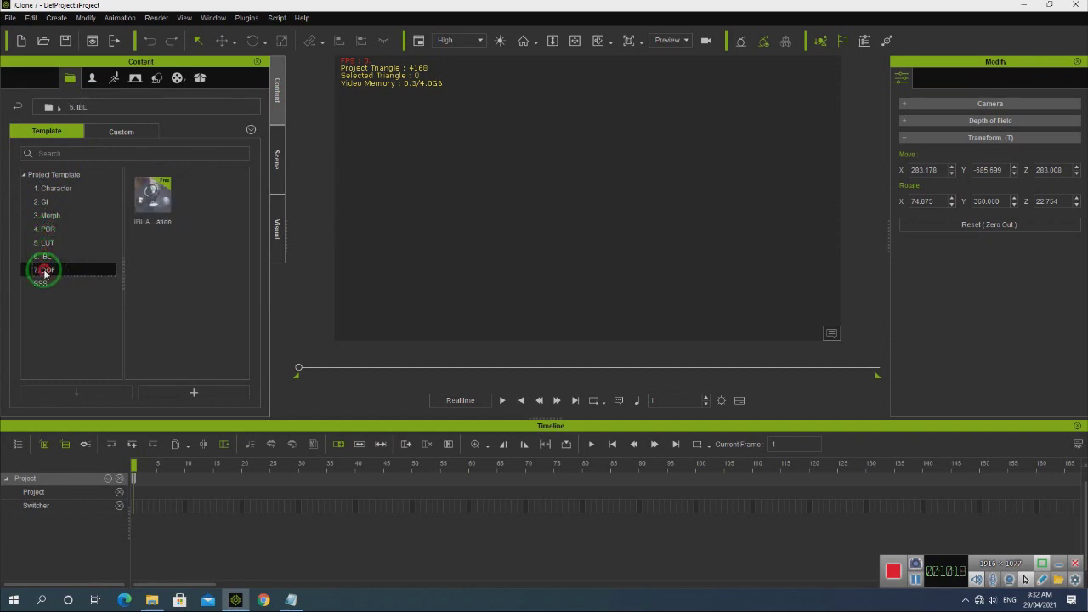
click(42, 284)
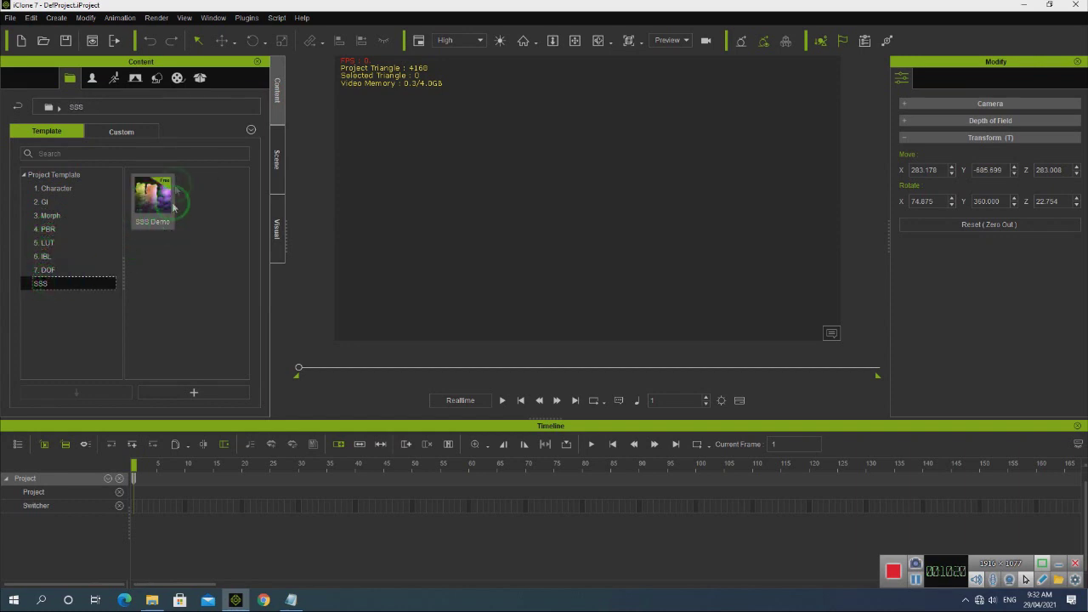
Examine the CC Eyes items among the avatar body part templates
click(92, 77)
click(38, 203)
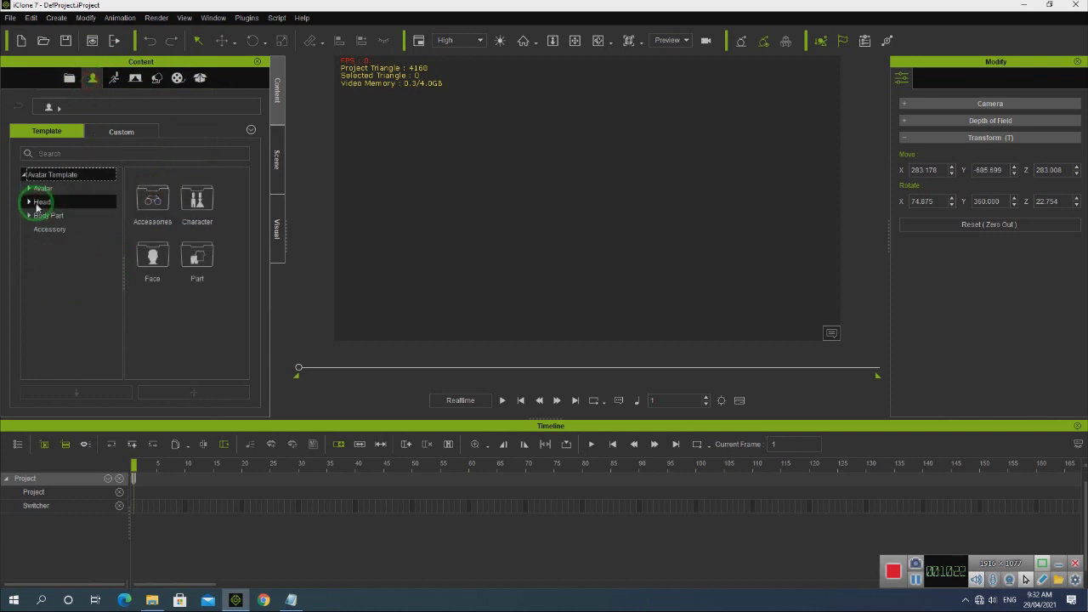
click(29, 215)
click(51, 243)
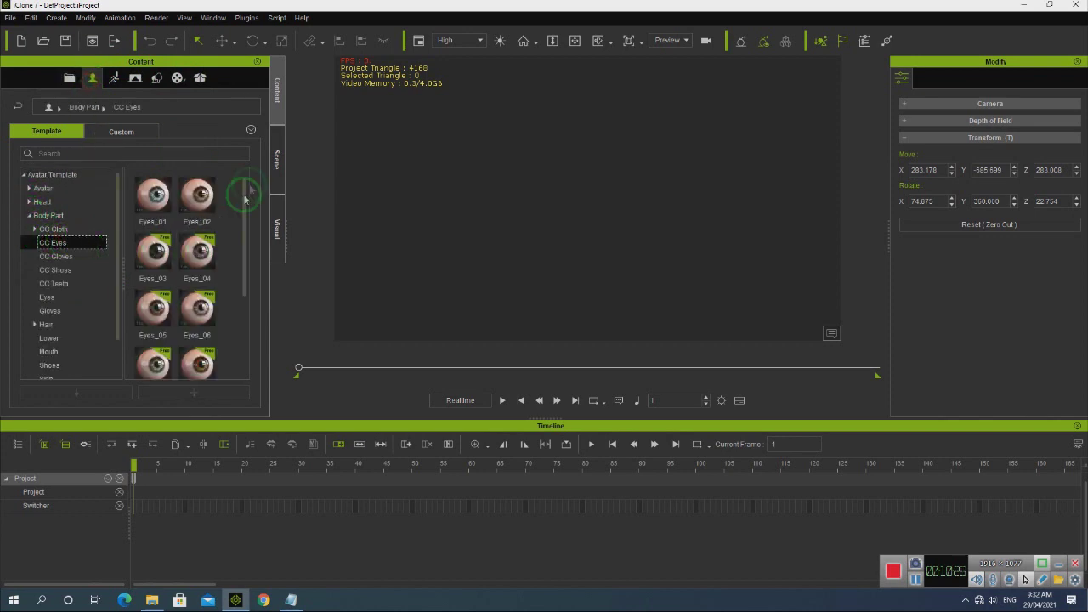
drag(245, 205, 250, 306)
Examine the Beard elements and the Style items among the avatar's Hair templates
click(88, 328)
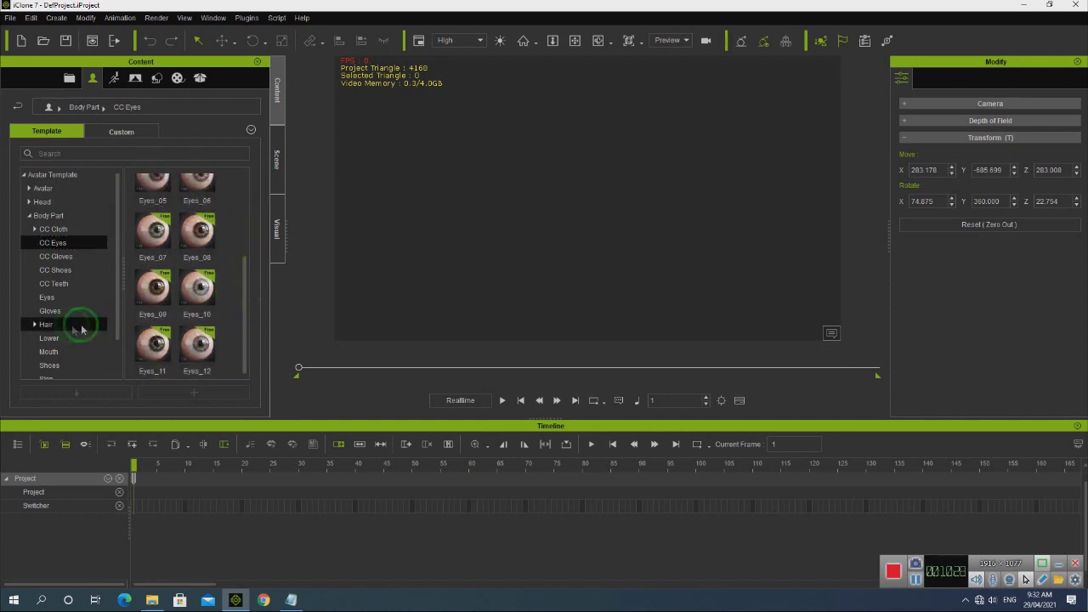
scroll(81, 324, down, 2)
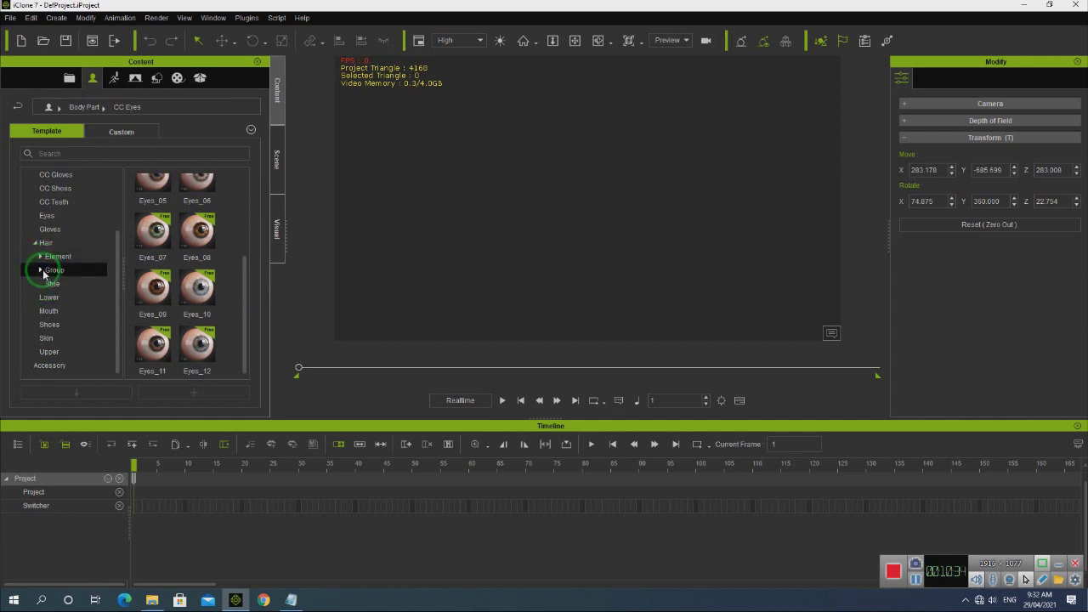
click(39, 259)
click(65, 272)
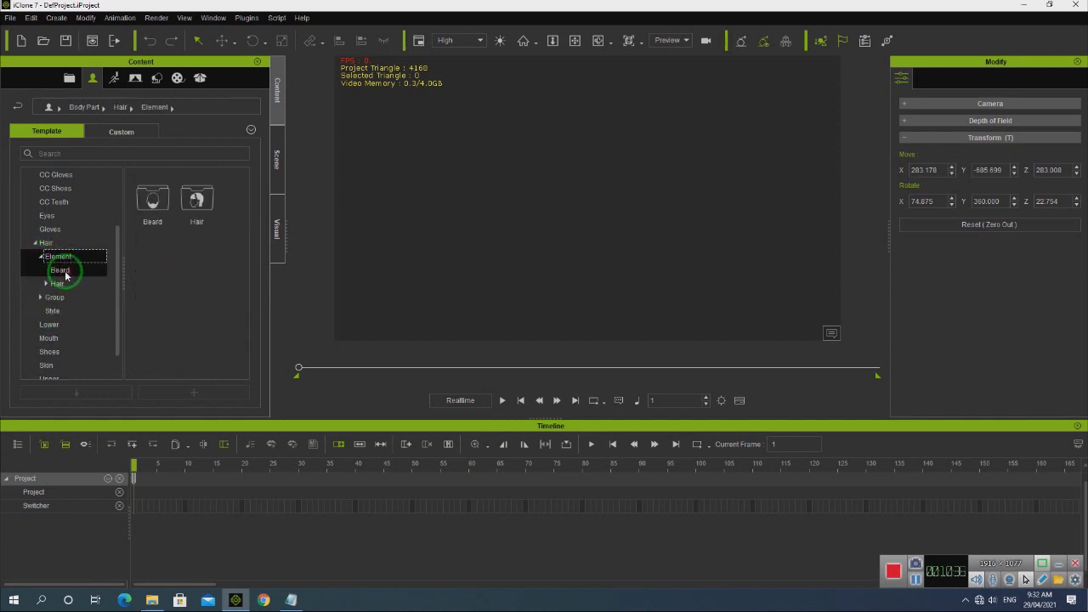
click(232, 209)
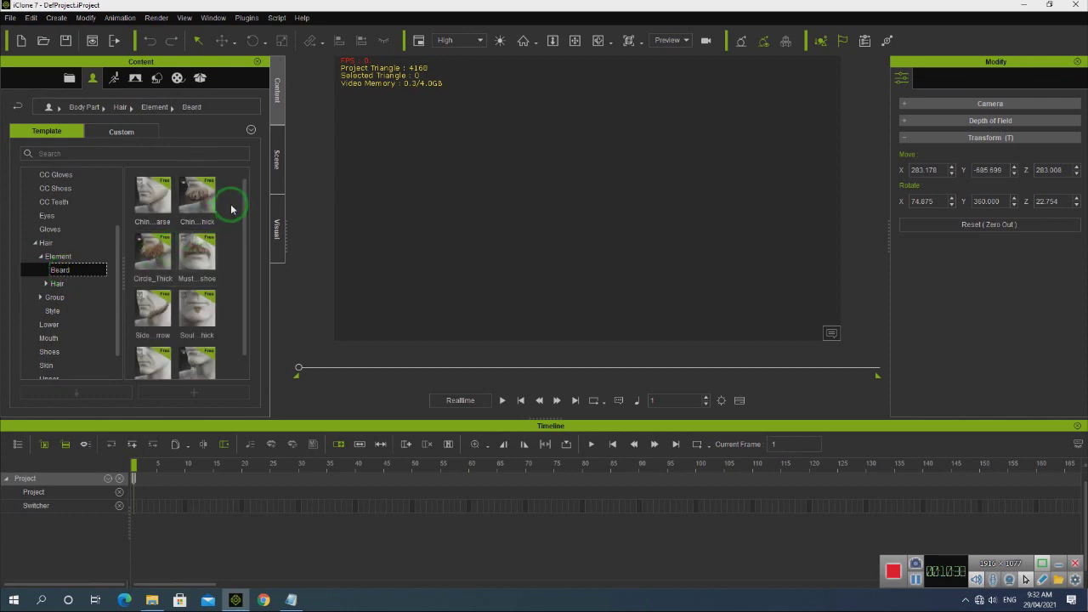
drag(242, 218, 243, 292)
click(47, 259)
click(47, 259)
click(51, 284)
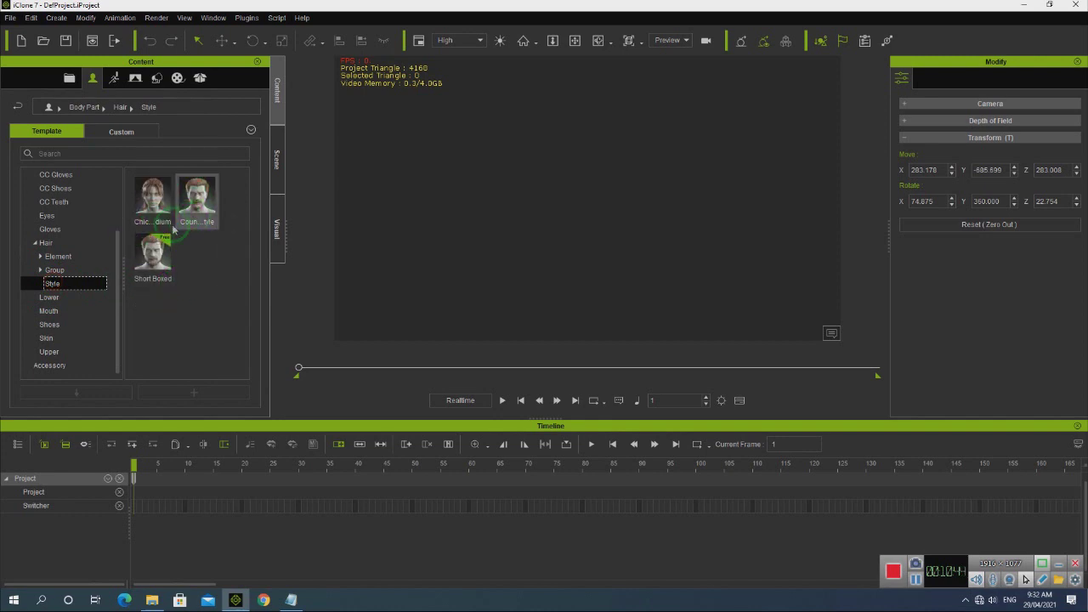
Look over the Group folder and the main Hair folder among the avatar's body part templates
click(64, 272)
click(49, 244)
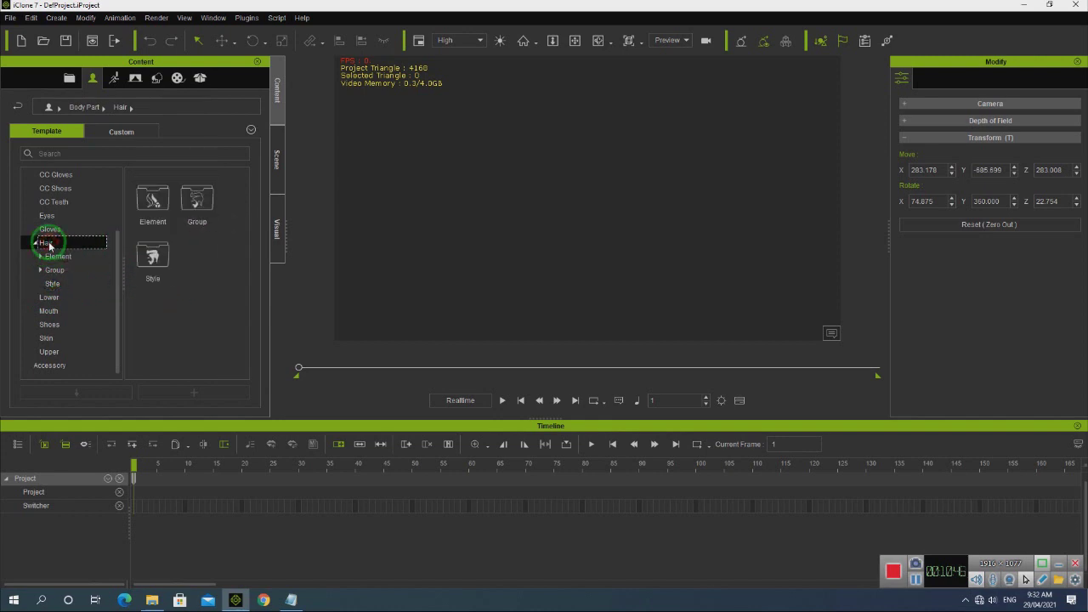
click(65, 263)
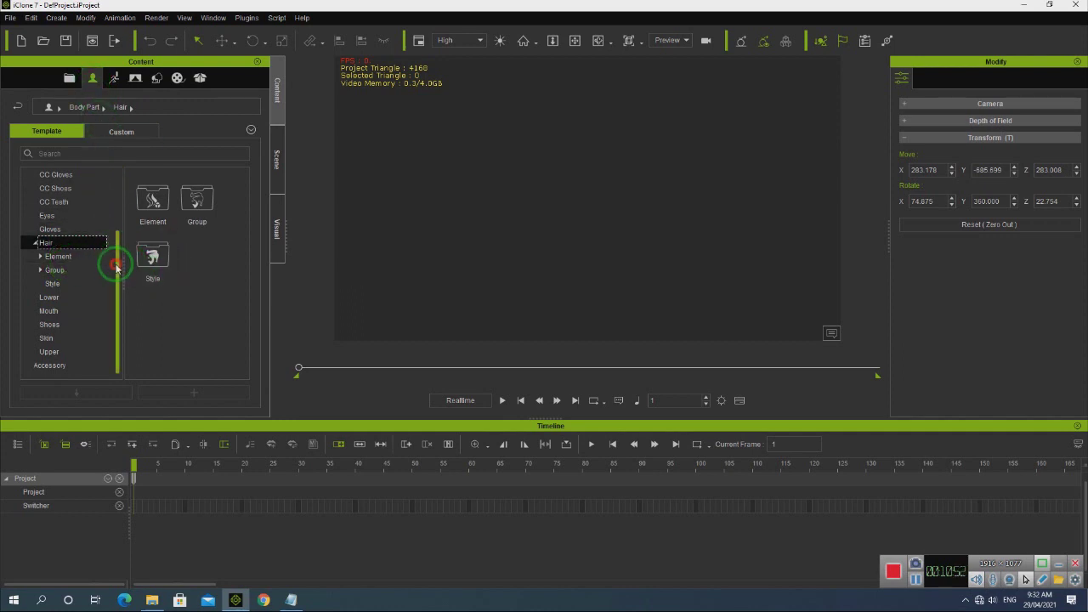
Examine the folders in the Body Part templates, from CC Cloth and CC Eyes to Hair
drag(116, 267, 121, 207)
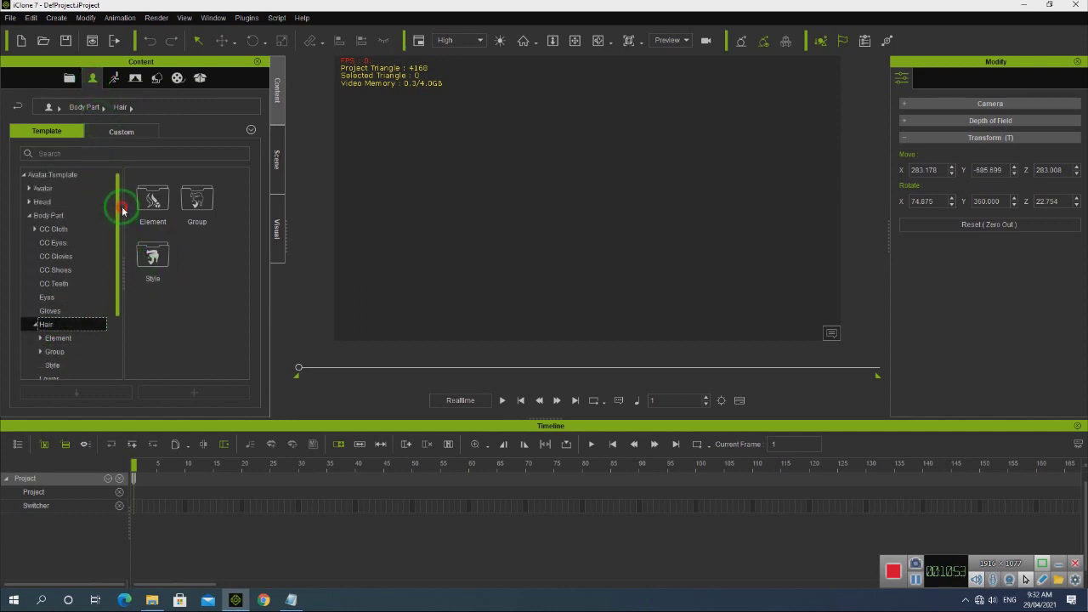
click(61, 218)
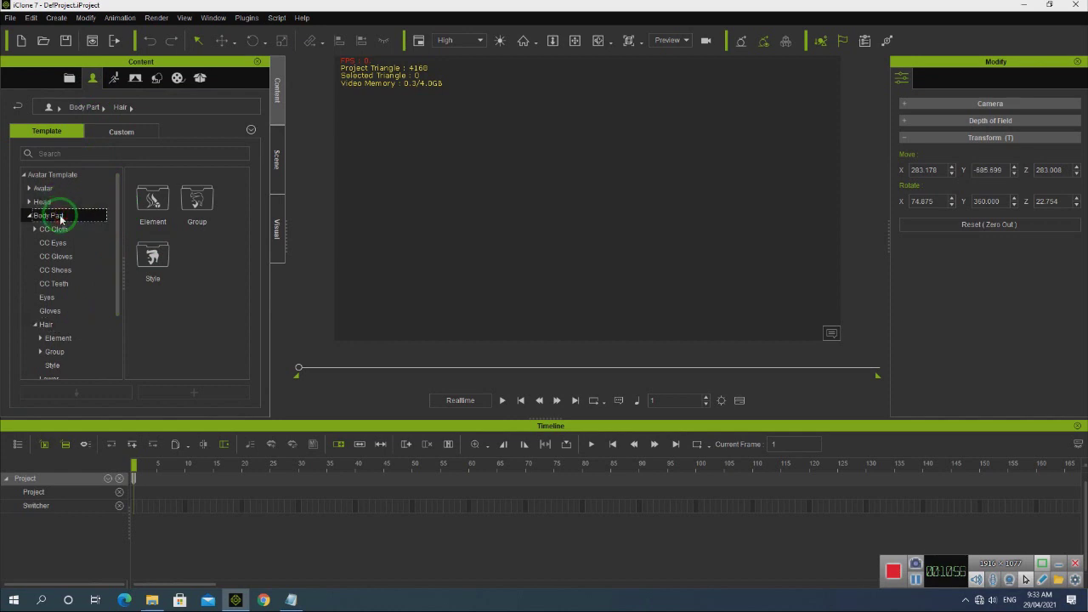
scroll(155, 286, down, 3)
click(197, 298)
click(168, 311)
scroll(155, 331, up, 3)
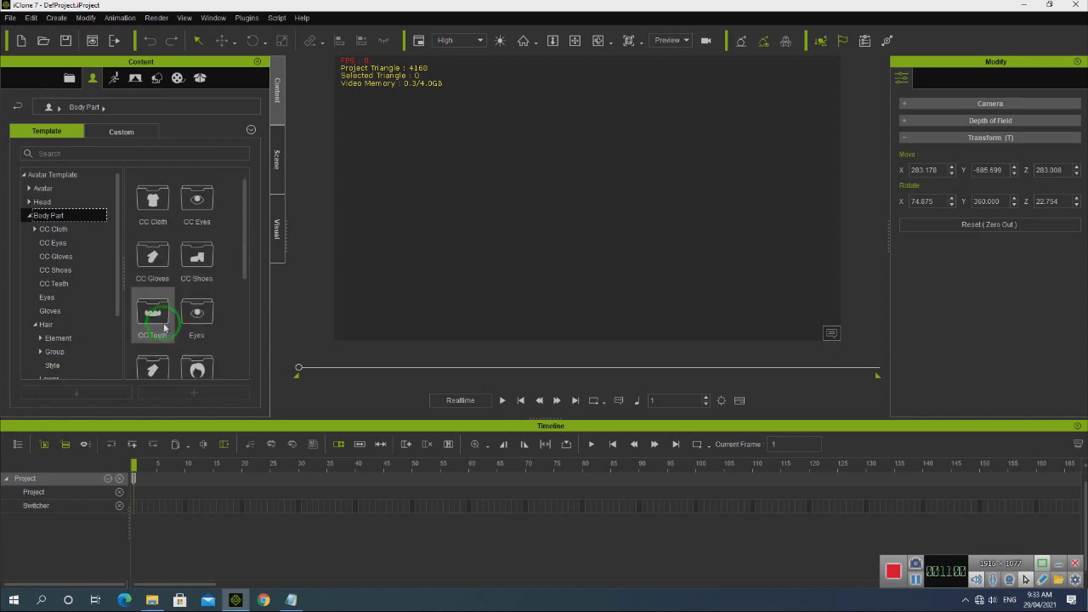
mouse_move(247, 219)
mouse_down()
mouse_move(244, 327)
mouse_move(246, 212)
mouse_up()
click(66, 338)
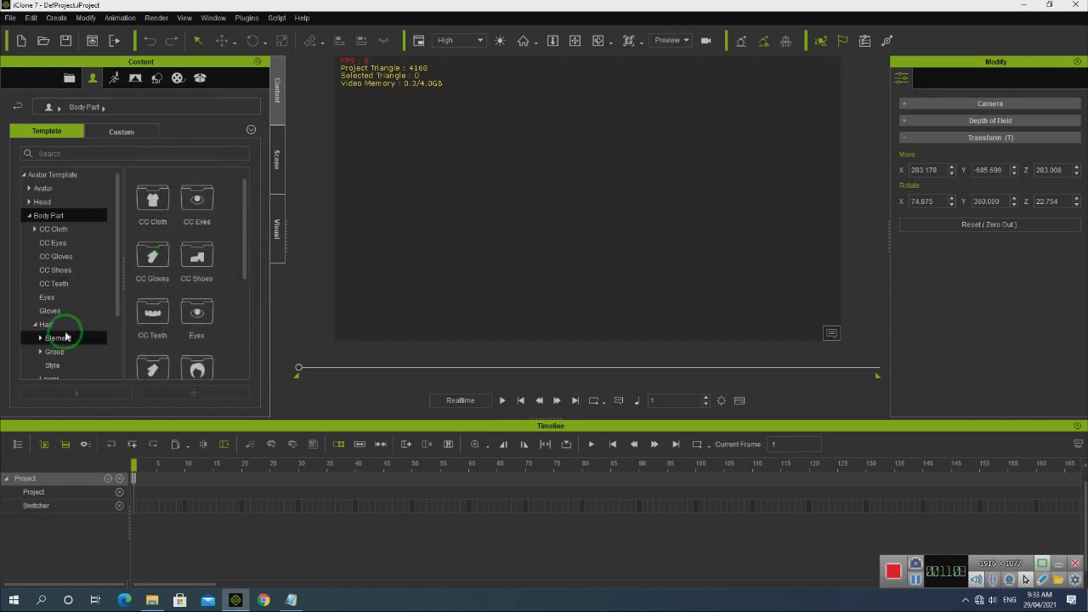
scroll(68, 330, down, 1)
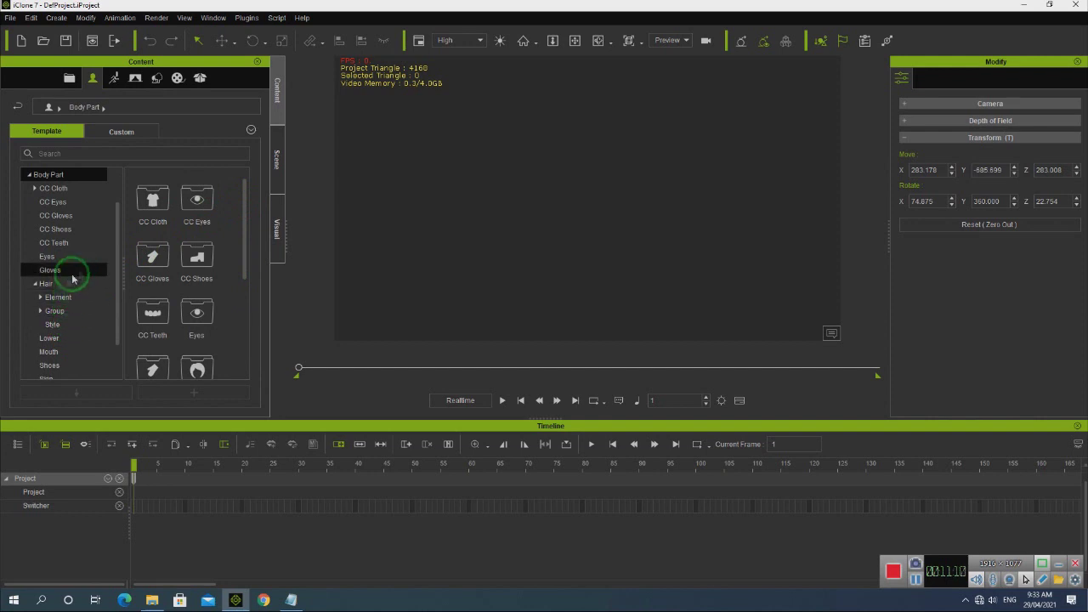
scroll(62, 219, up, 1)
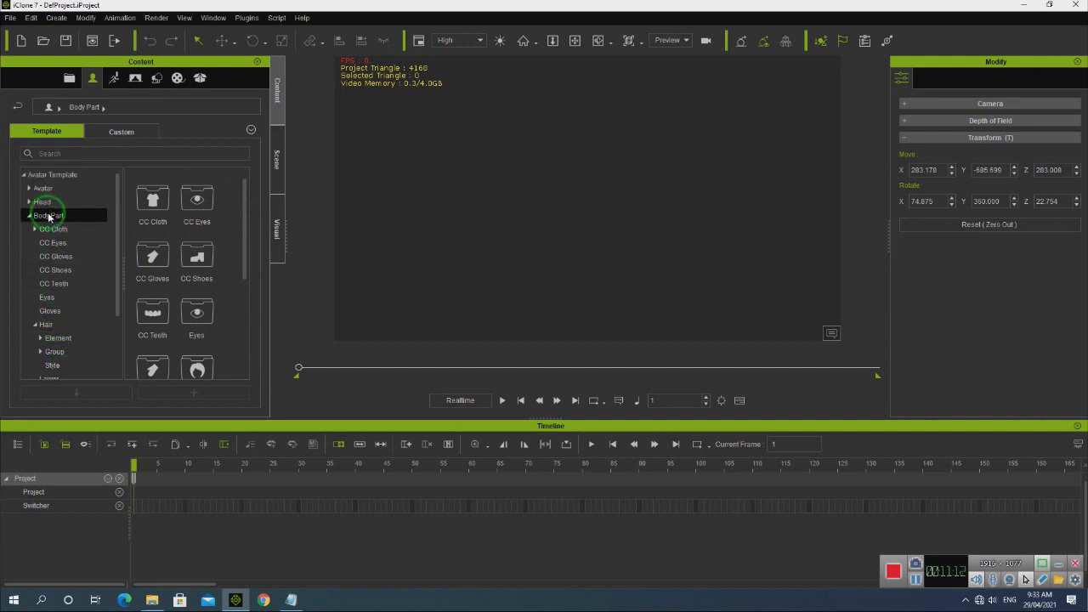
Collapse and re-expand the Avatar Template tree and look through the characters in its Avatar folder
double_click(48, 175)
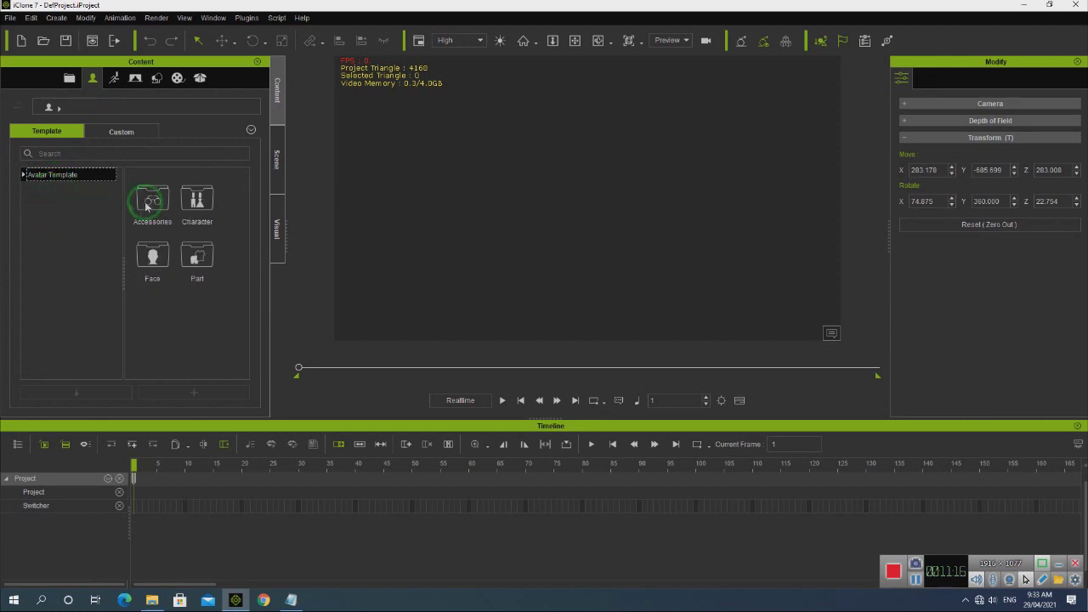
click(27, 176)
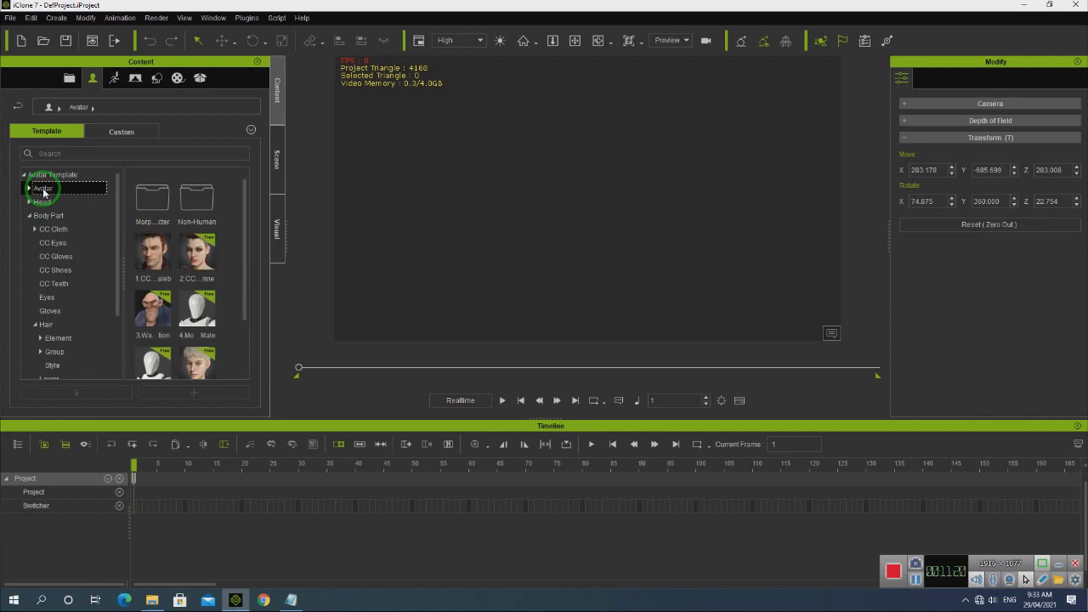
drag(245, 203, 239, 284)
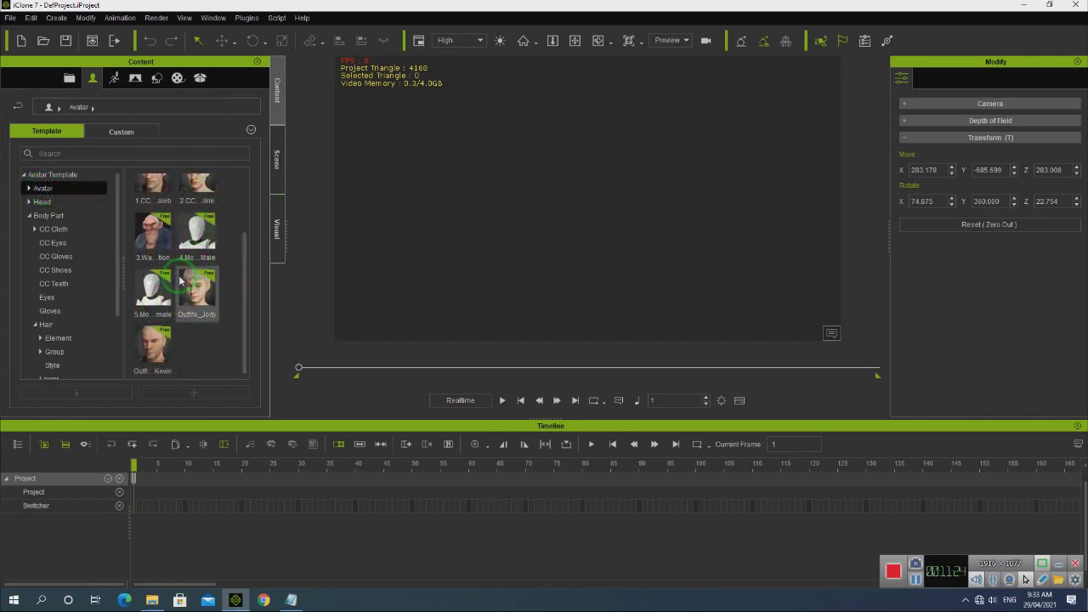
scroll(180, 281, up, 2)
scroll(195, 333, down, 2)
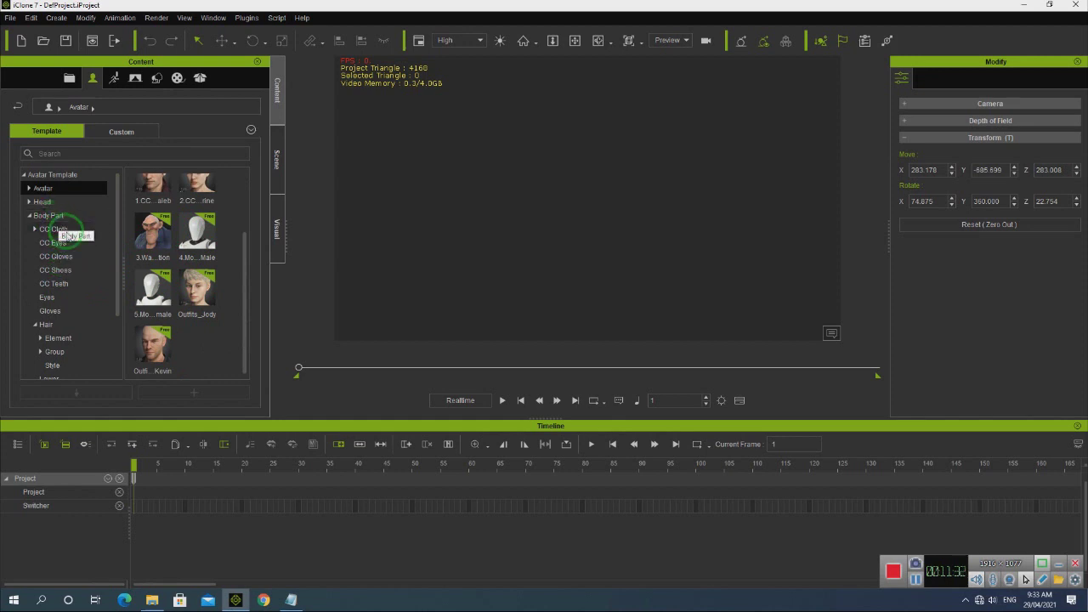
Locate the Hair templates on disk in File Explorer and open Public Documents\Reallusion\Shared Templates\Hair
click(50, 326)
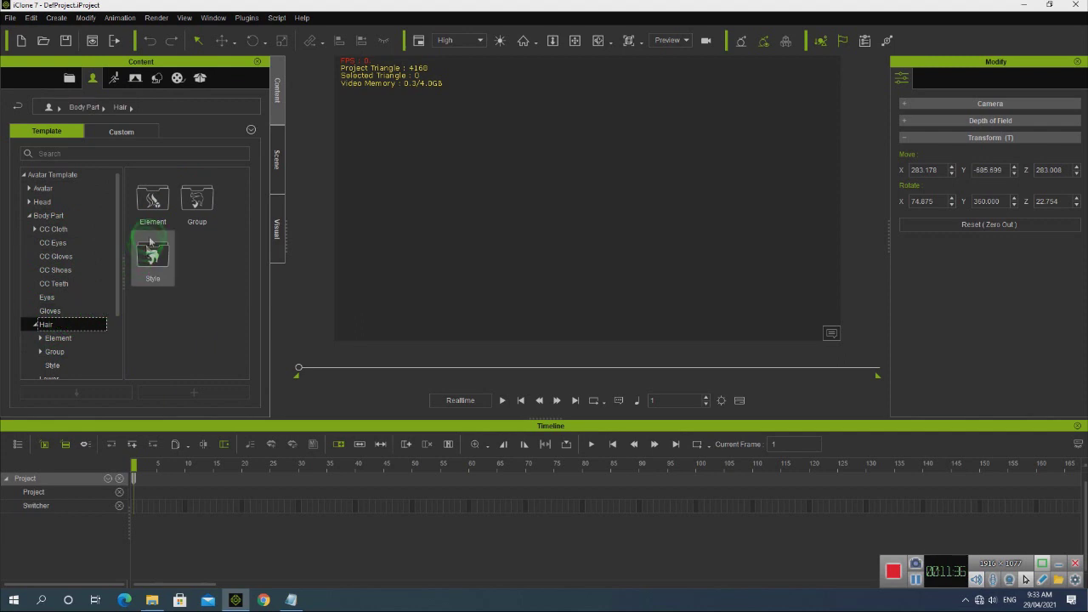
right_click(192, 259)
click(228, 318)
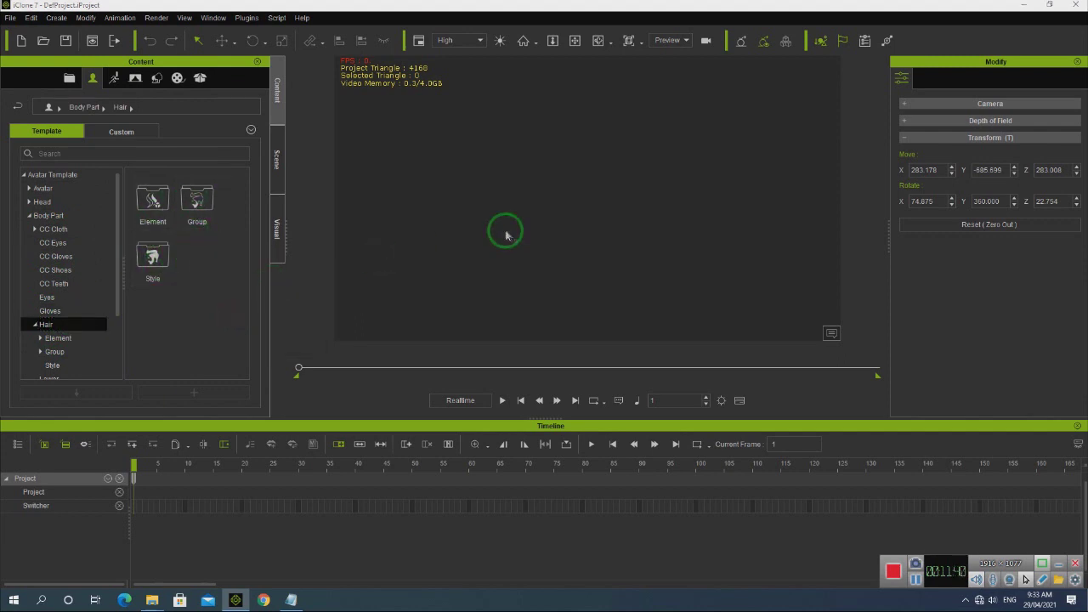
click(317, 89)
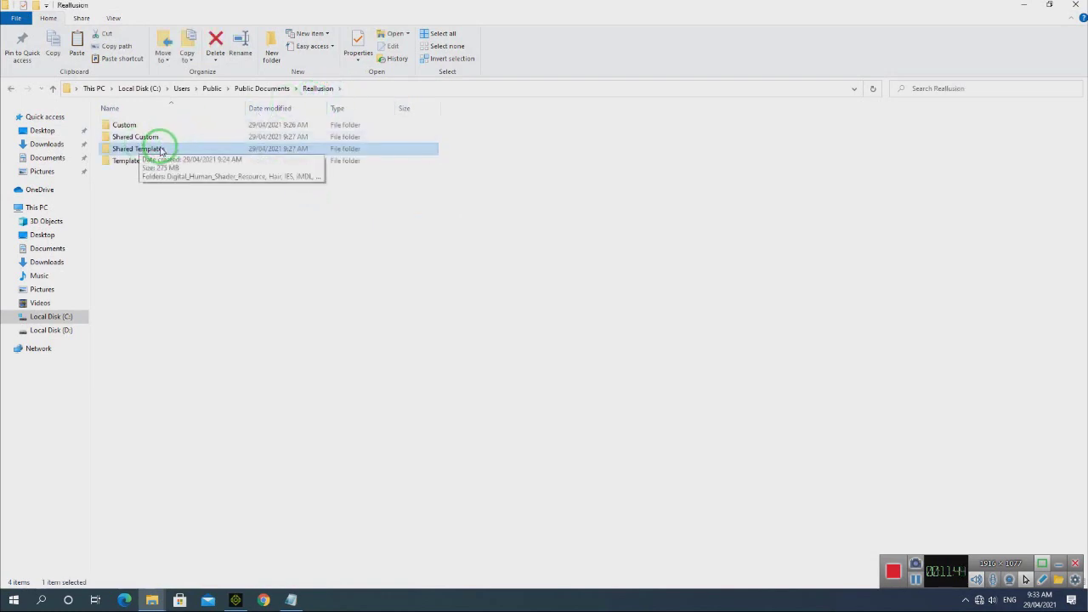
double_click(154, 150)
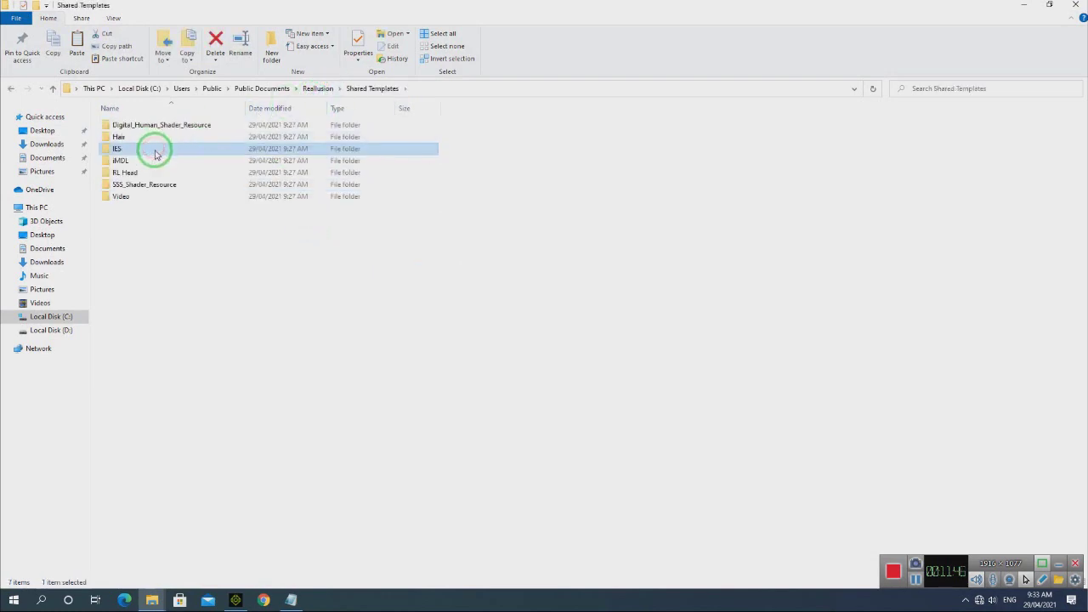
double_click(146, 142)
click(144, 142)
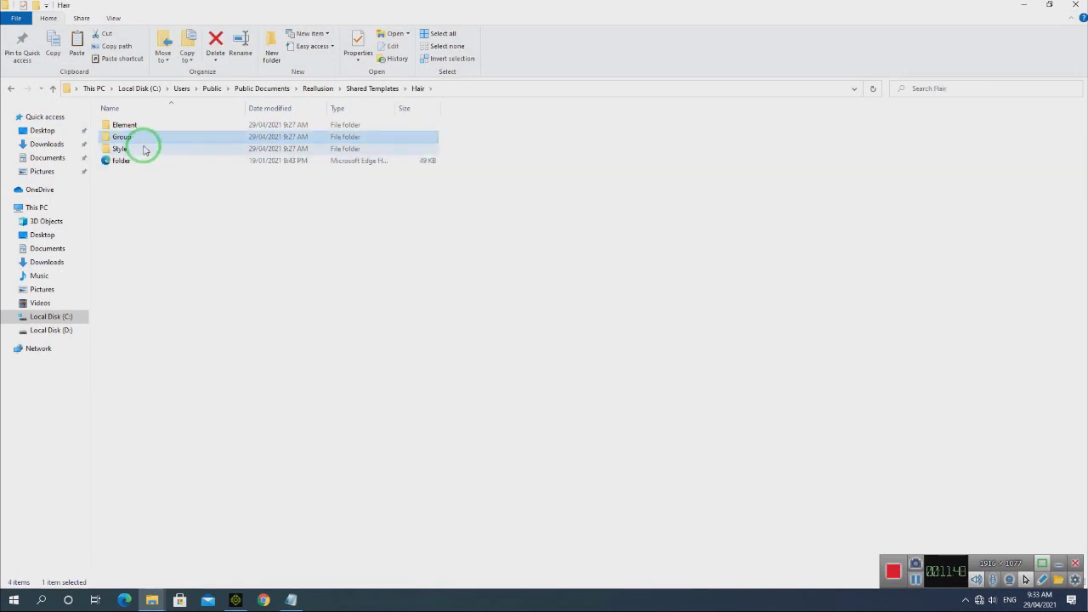
click(230, 236)
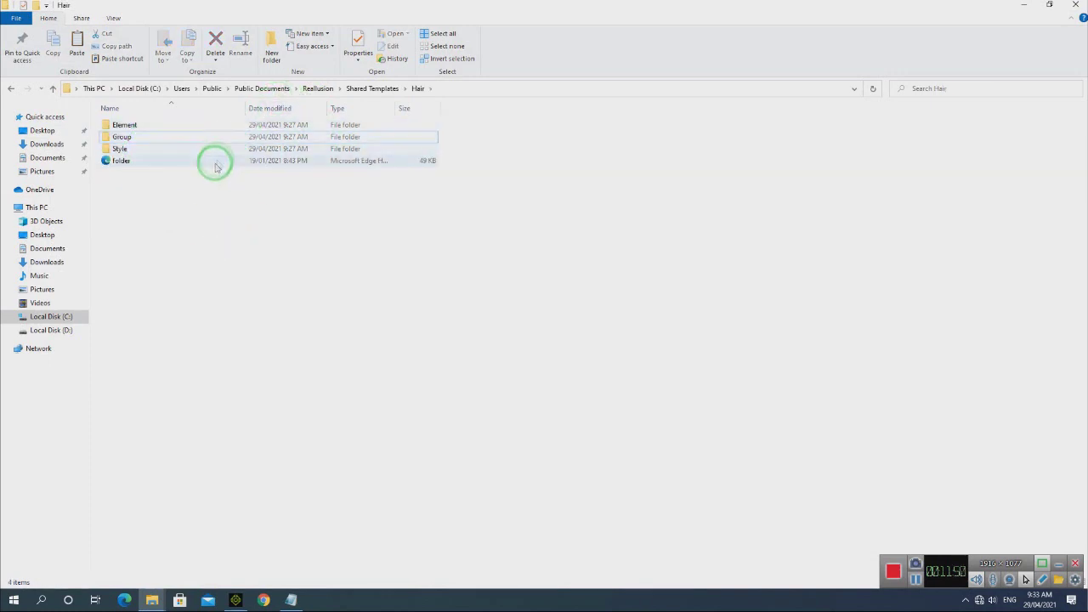
click(133, 124)
click(163, 186)
Shrink the Hair folder window, move it aside and minimize iClone to uncover the desktop
click(1049, 6)
drag(578, 114, 754, 123)
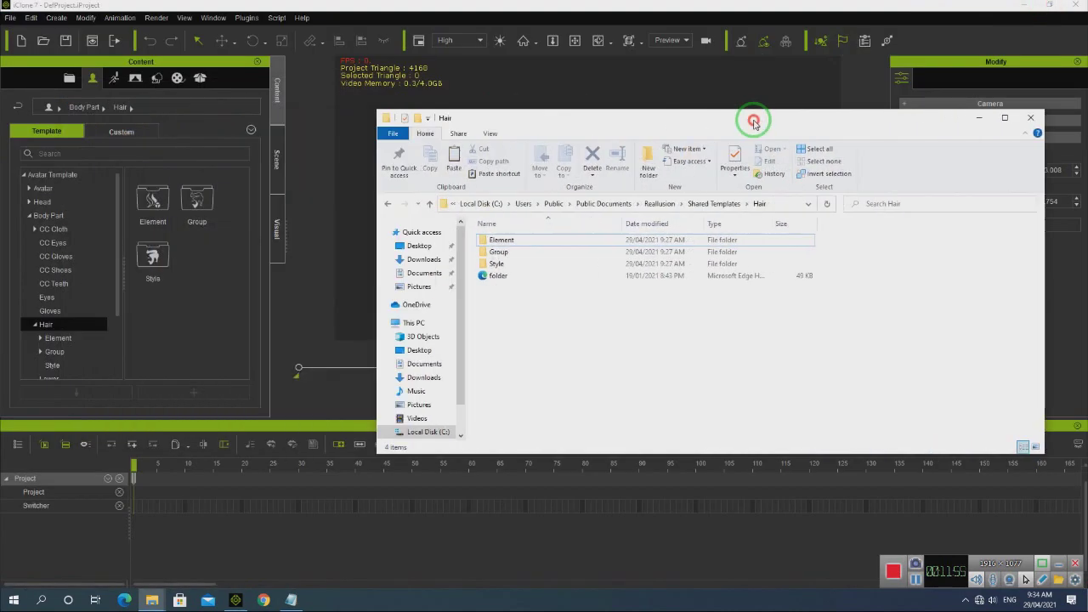
click(1027, 6)
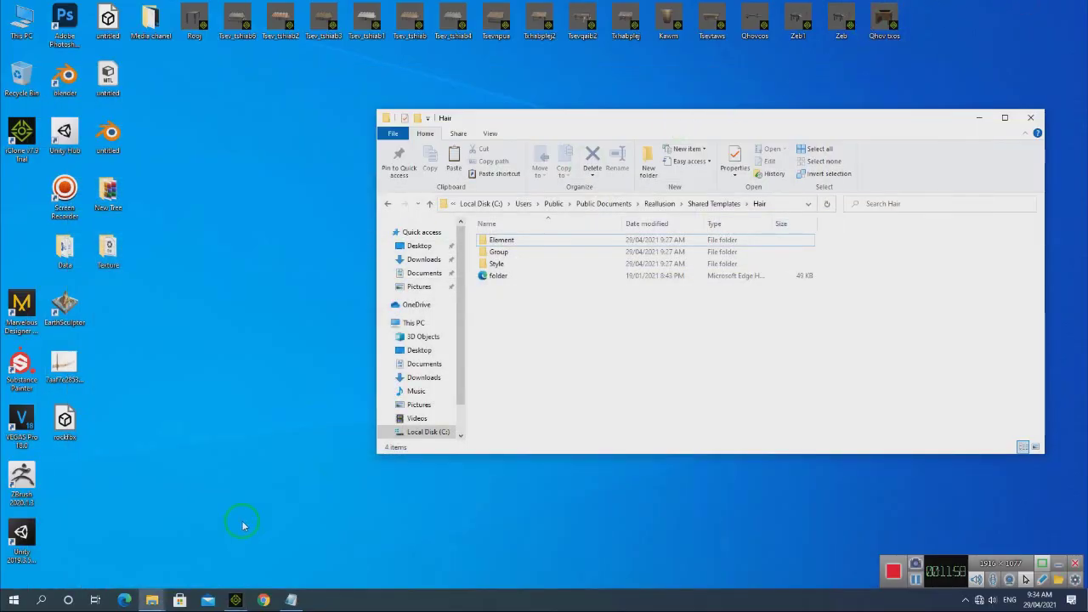
Open D:\Program\Iclone7.9\Iclone7.9 Content\Iclone 7.9 Hair\Hair in a second File Explorer window placed below the first
double_click(30, 26)
click(455, 368)
double_click(455, 368)
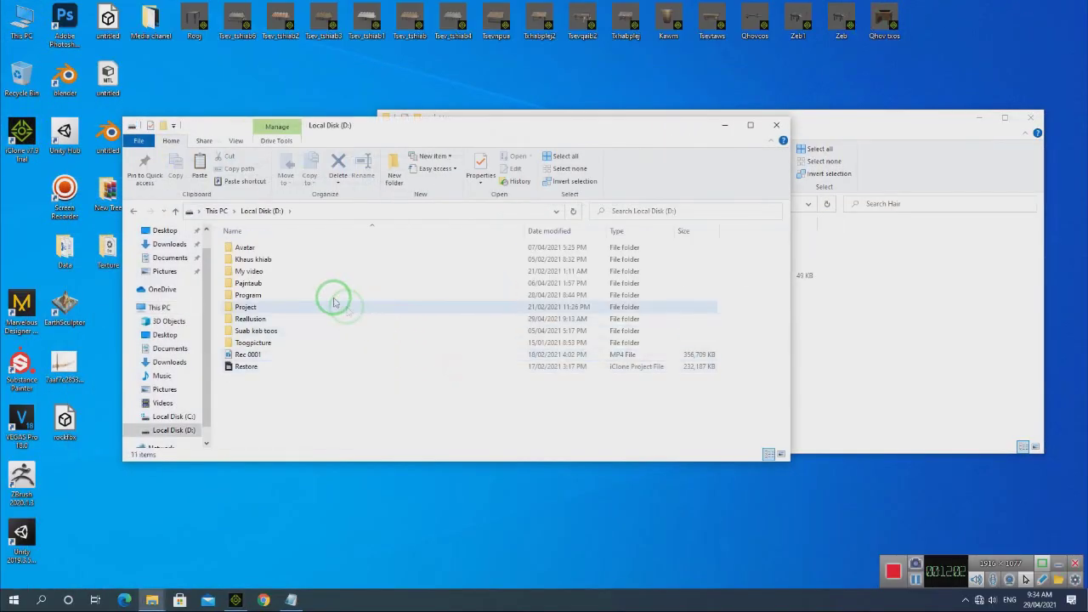
double_click(292, 297)
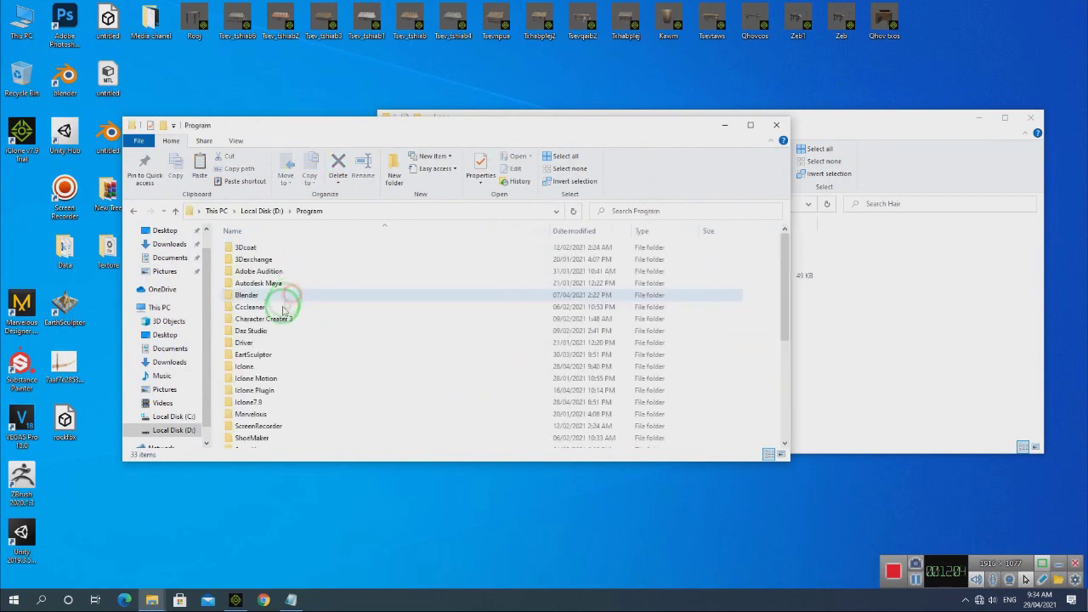
scroll(267, 370, down, 1)
double_click(266, 372)
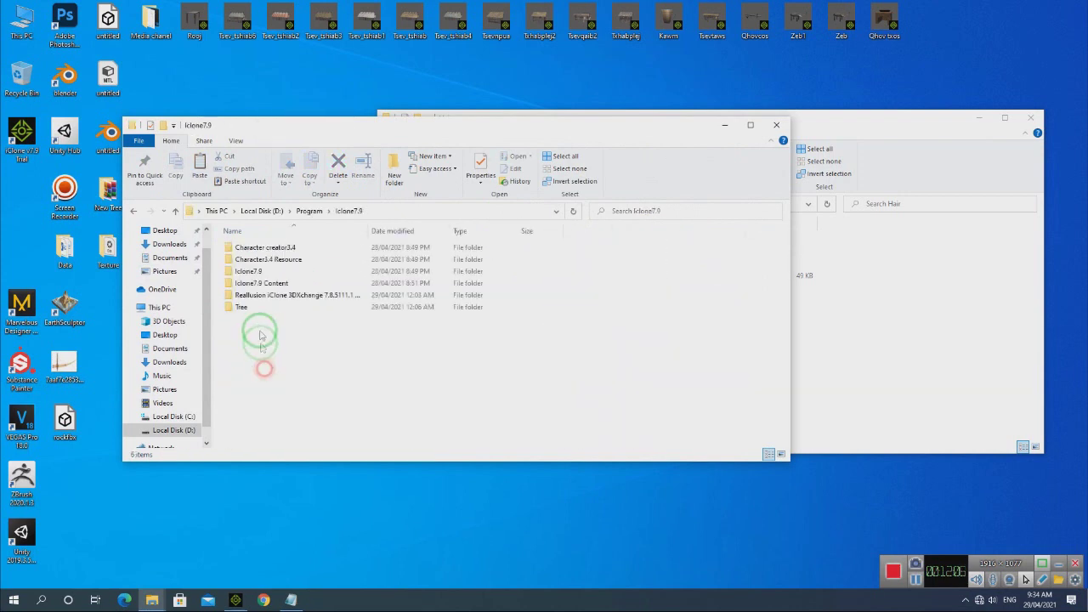
double_click(261, 282)
double_click(255, 247)
drag(470, 125, 627, 300)
double_click(406, 423)
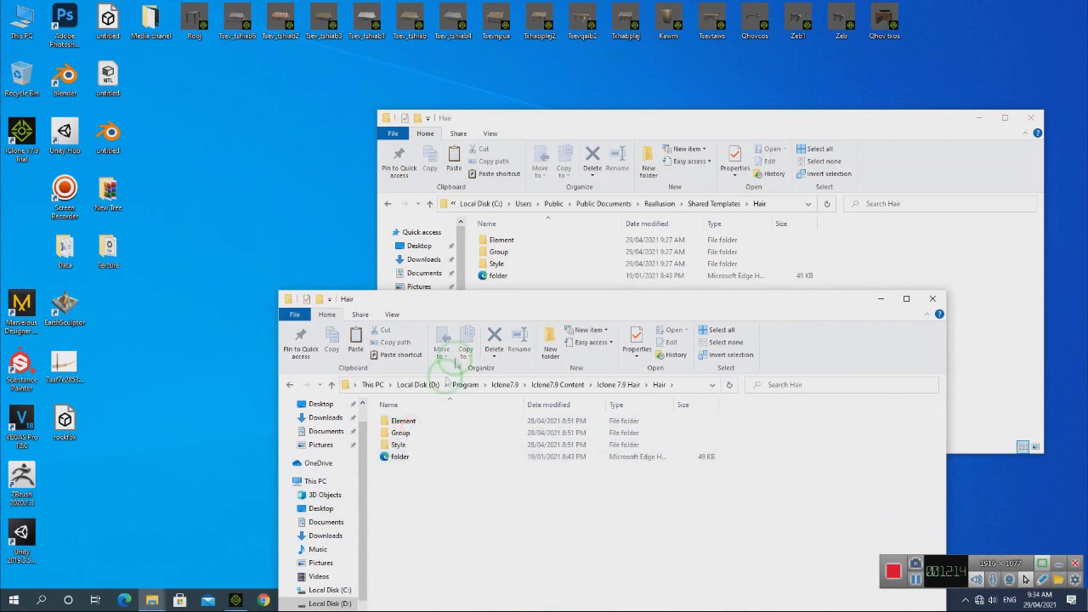
Copy the Element, Group and Style folders into the Shared Templates\Hair folder, replacing the files with the same names
click(407, 422)
ctrl+click(405, 433)
ctrl+click(406, 444)
drag(404, 425, 894, 257)
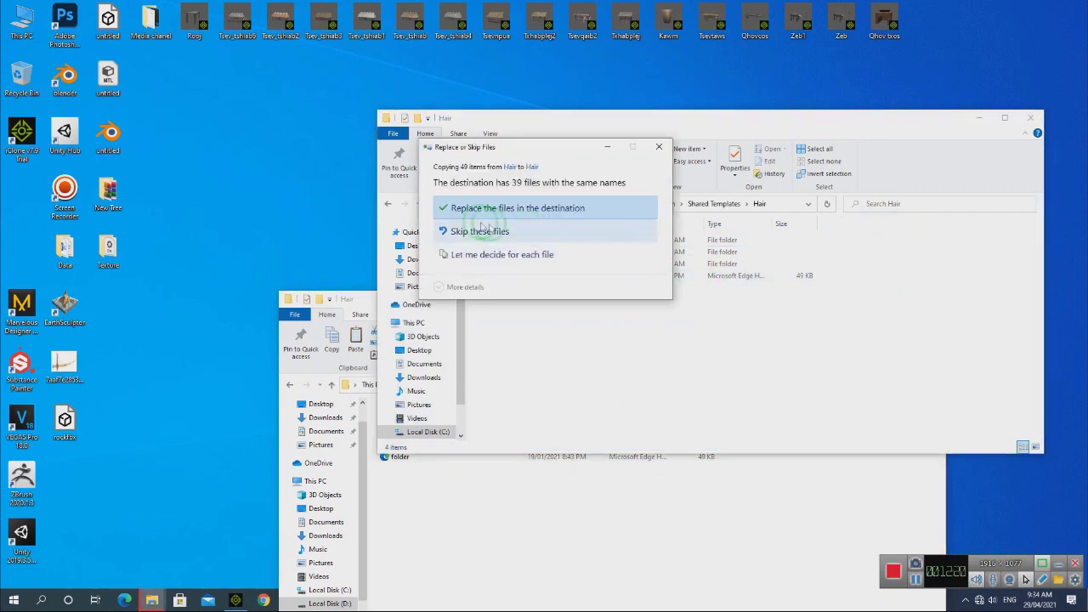
click(464, 210)
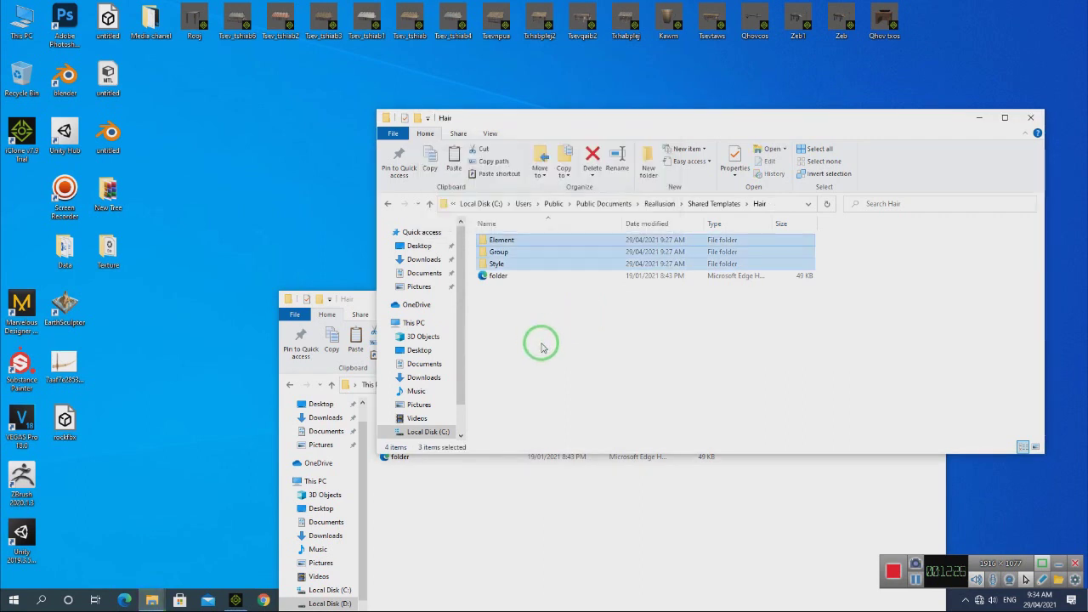
Switch back to iClone and check the Beard items under the Hair templates' Element folder
click(236, 599)
click(67, 329)
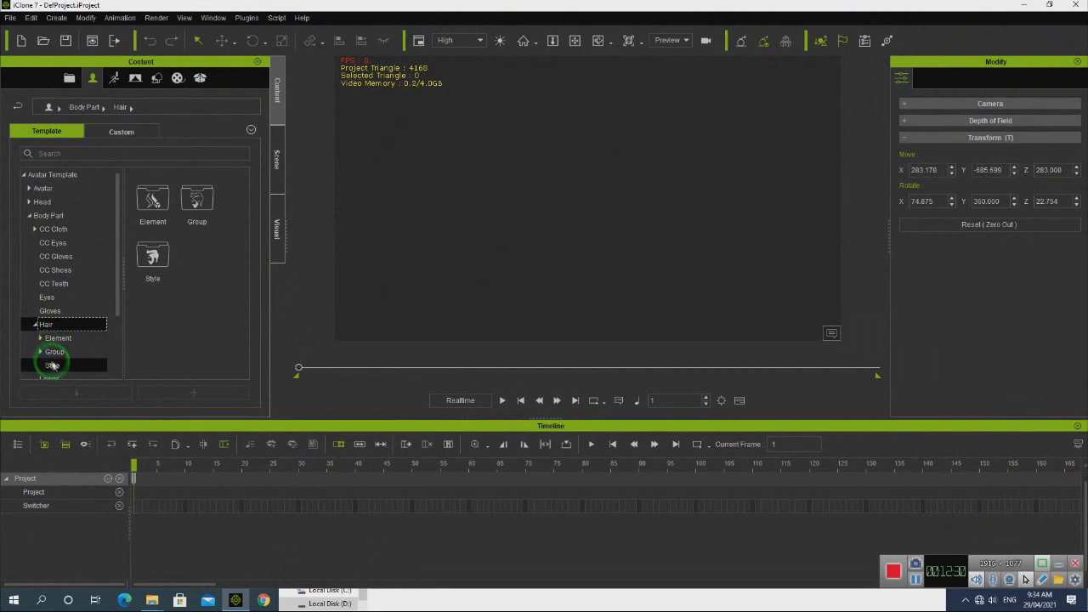
click(53, 340)
click(40, 339)
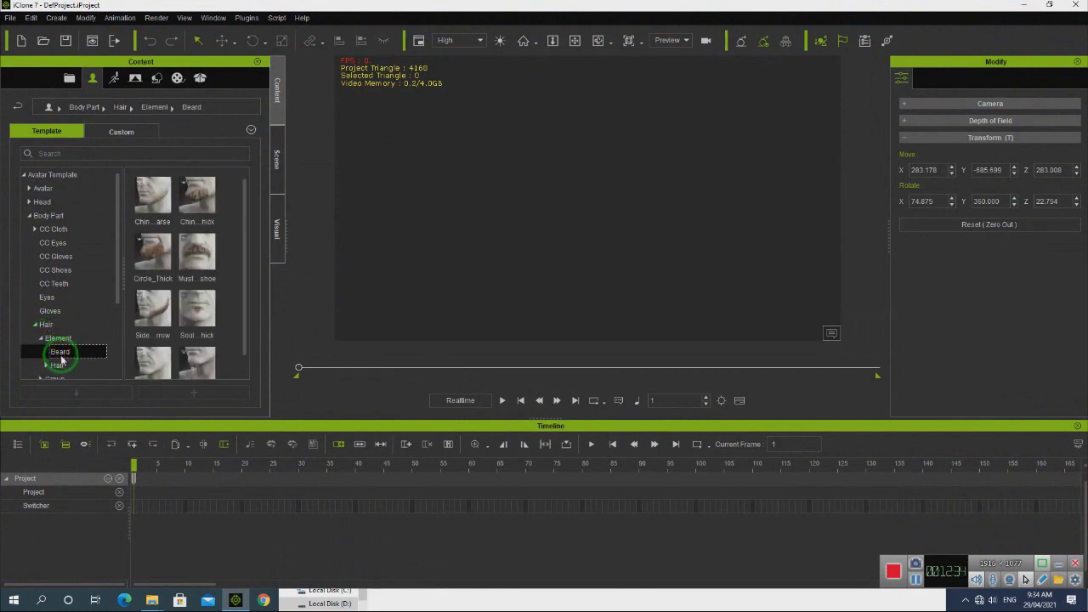
drag(247, 208, 239, 302)
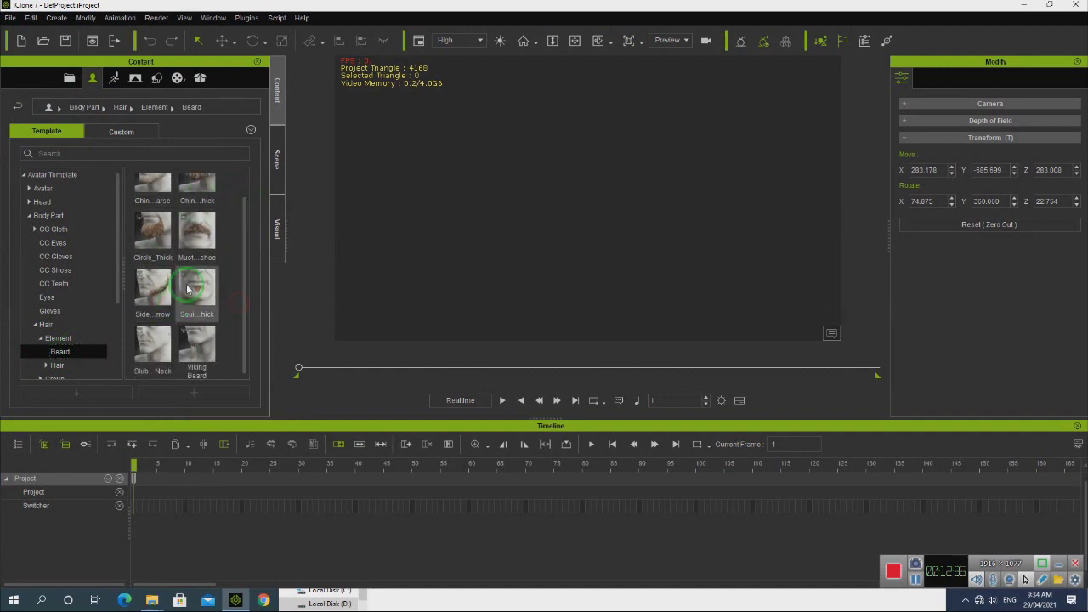
scroll(76, 331, down, 2)
Check the Hair elements with their Accessory items, and the Style items, in the Hair templates
click(60, 284)
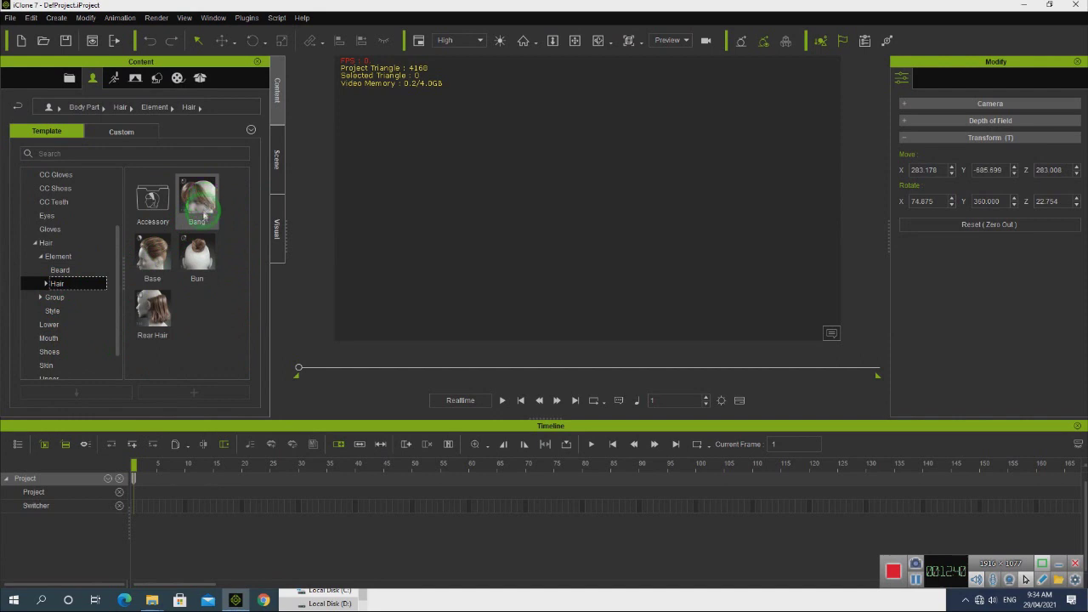
click(51, 296)
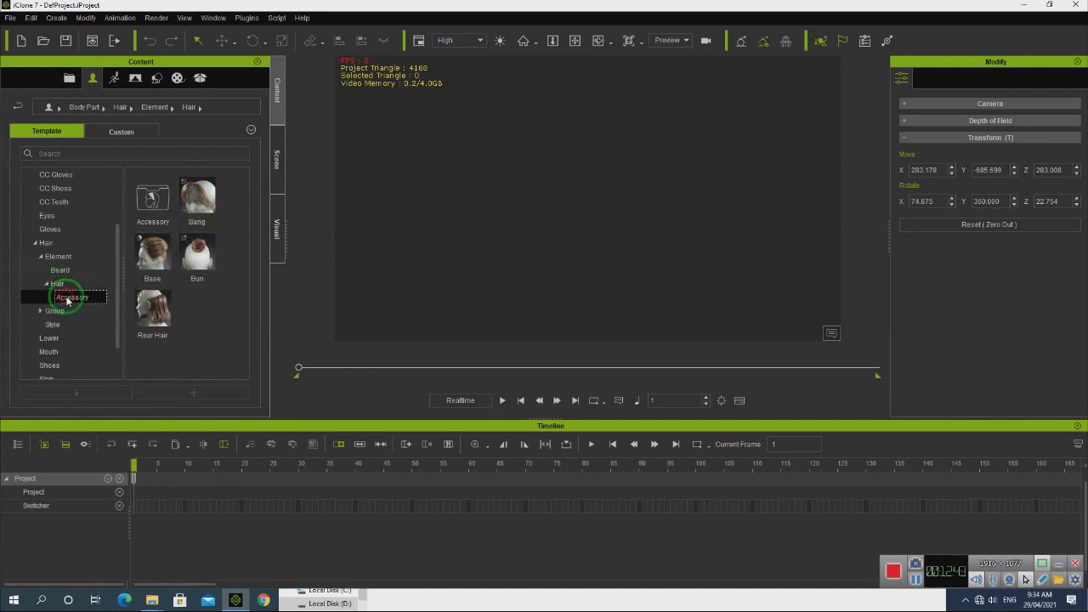
click(63, 270)
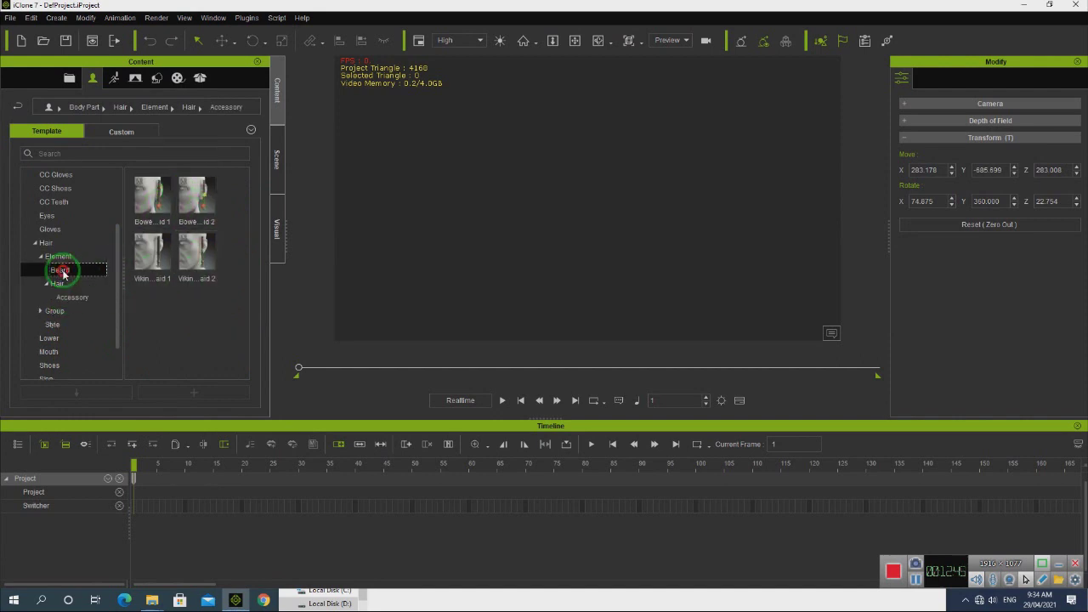
scroll(179, 276, down, 1)
click(63, 284)
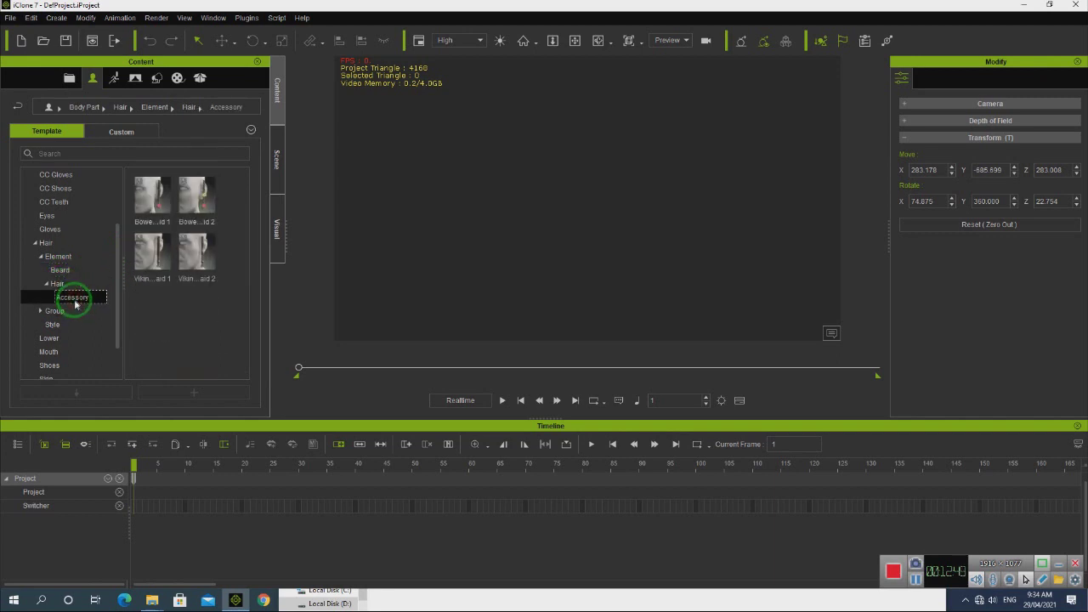
click(51, 327)
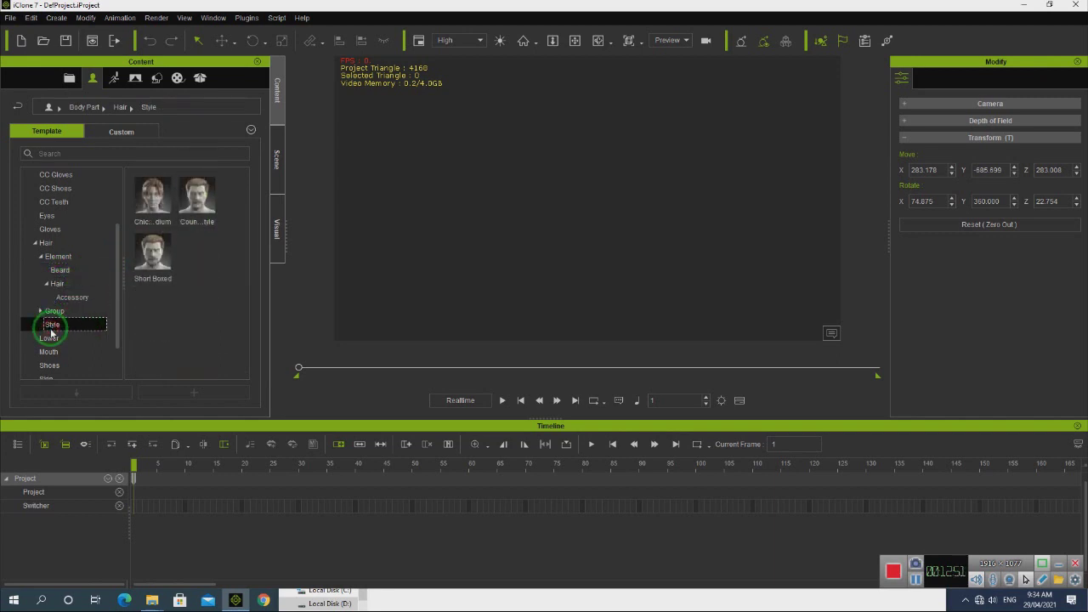
click(85, 317)
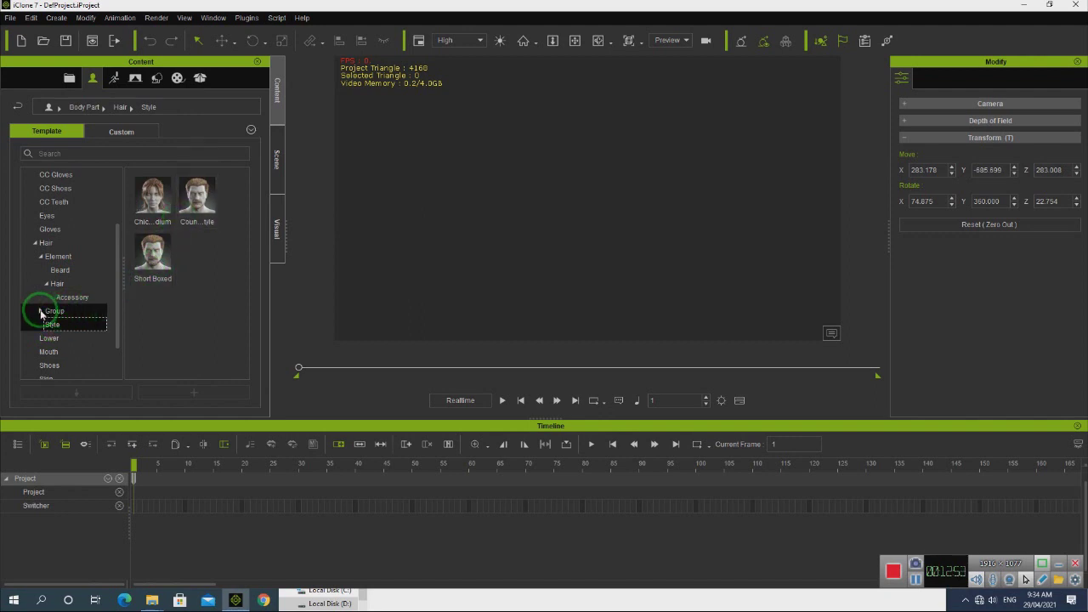
Check the Beard and Eyebrows items in the Hair templates' Group folder
click(41, 313)
click(57, 325)
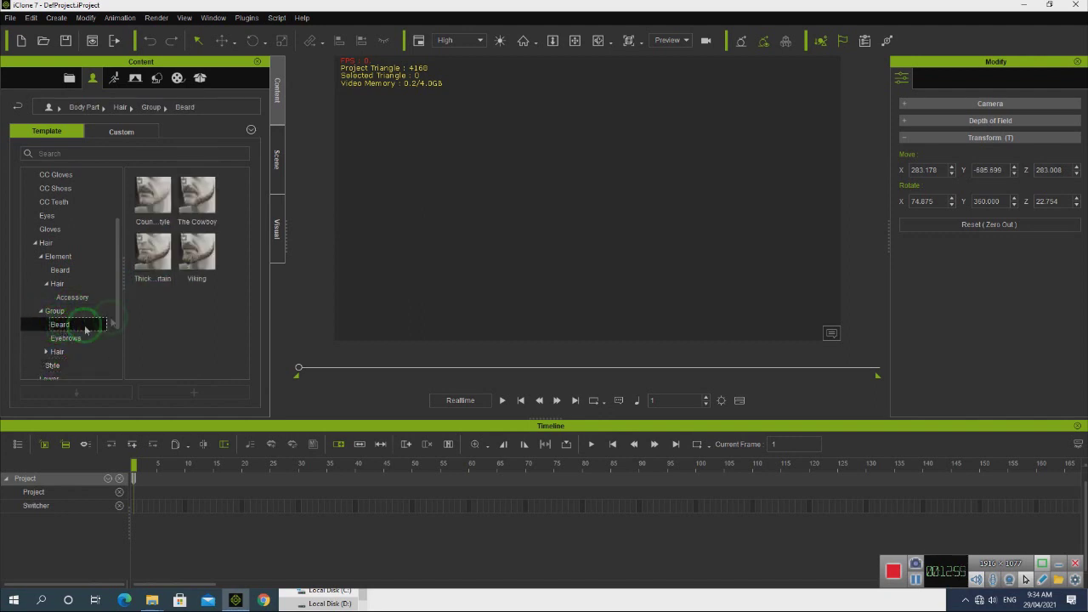
click(76, 337)
click(192, 206)
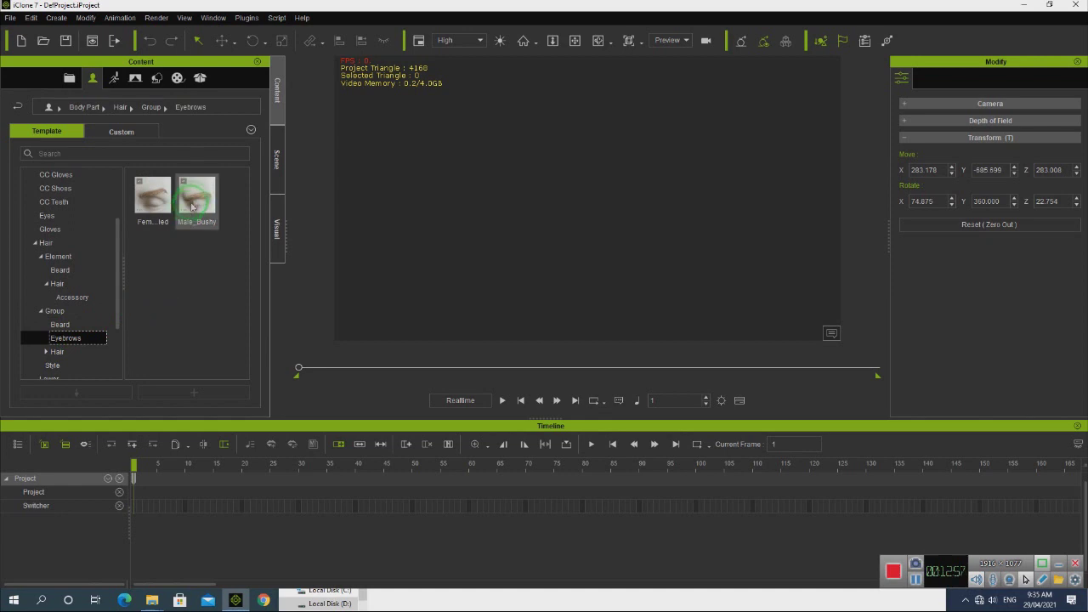
Check the Group folder's Hair items and preview the iClone 7 hairstyles in its _Legacy folder, including Short Hair and Bun
click(49, 353)
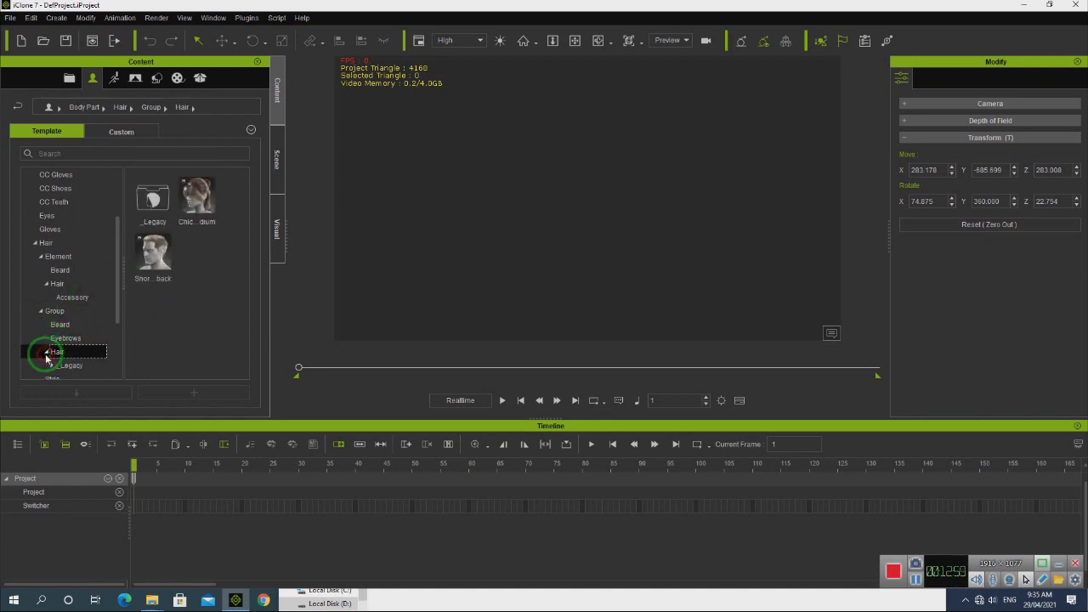
scroll(62, 350, down, 1)
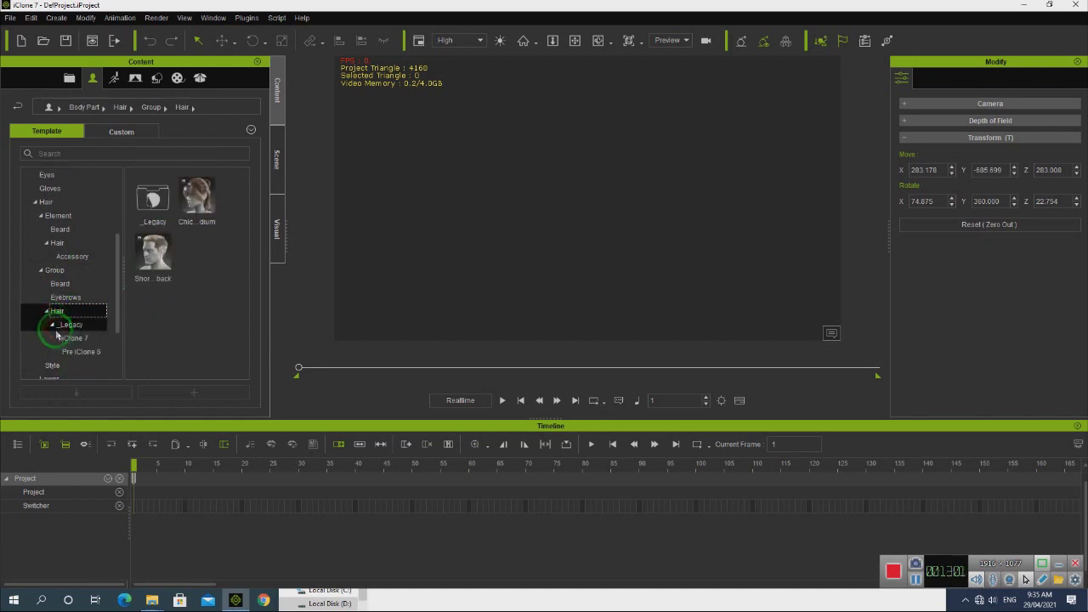
click(68, 339)
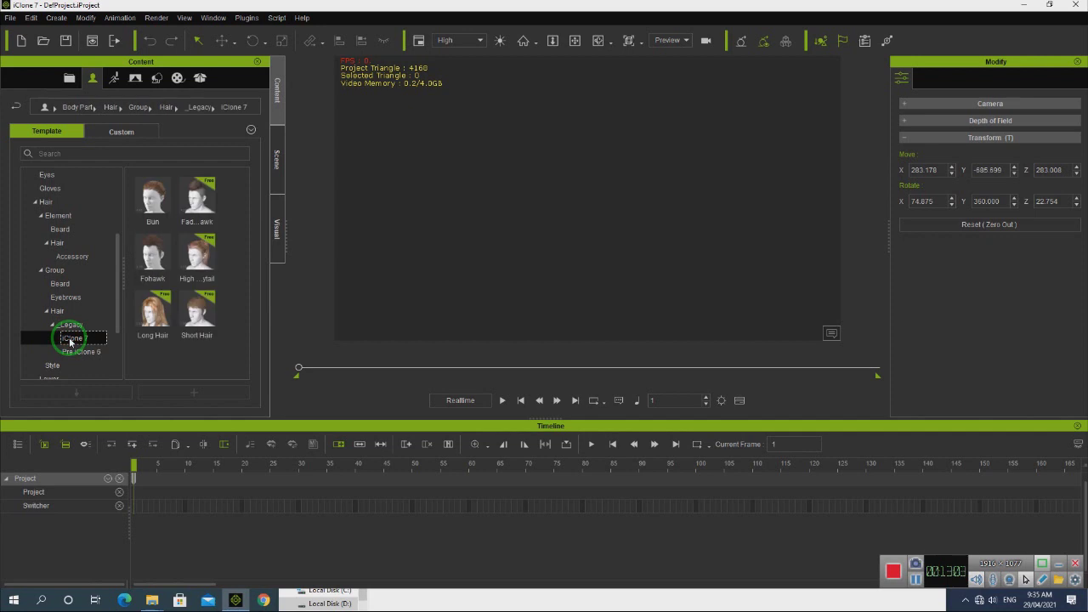
click(165, 337)
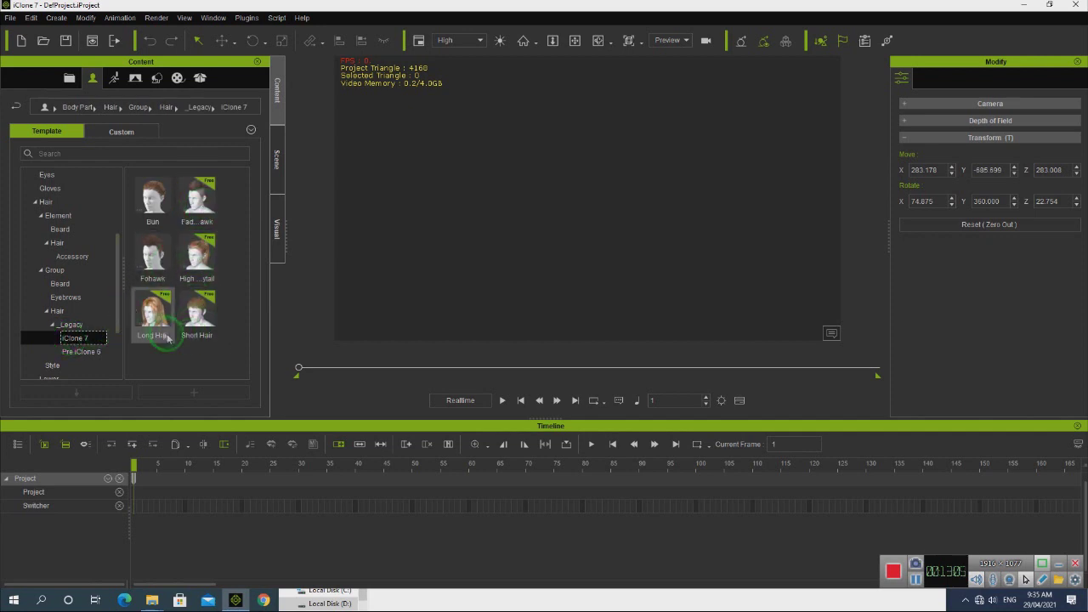
click(215, 209)
click(83, 351)
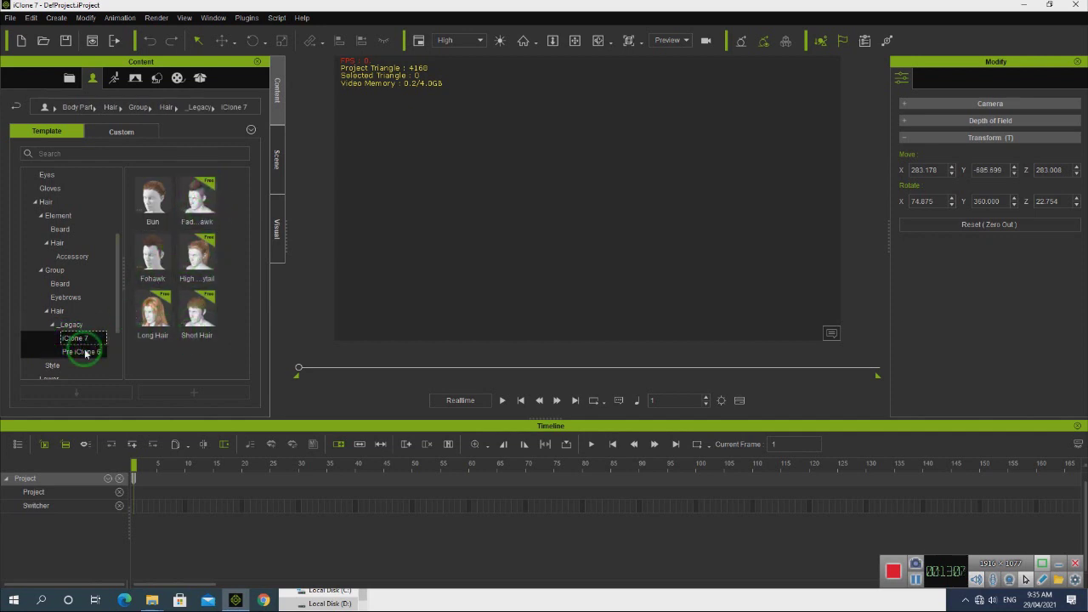
click(75, 338)
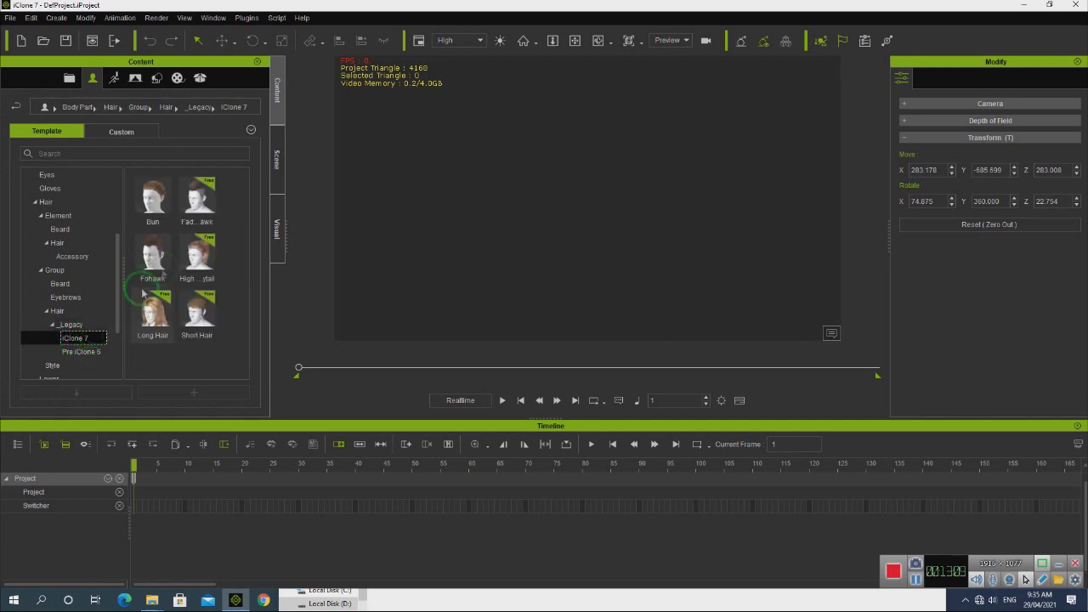
click(187, 253)
click(194, 316)
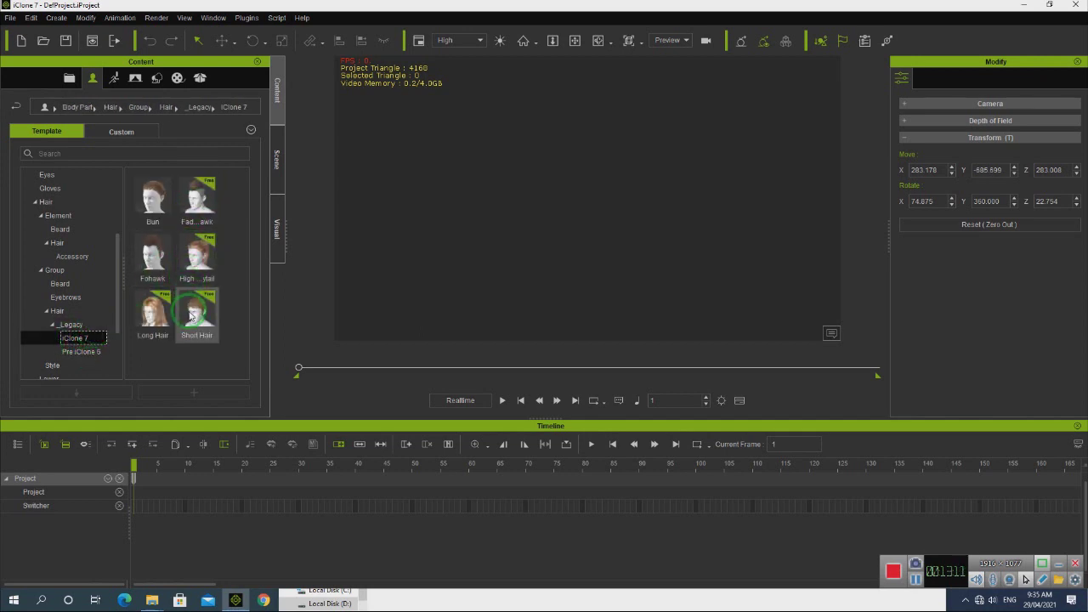
mouse_move(191, 314)
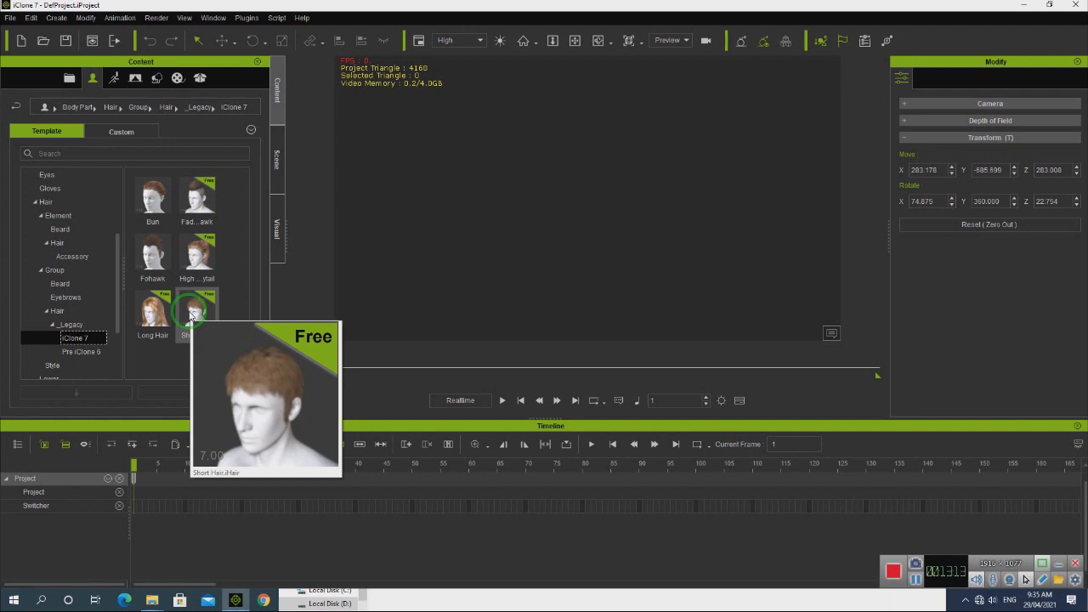
click(161, 208)
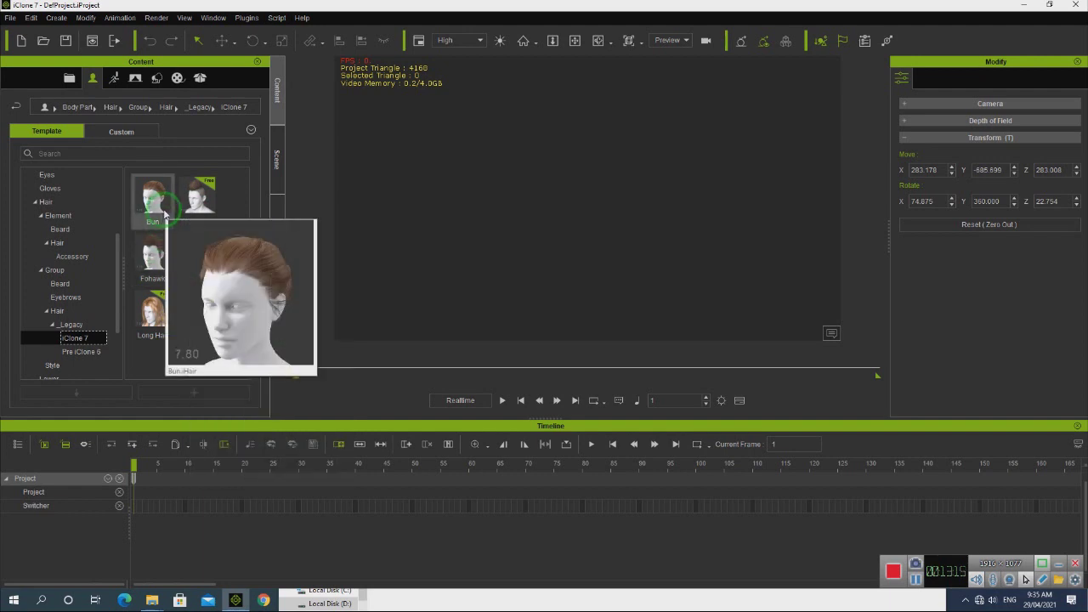
Switch to the File Explorer window showing the Shared Templates\Hair folder and return to its parent folder
click(210, 555)
mouse_move(151, 606)
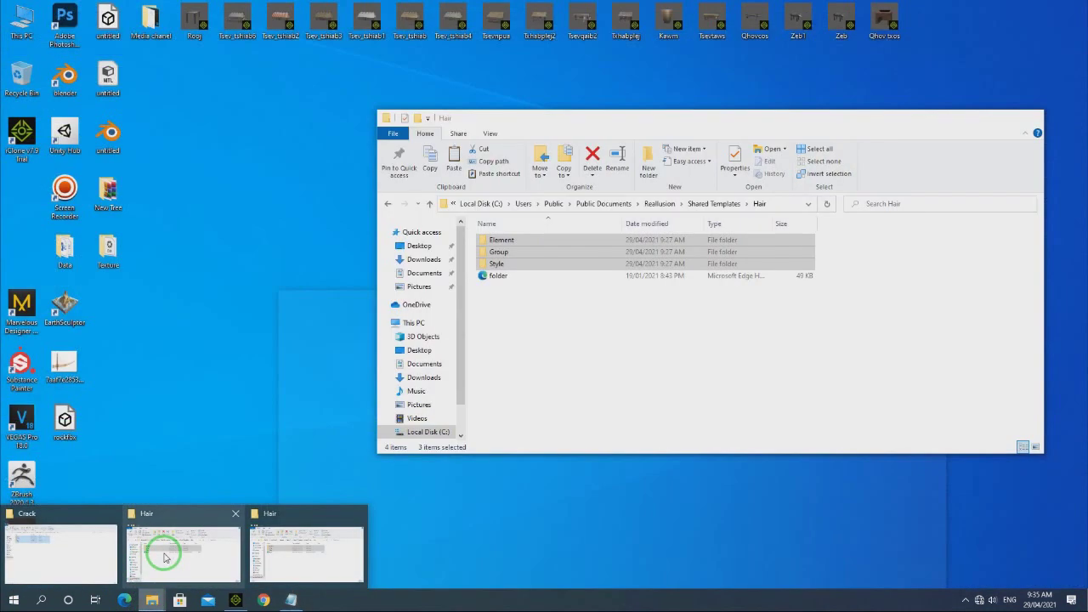
click(164, 554)
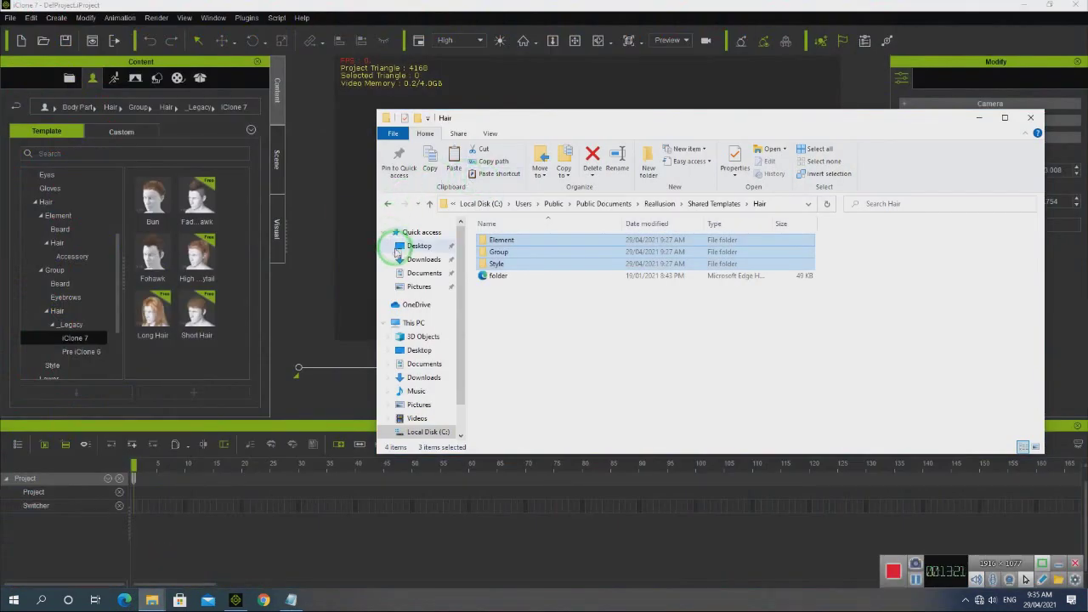
click(388, 205)
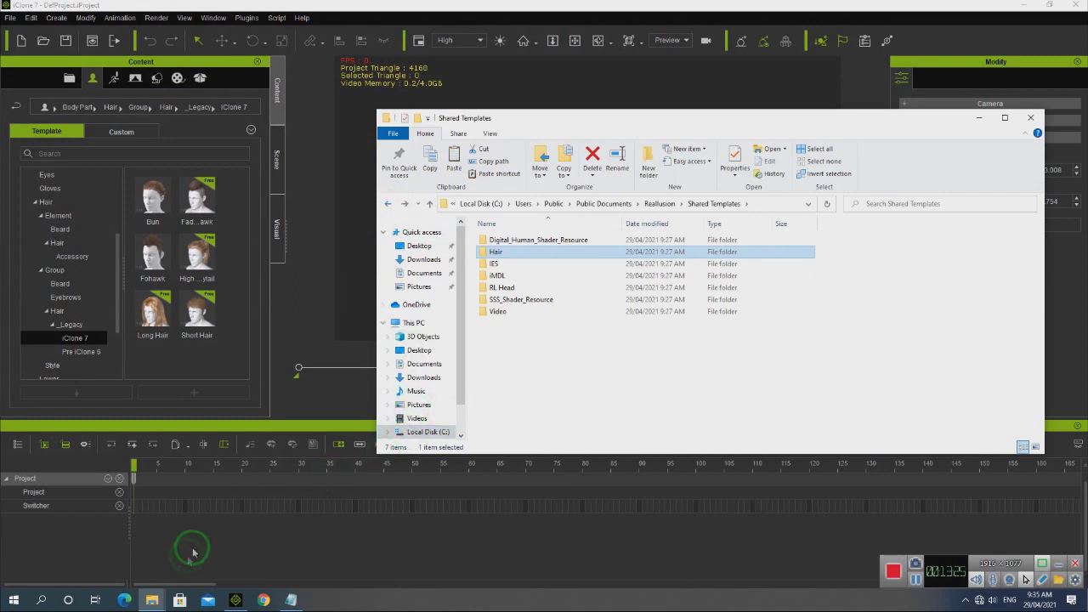
mouse_move(153, 590)
mouse_move(270, 553)
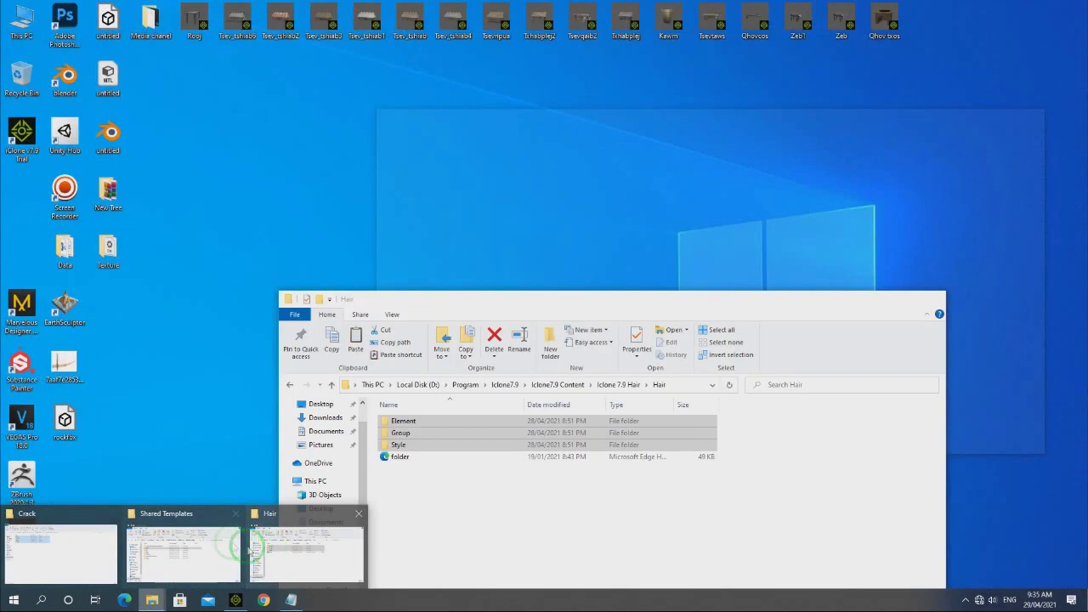
click(213, 540)
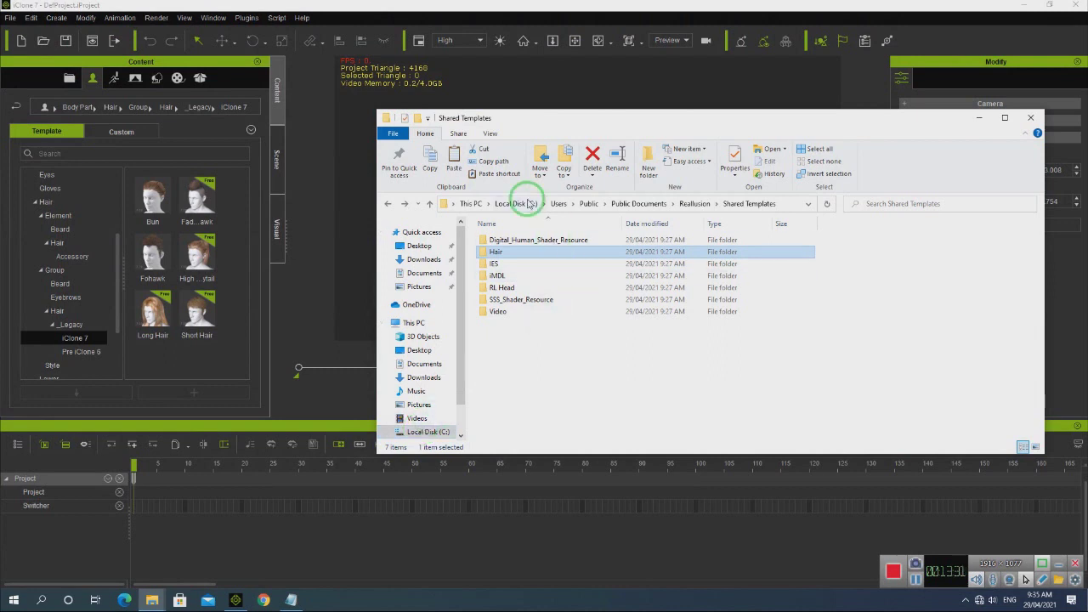
Browse to D:\Program\Iclone in the same File Explorer window and select the iClone_7_Resource_Pack application
click(421, 432)
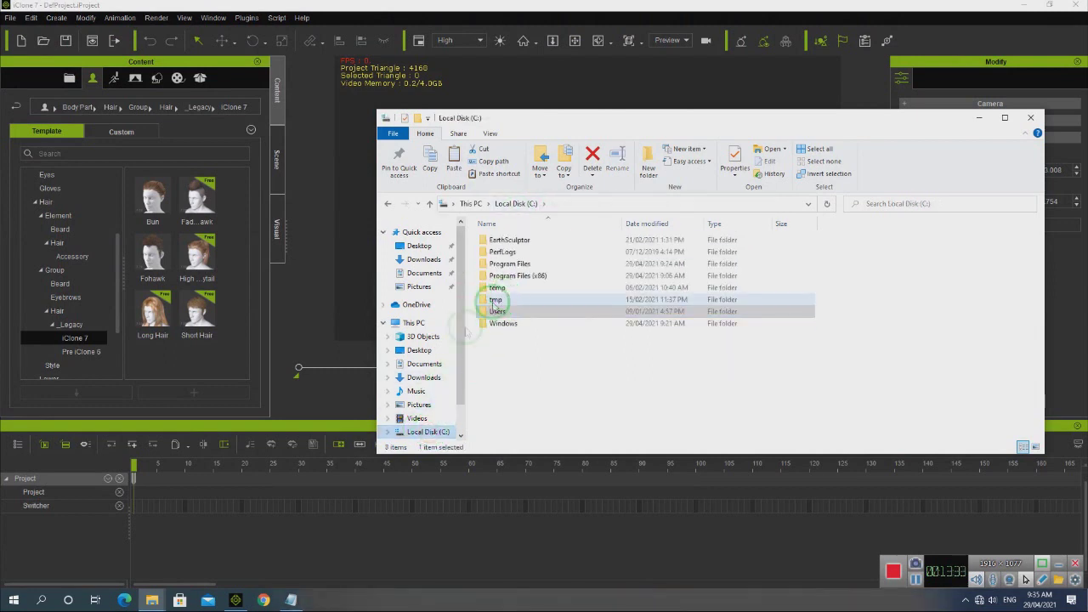
scroll(399, 383, down, 1)
click(420, 409)
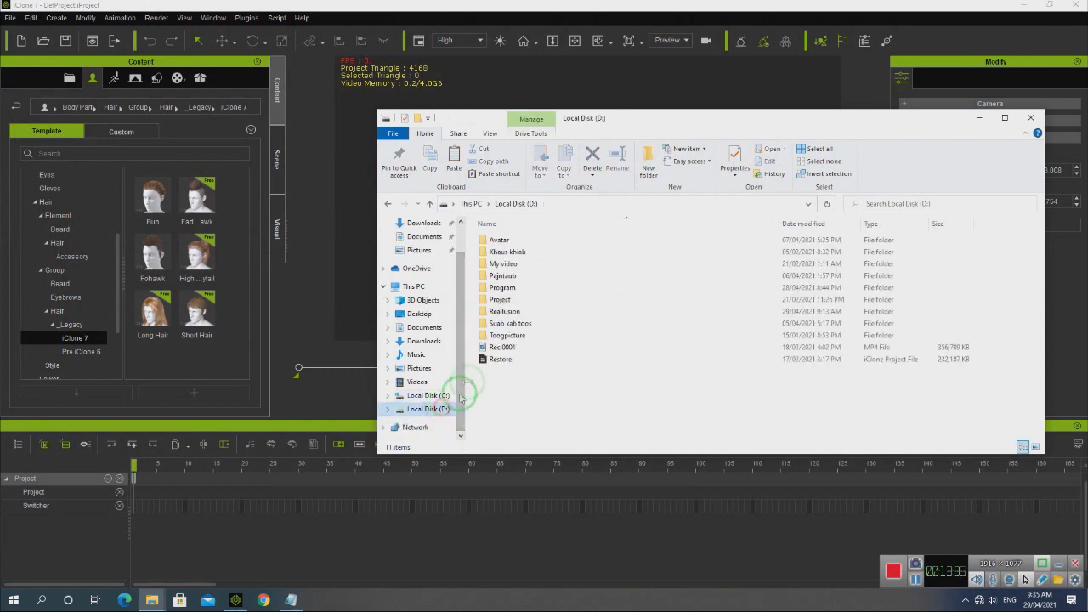
double_click(502, 287)
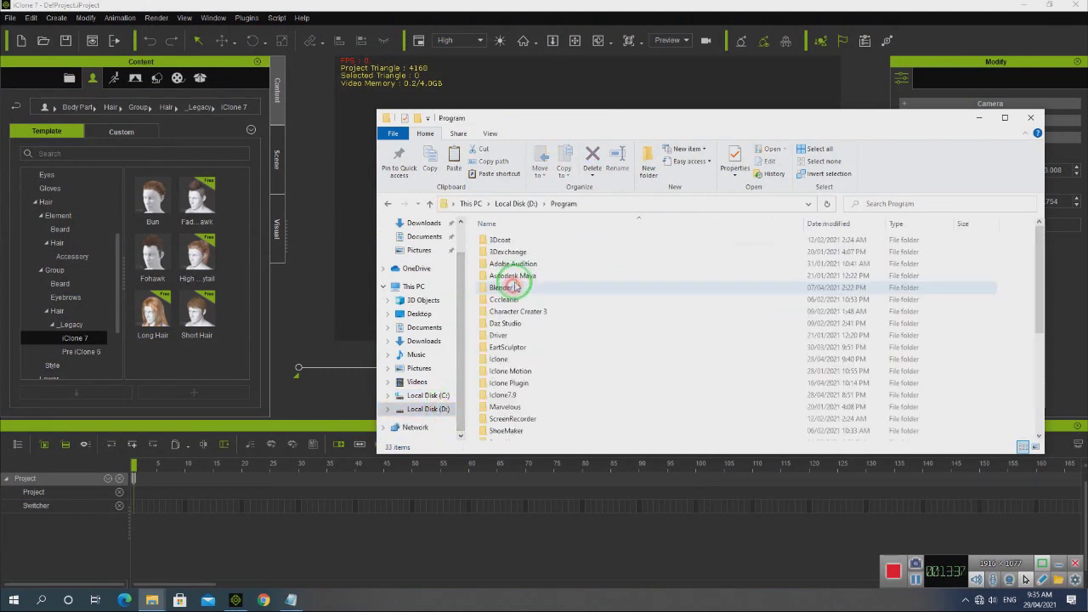
click(519, 396)
double_click(519, 396)
click(518, 265)
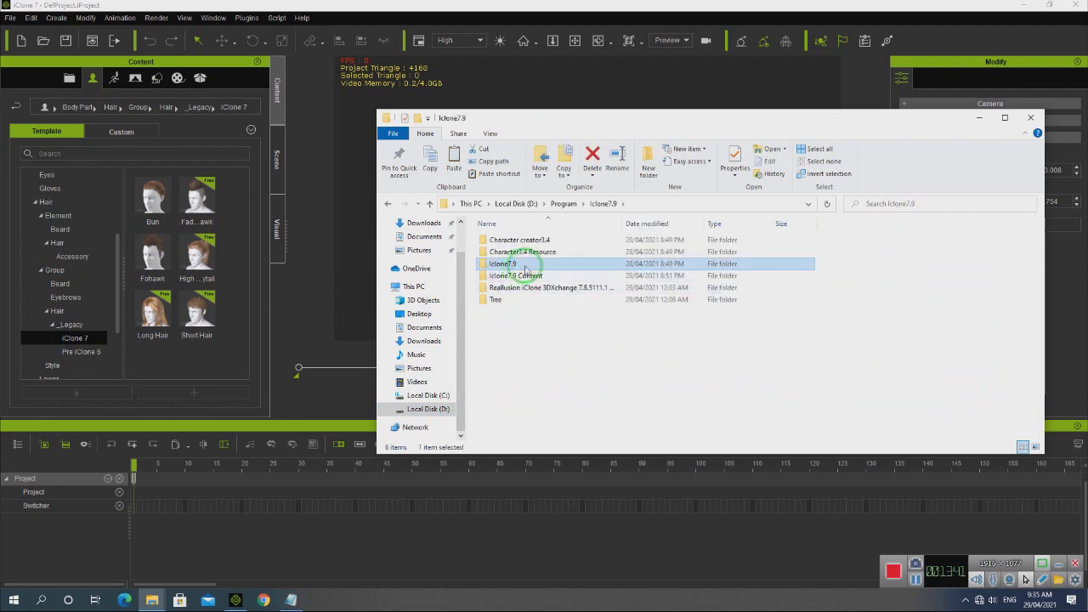
click(402, 205)
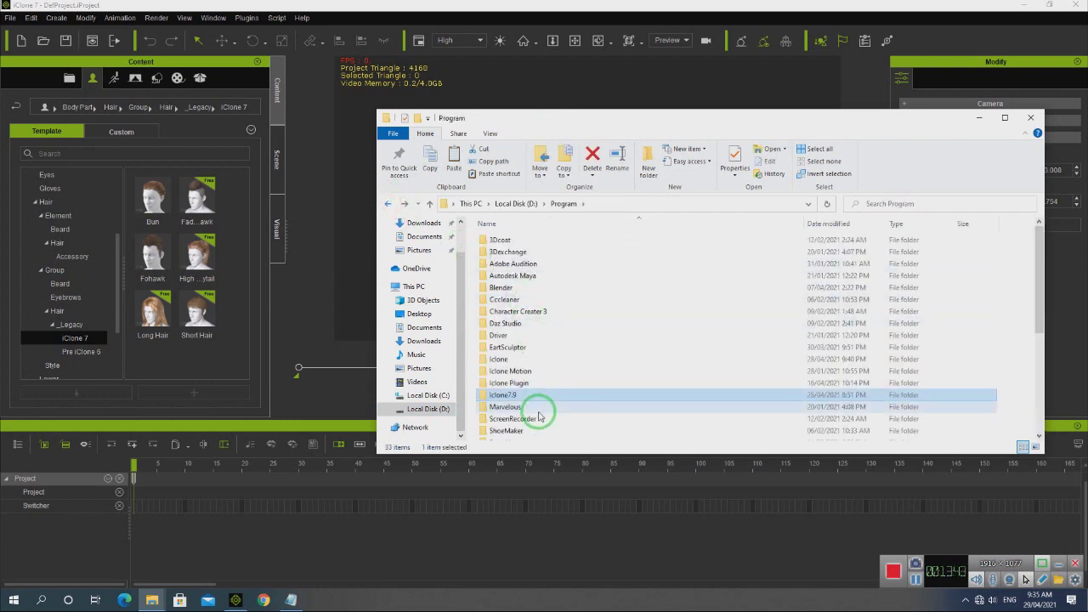
double_click(508, 362)
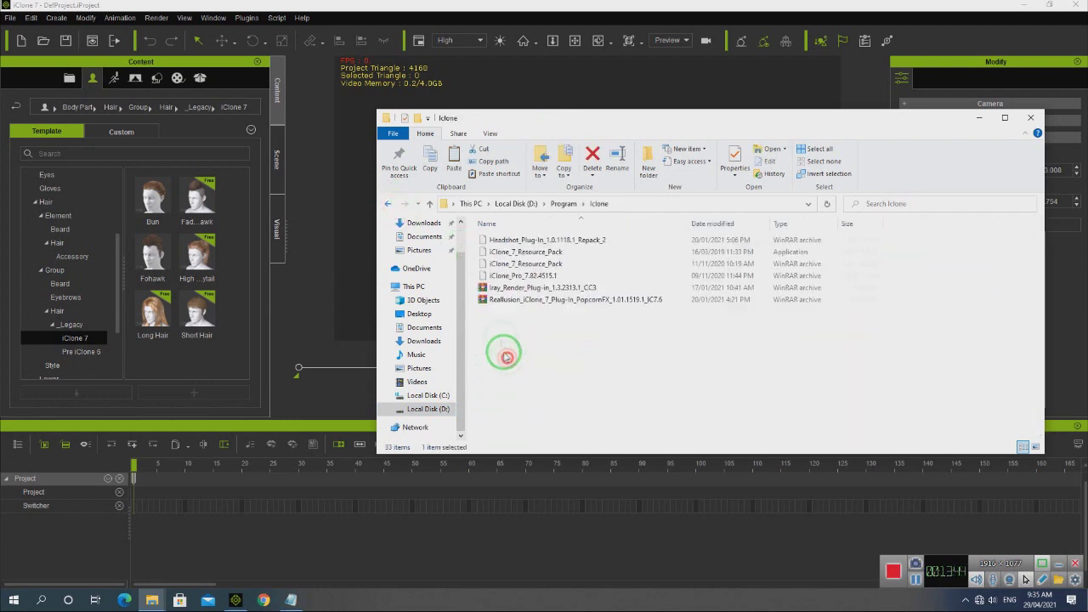
click(532, 253)
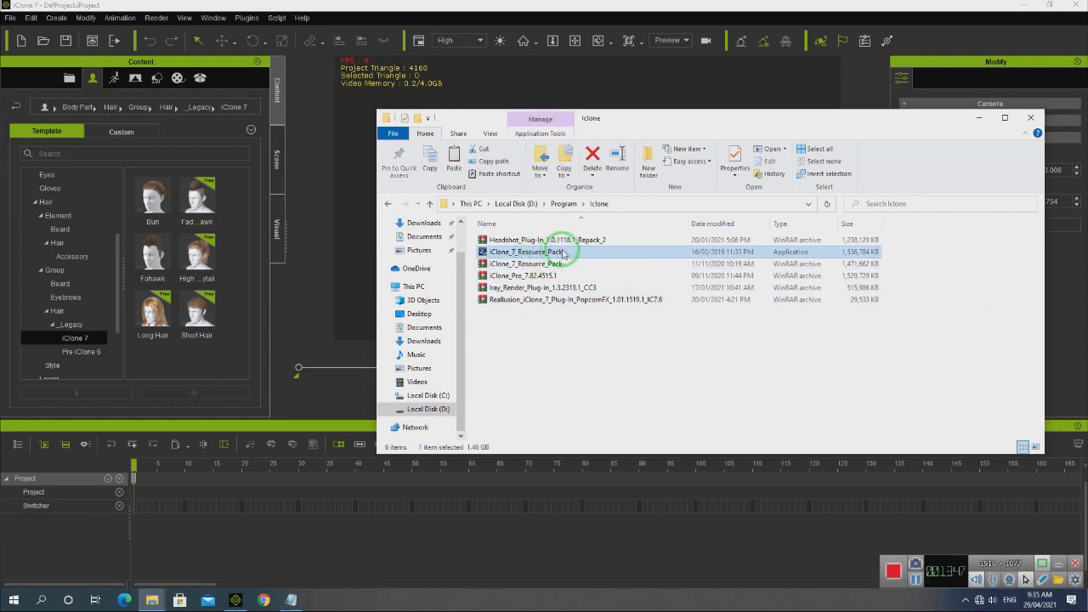
Switch to Notepad, add the line "siv lub content 7 xwb los tau" below the existing note, and minimize the window
click(289, 600)
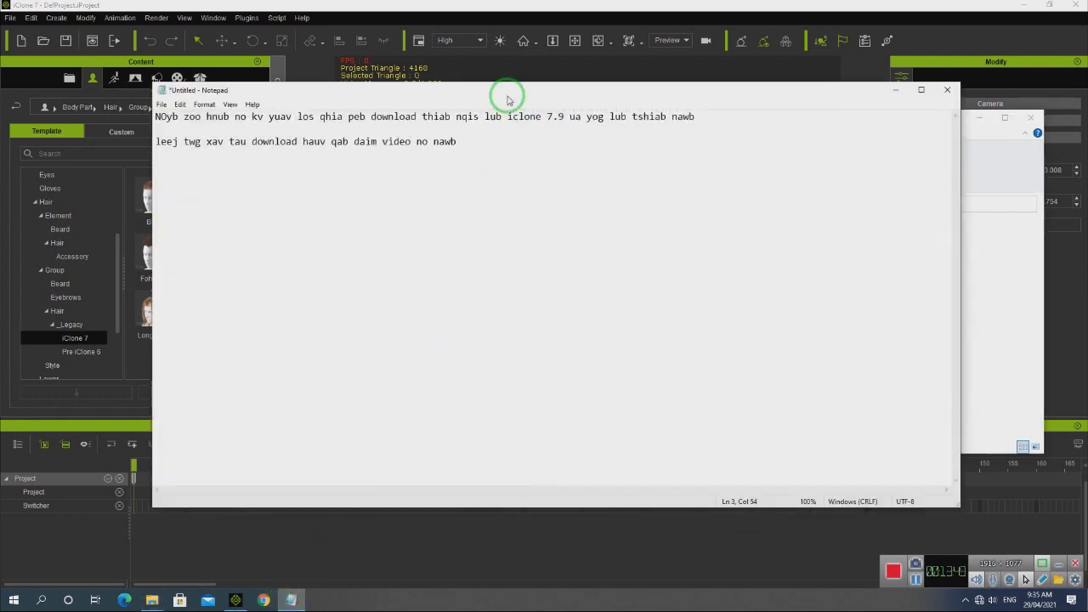
drag(504, 93, 546, 264)
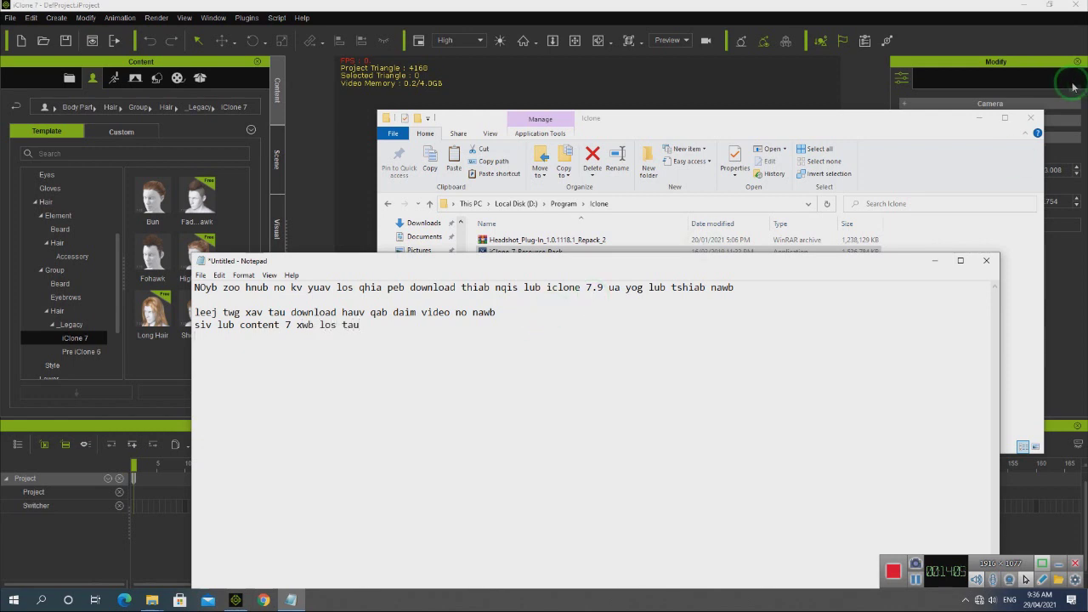
click(934, 260)
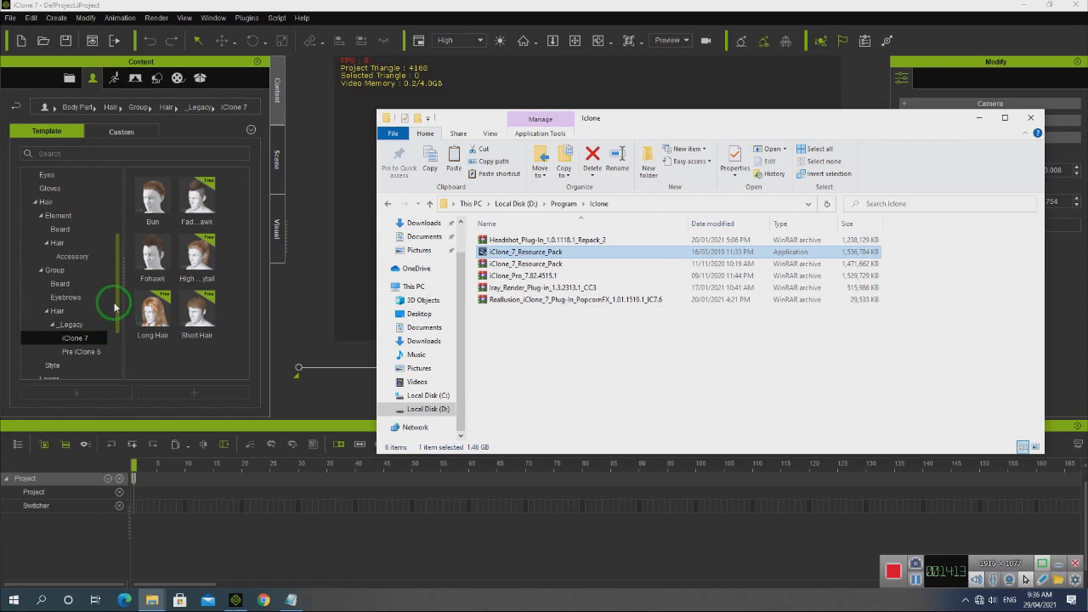
Return to iClone, collapse the Body Part templates, and check the Head and Avatar templates
drag(119, 309, 115, 223)
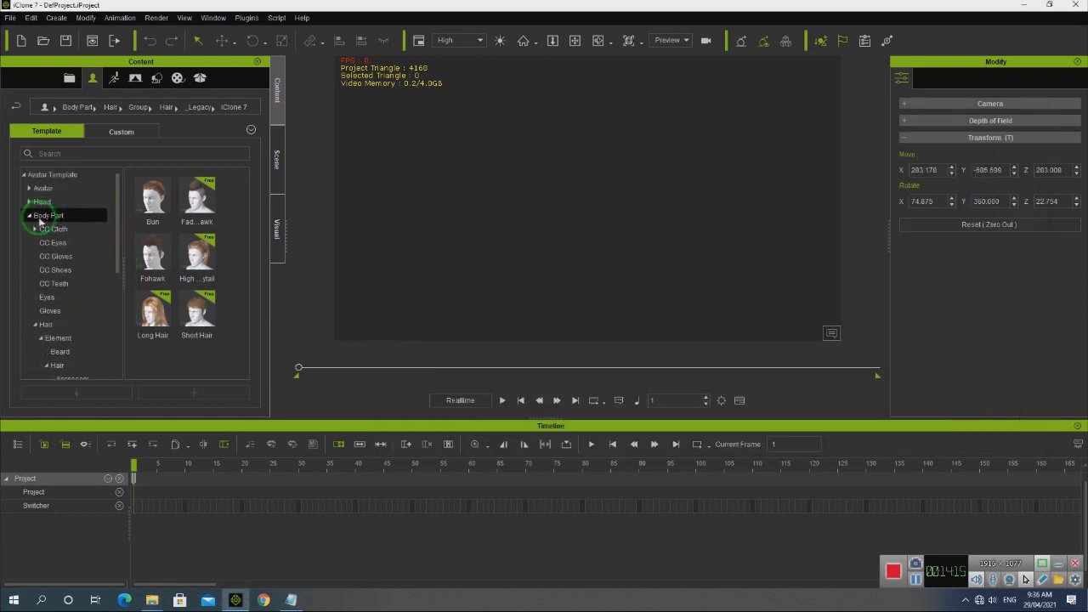
click(32, 217)
click(30, 202)
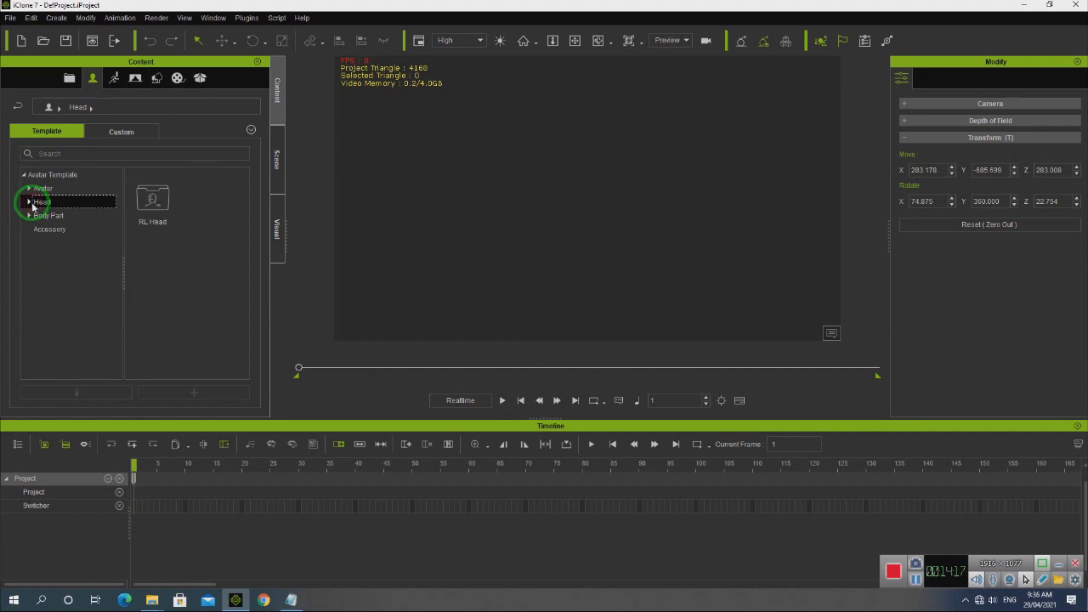
click(28, 188)
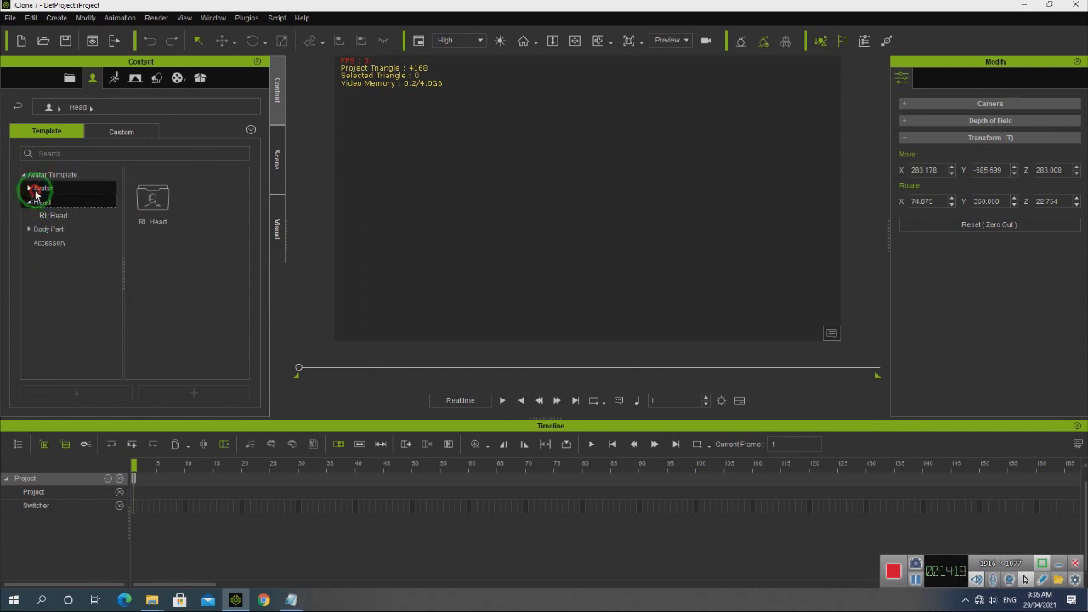
scroll(177, 294, down, 3)
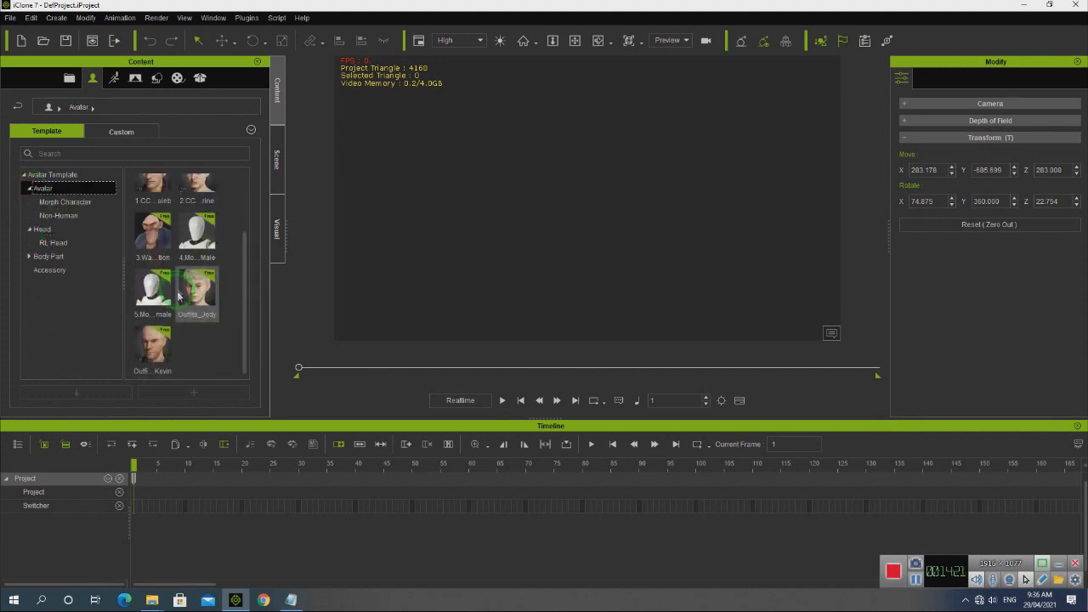
Check the Body Part templates, including Mouth, Shoes, Skin, Upper and the Hair folder's Style items
click(28, 257)
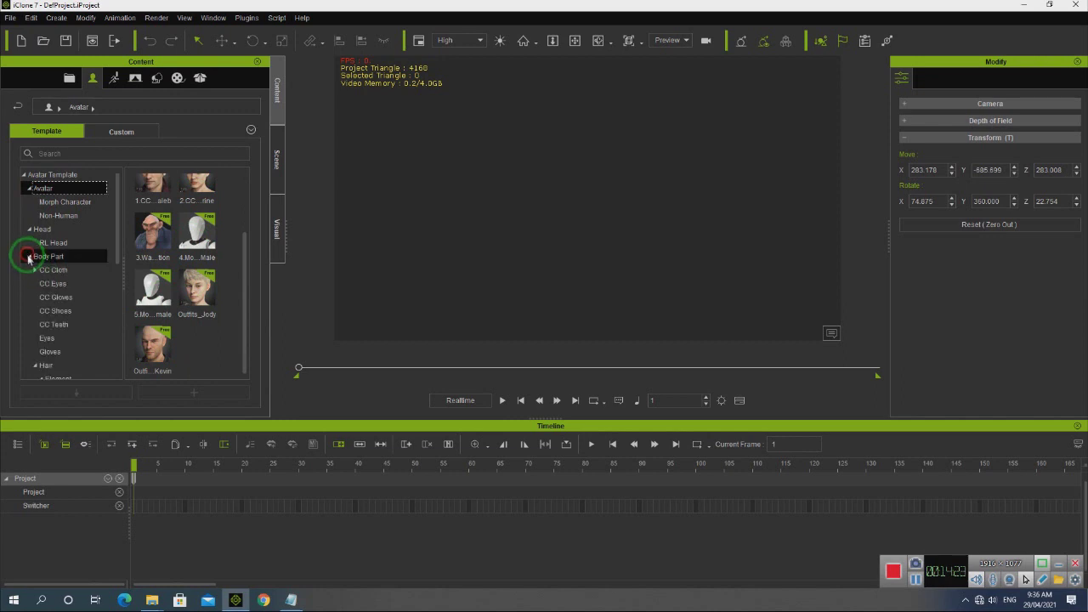
scroll(75, 346, down, 3)
click(75, 338)
scroll(73, 344, down, 3)
click(53, 311)
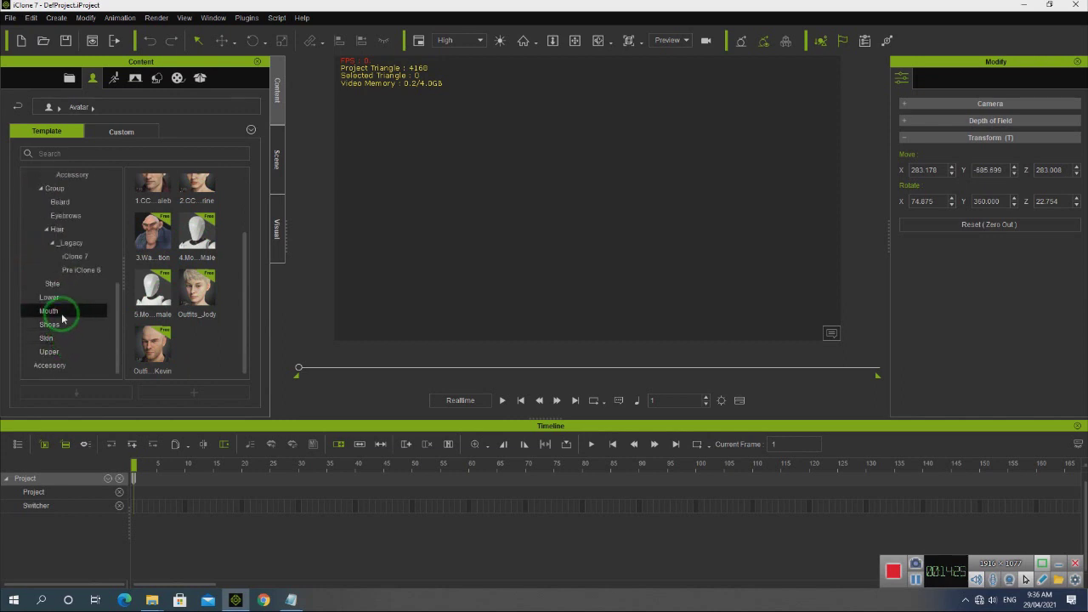
click(58, 328)
click(53, 338)
click(52, 351)
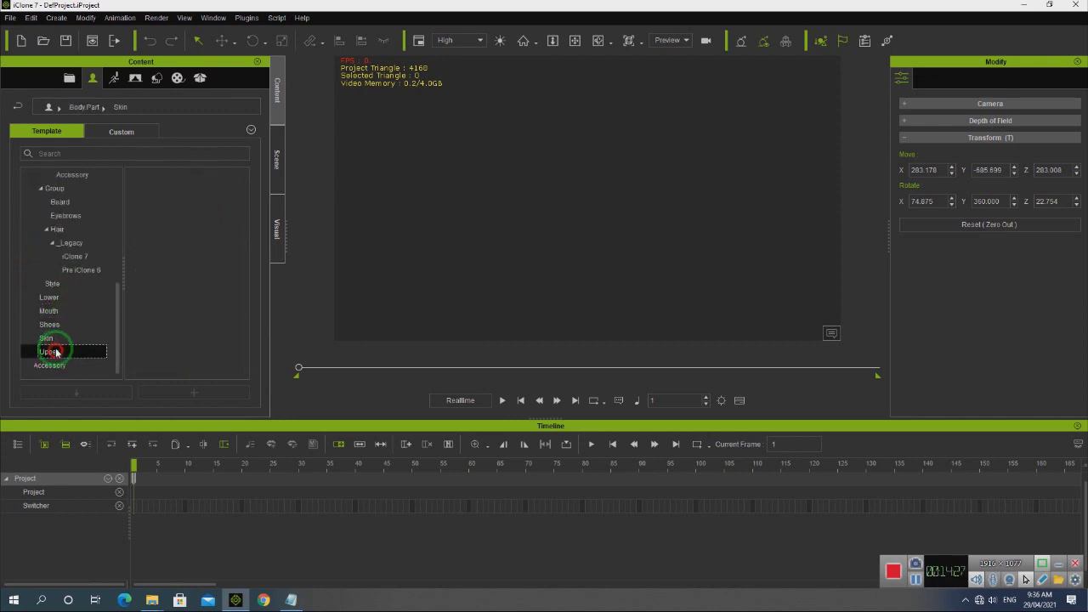
click(58, 287)
click(193, 205)
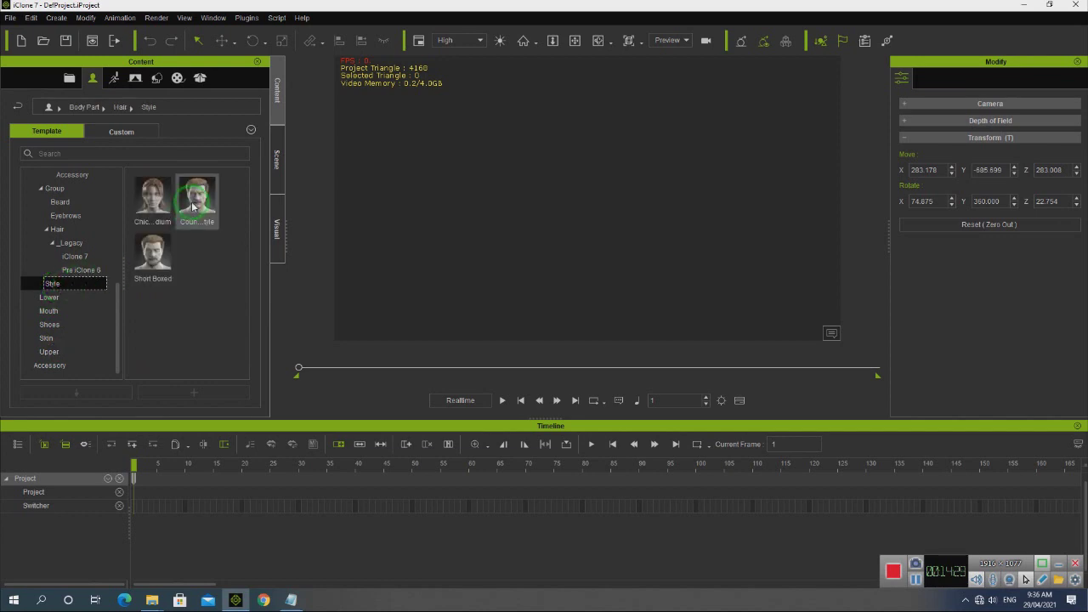
scroll(72, 250, up, 3)
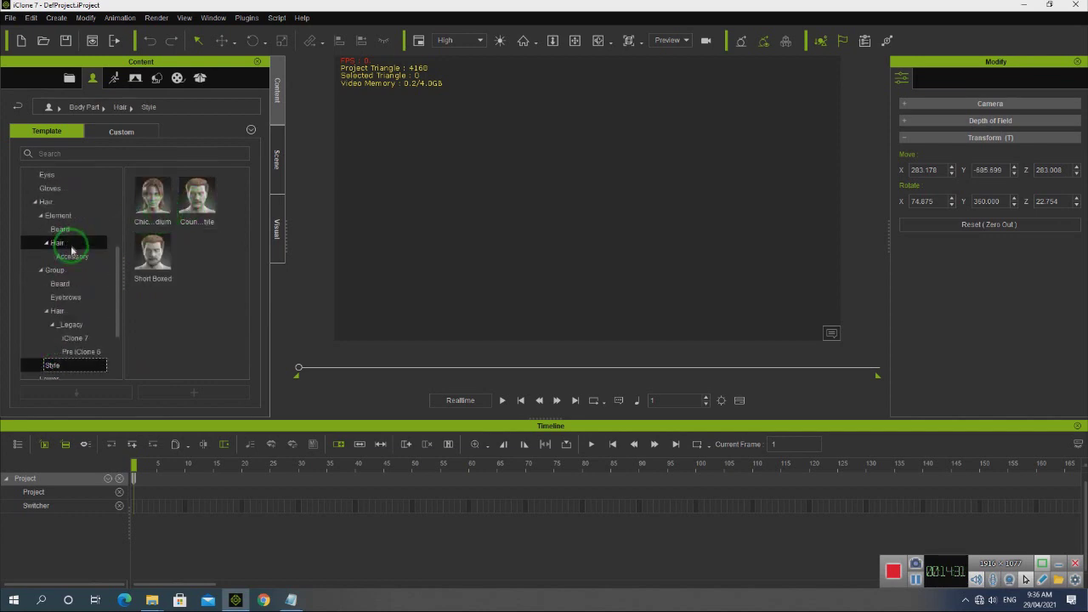
Add the first Avatar template, CC3+_Caleb, to the scene and frame the view on the character's head
scroll(71, 255, up, 2)
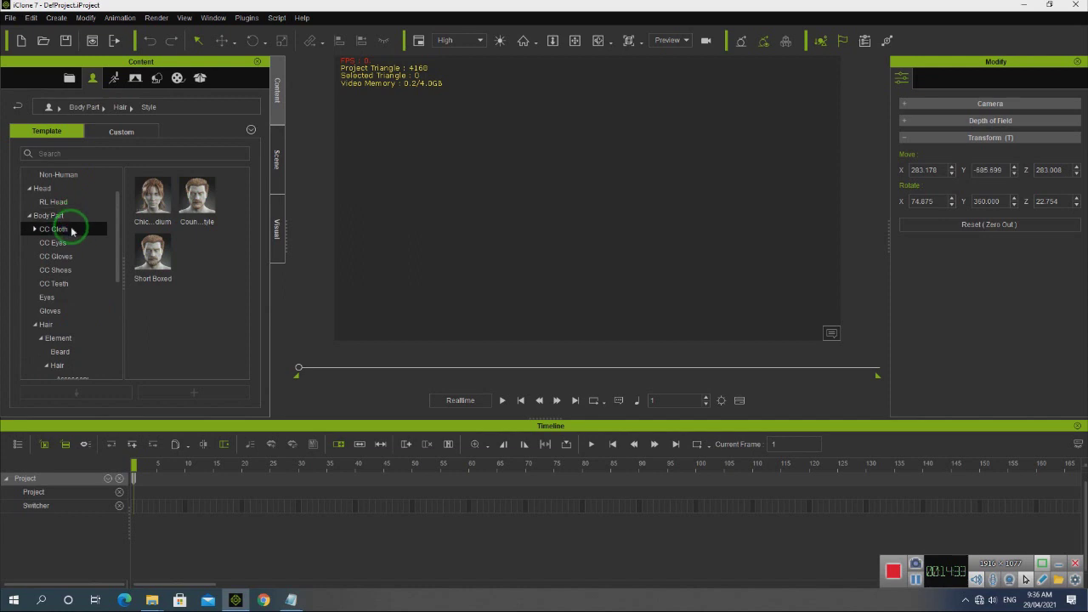
scroll(72, 222, up, 2)
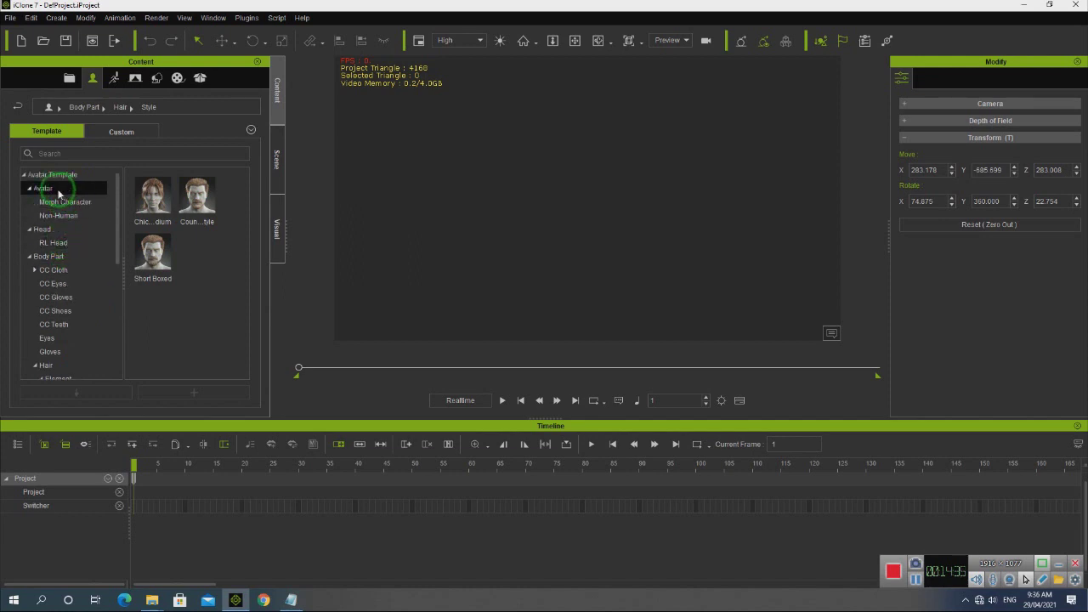
click(57, 193)
click(148, 252)
drag(148, 252, 408, 259)
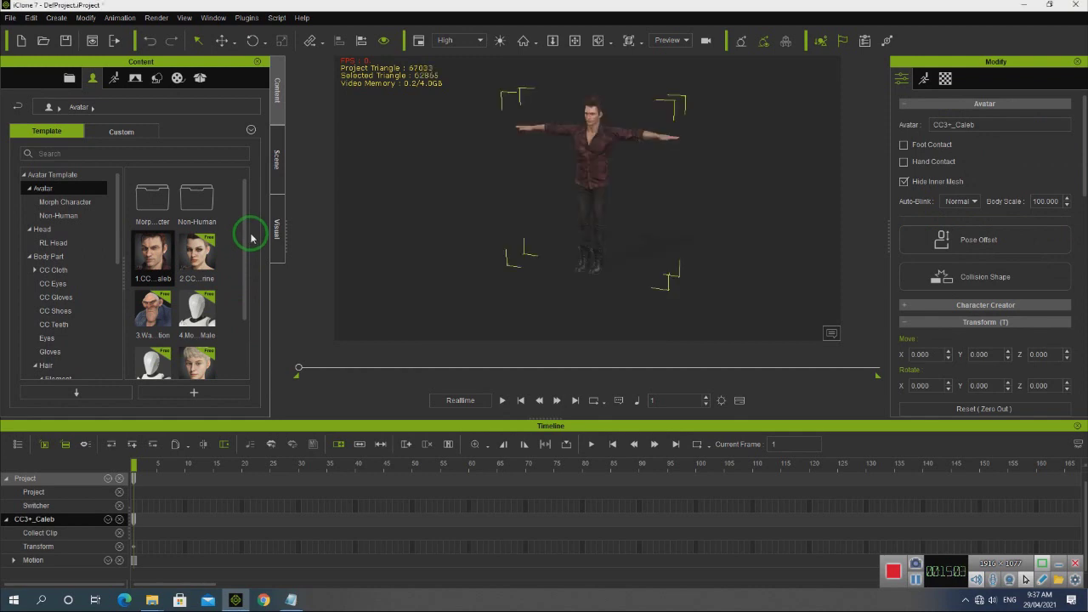
click(574, 40)
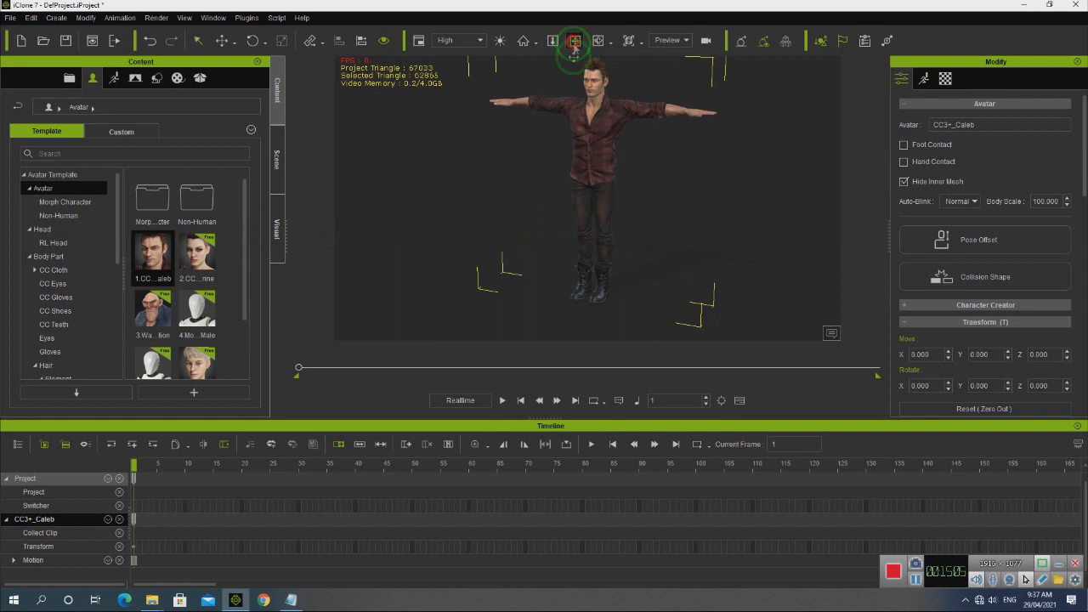
drag(589, 160, 371, 260)
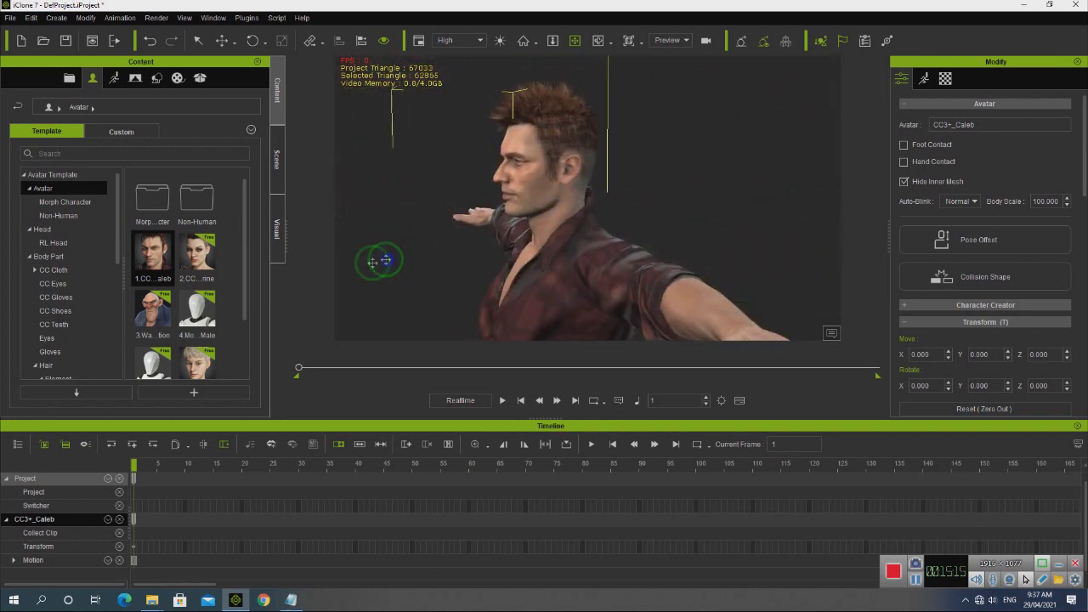
Check the Hair templates, including Element Hair, its Accessory items and the Legacy iClone 7 group
scroll(64, 343, down, 2)
scroll(64, 343, down, 1)
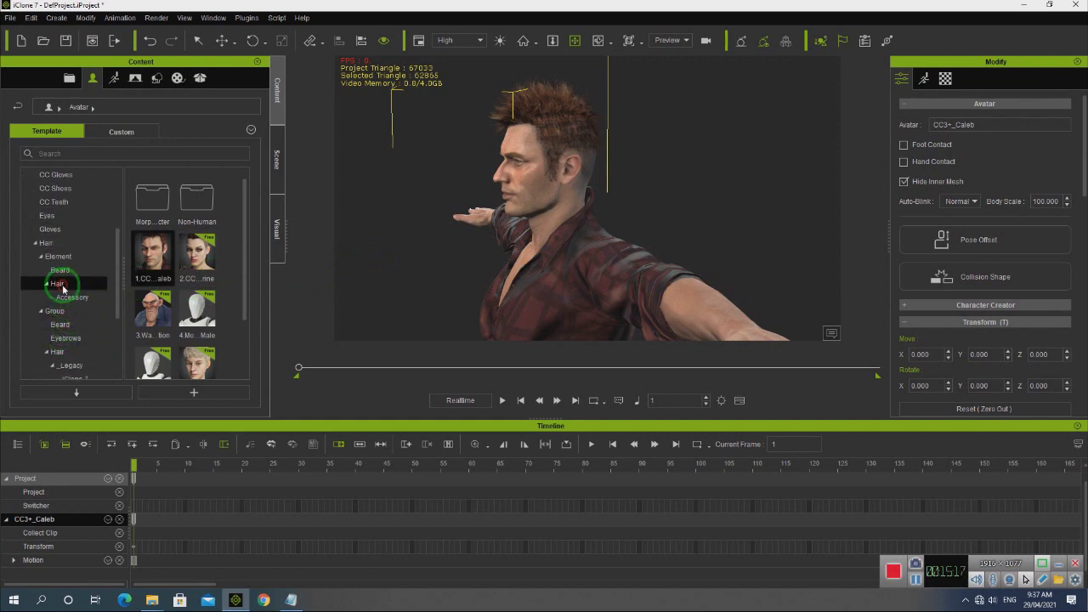
click(64, 283)
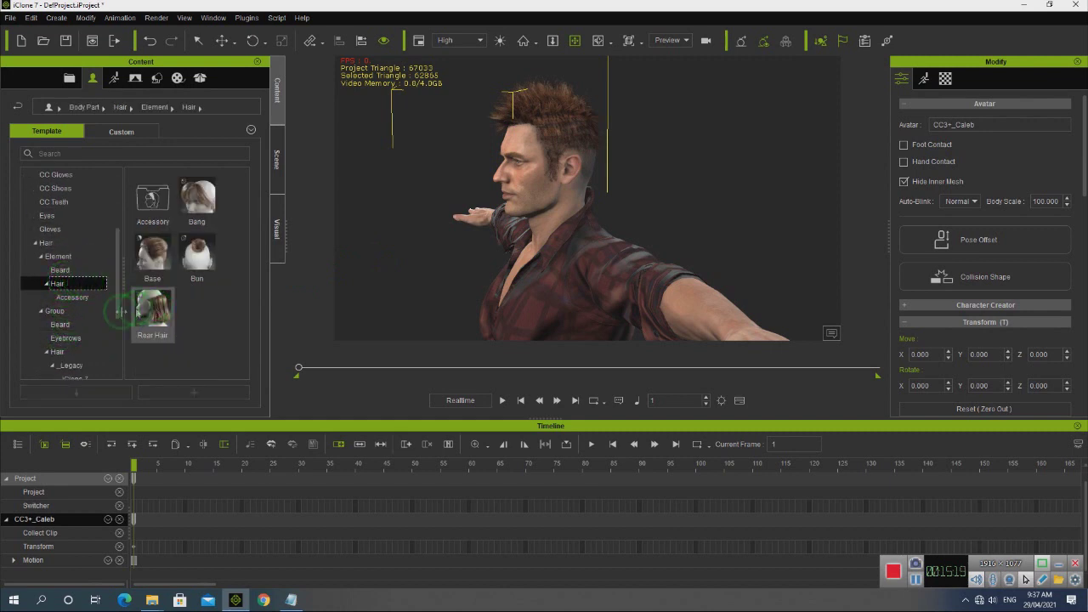
scroll(78, 317, down, 1)
click(76, 338)
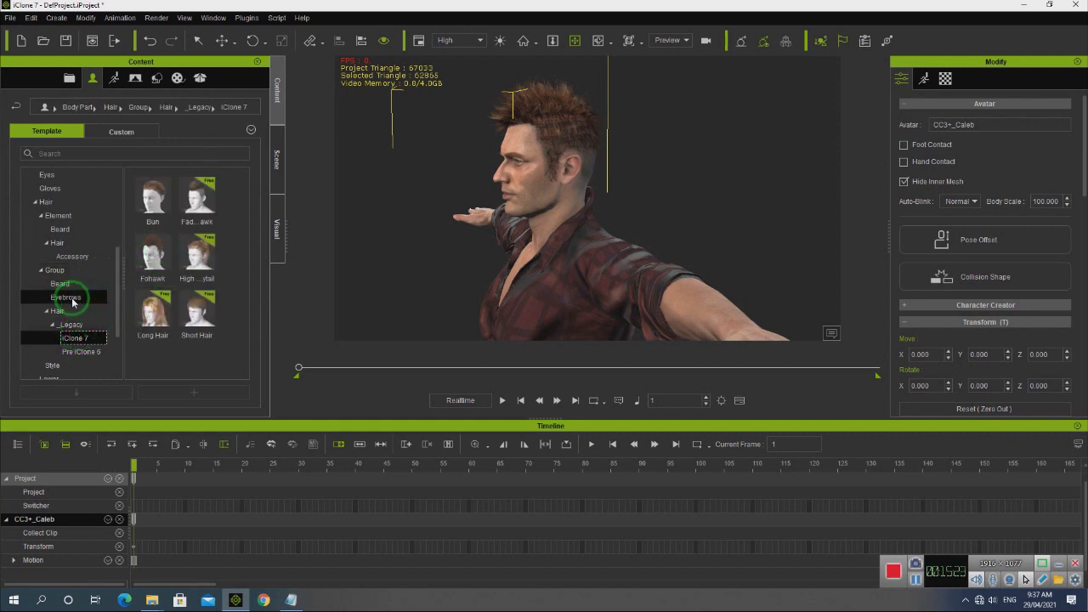
click(72, 255)
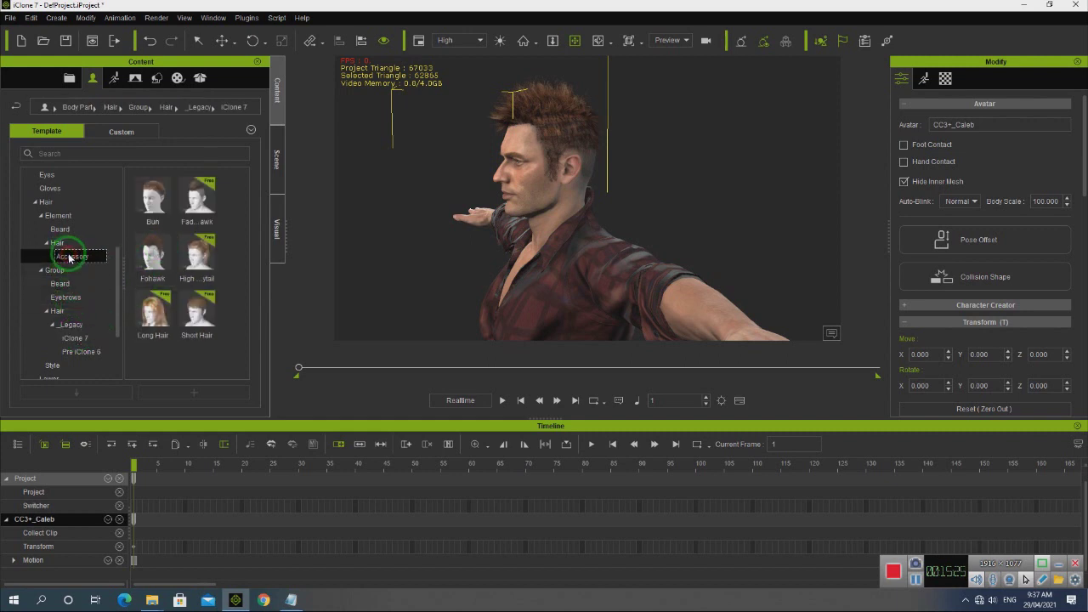
click(87, 301)
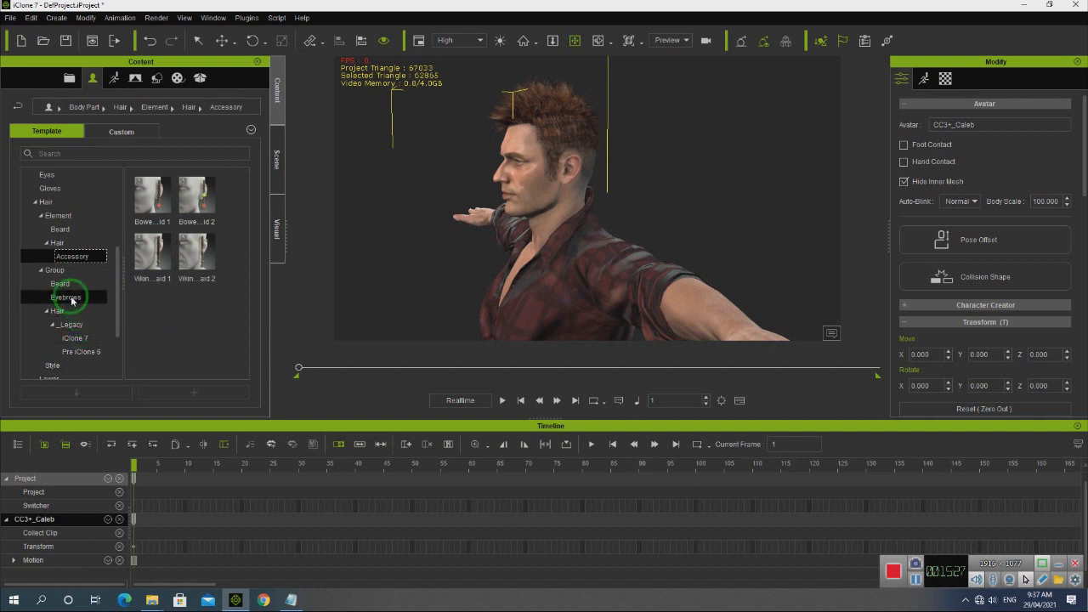
click(80, 339)
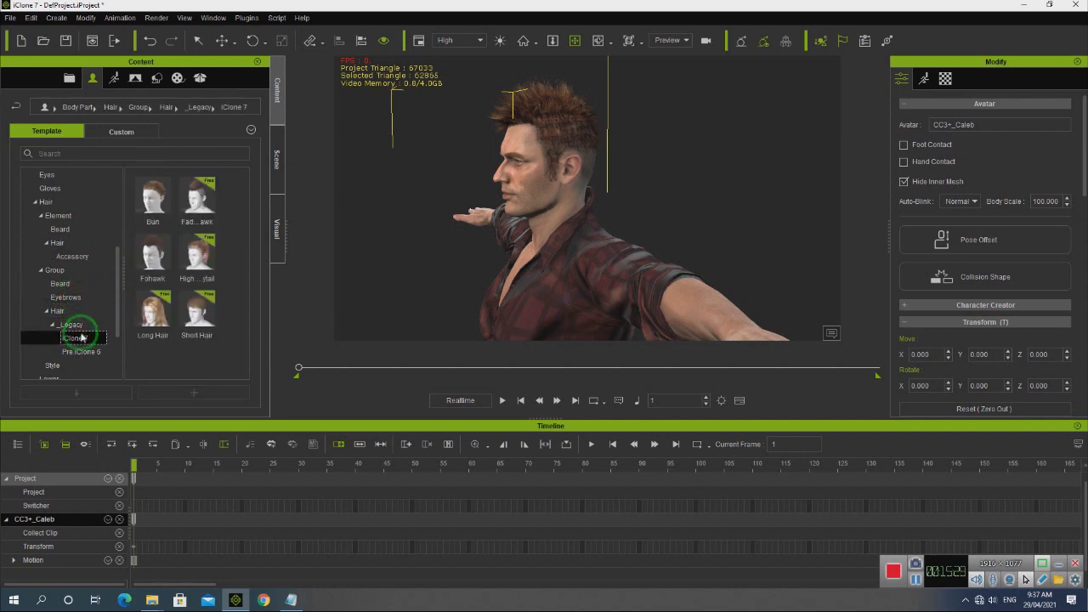
Apply the Coun...tyle template from the Hair Style folder to the avatar and view the head from several angles
scroll(81, 338, down, 2)
click(65, 284)
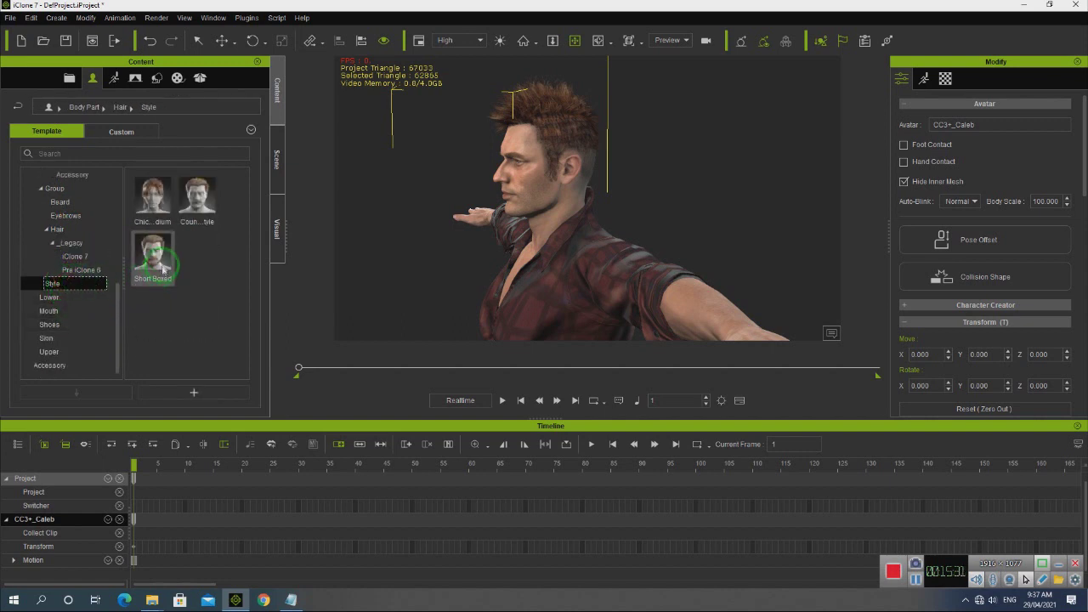
drag(196, 206, 540, 232)
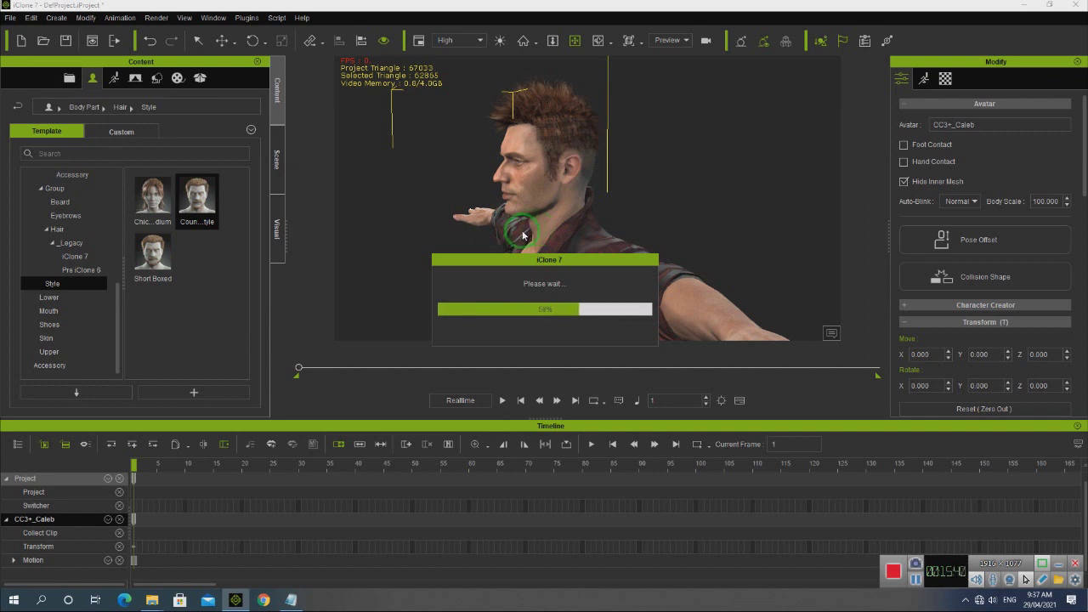
right_drag(552, 228, 708, 234)
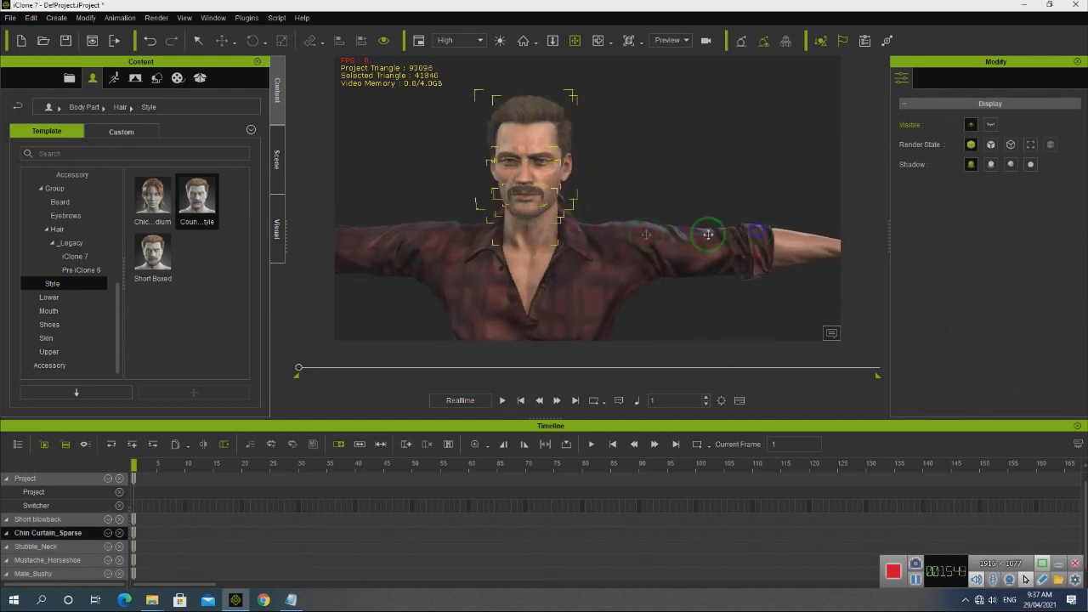
right_drag(583, 236, 621, 195)
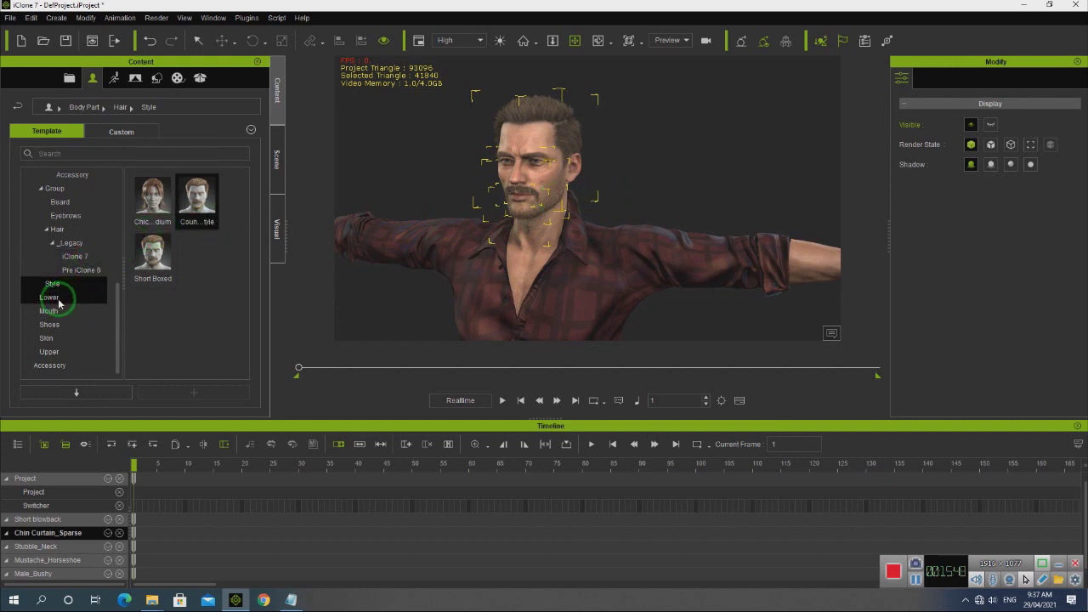
Check the Group Beard templates and open the Beard templates under Element
click(56, 202)
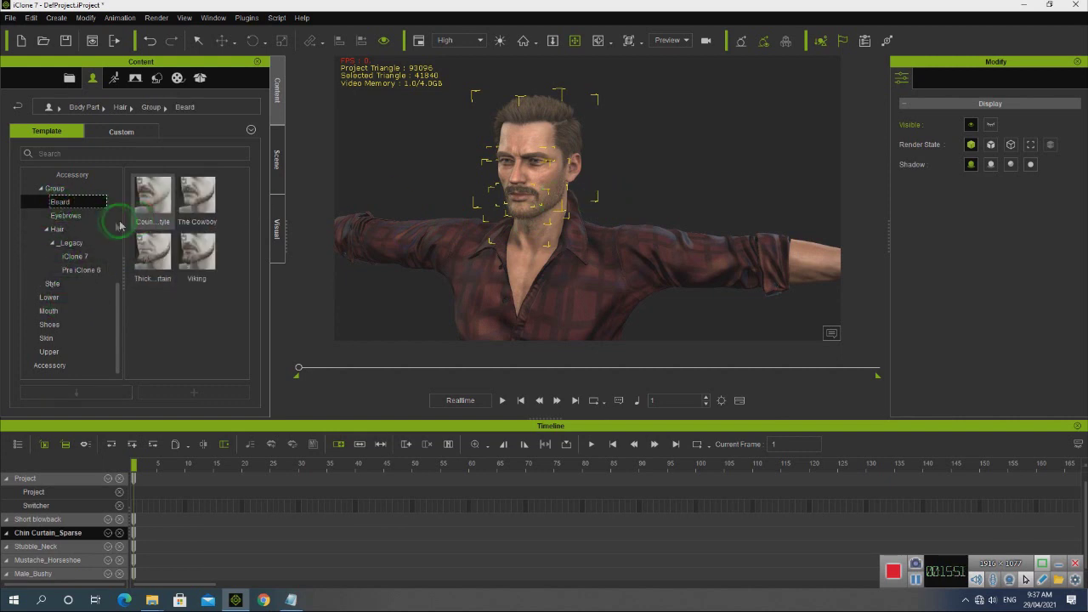
scroll(75, 247, up, 1)
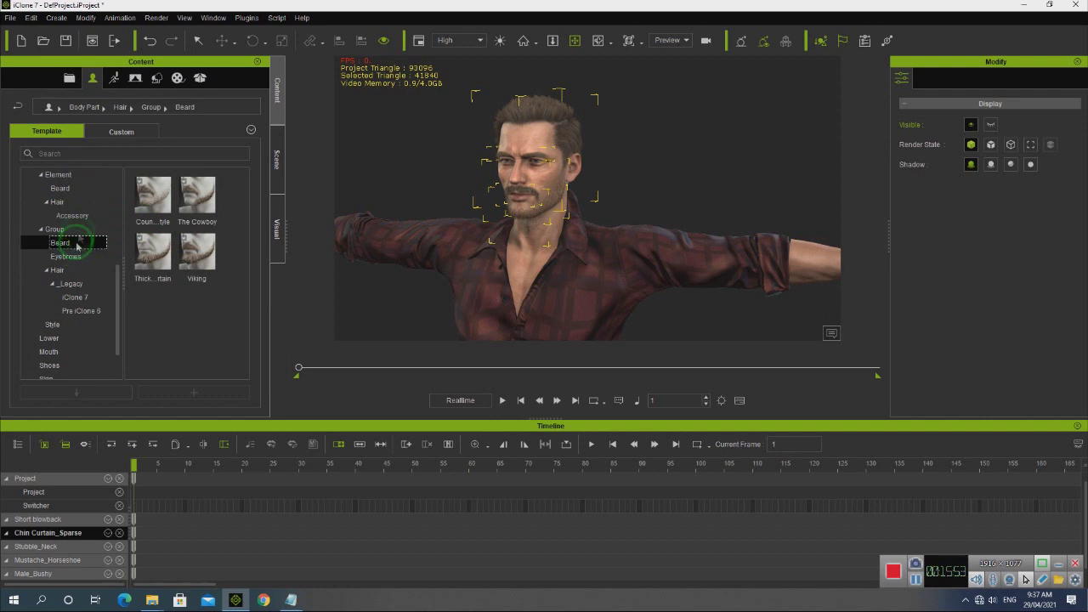
click(72, 188)
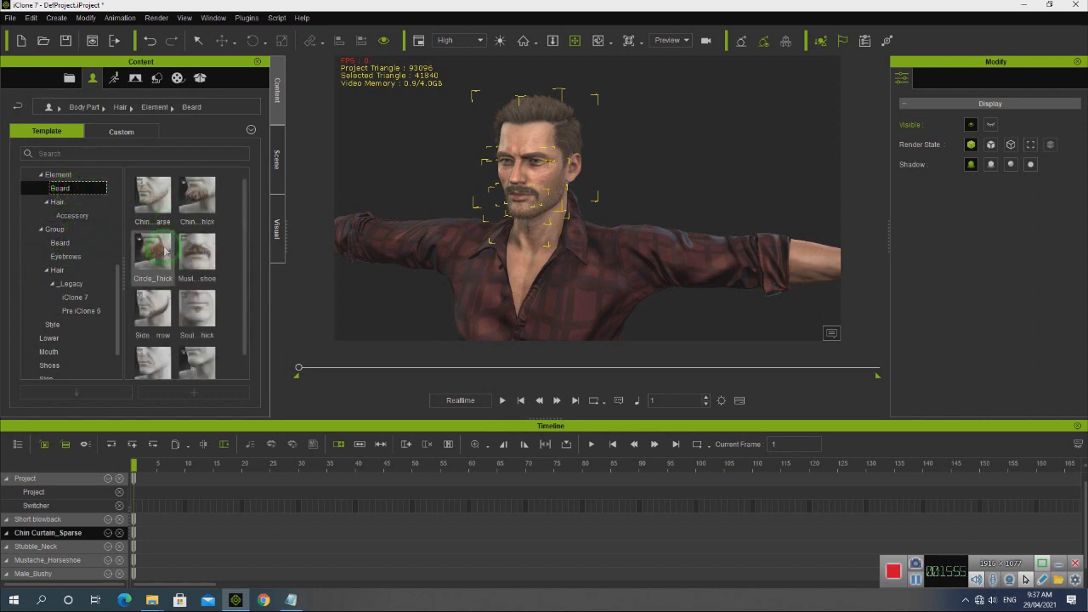
mouse_move(201, 262)
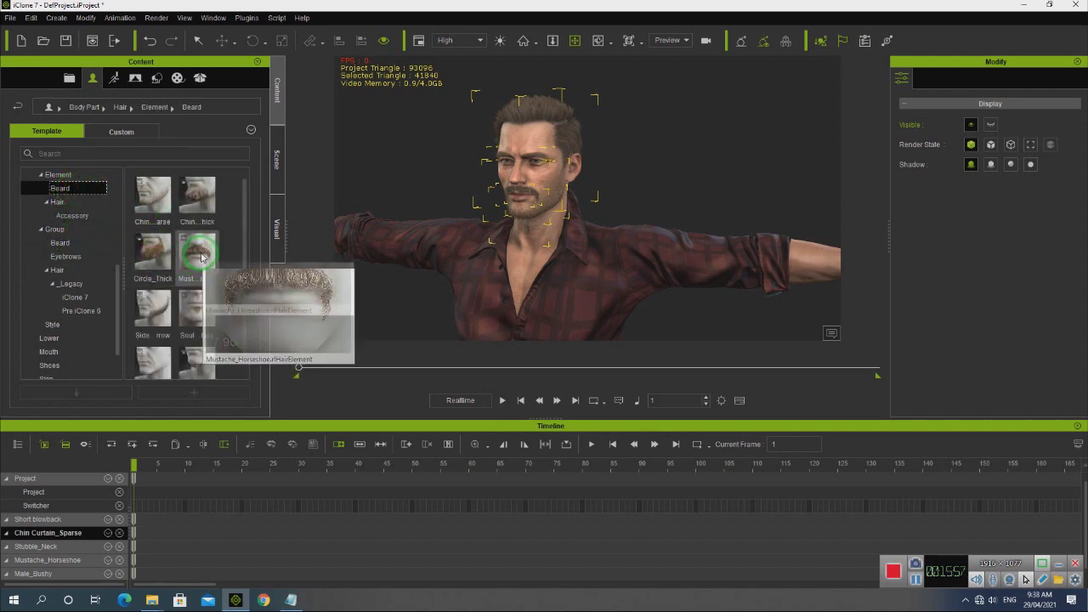
double_click(201, 256)
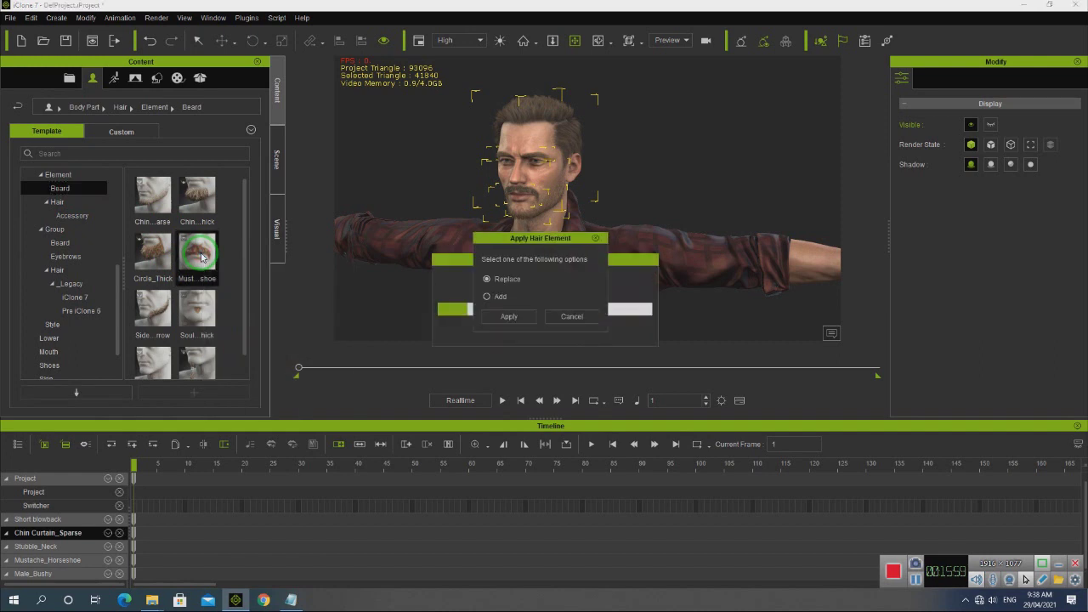
click(566, 317)
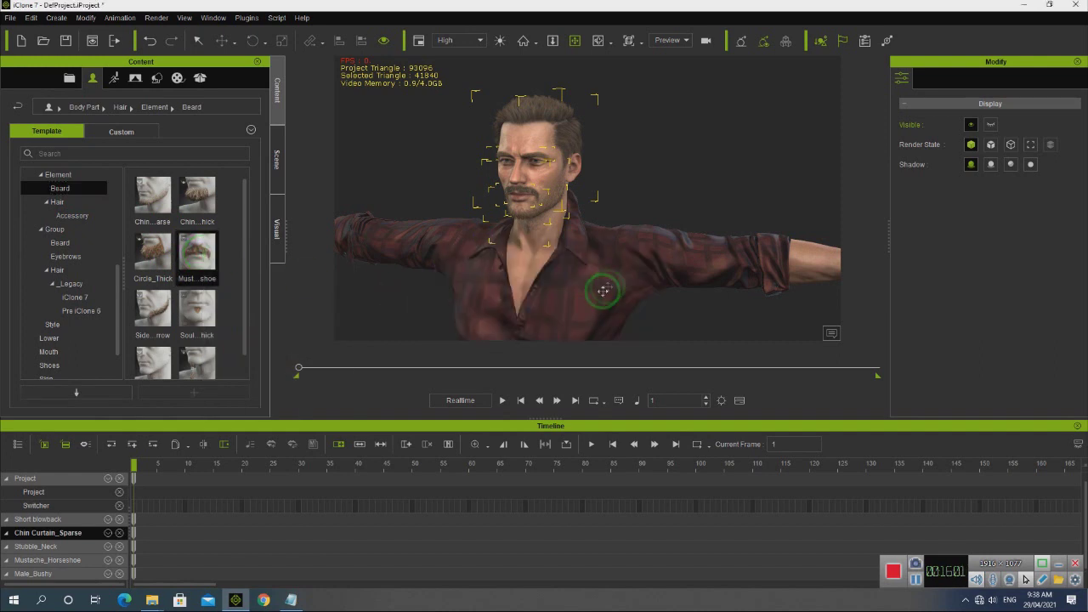
Select the avatar, apply the Mustache_Horseshoe beard element with the Replace option, and inspect the mustache up close
click(631, 271)
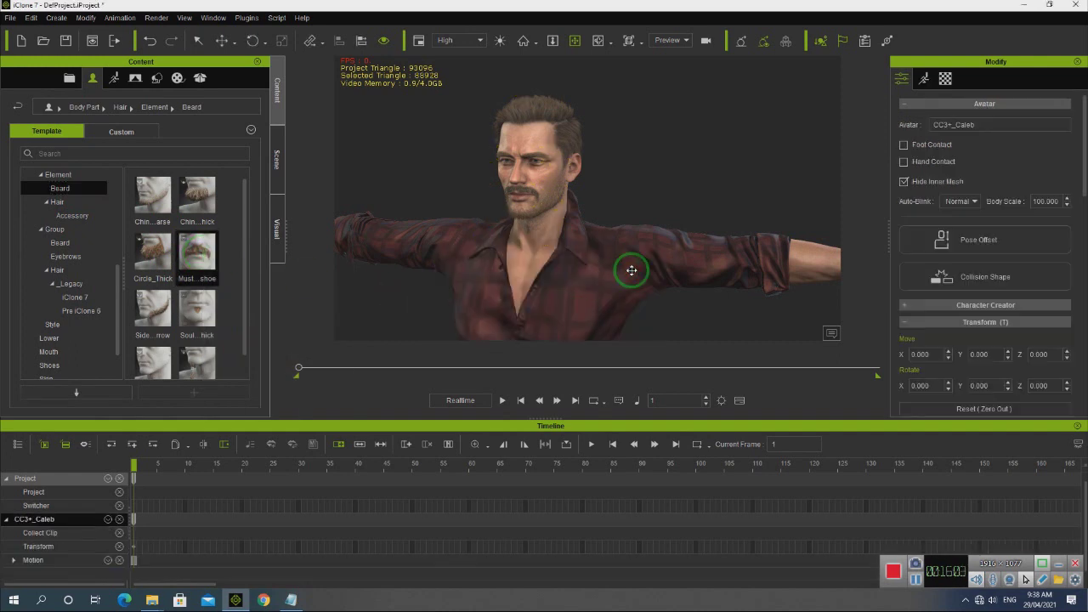
drag(201, 255, 409, 296)
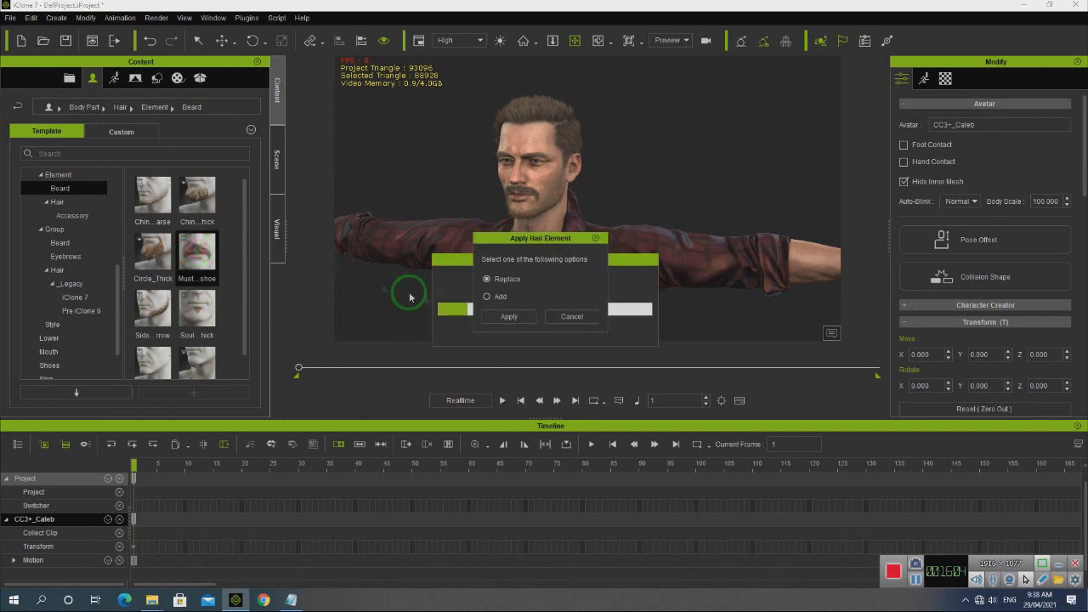
click(508, 317)
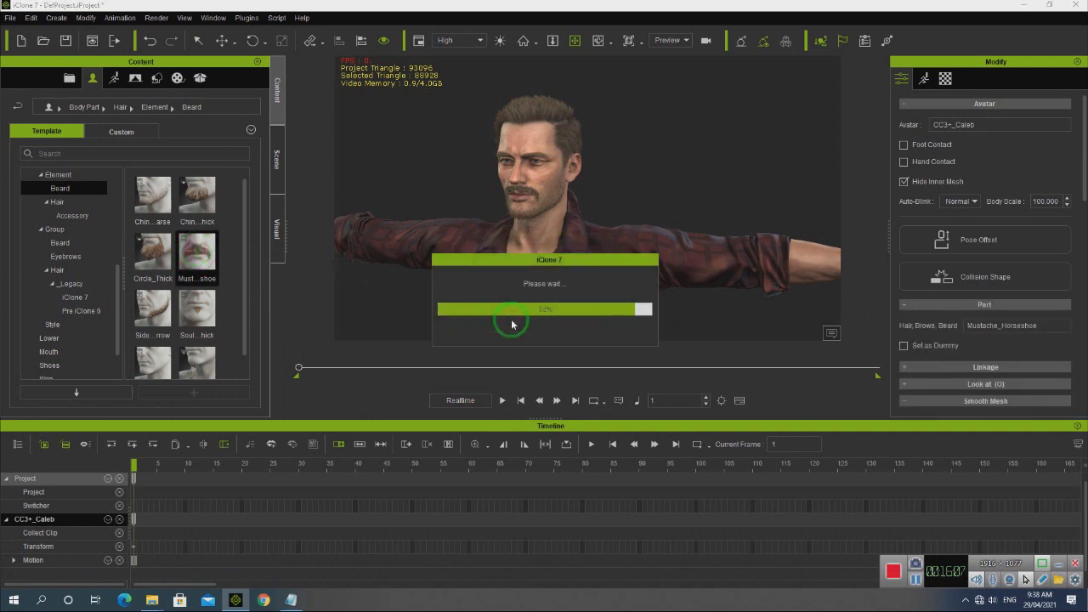
right_drag(437, 229, 729, 253)
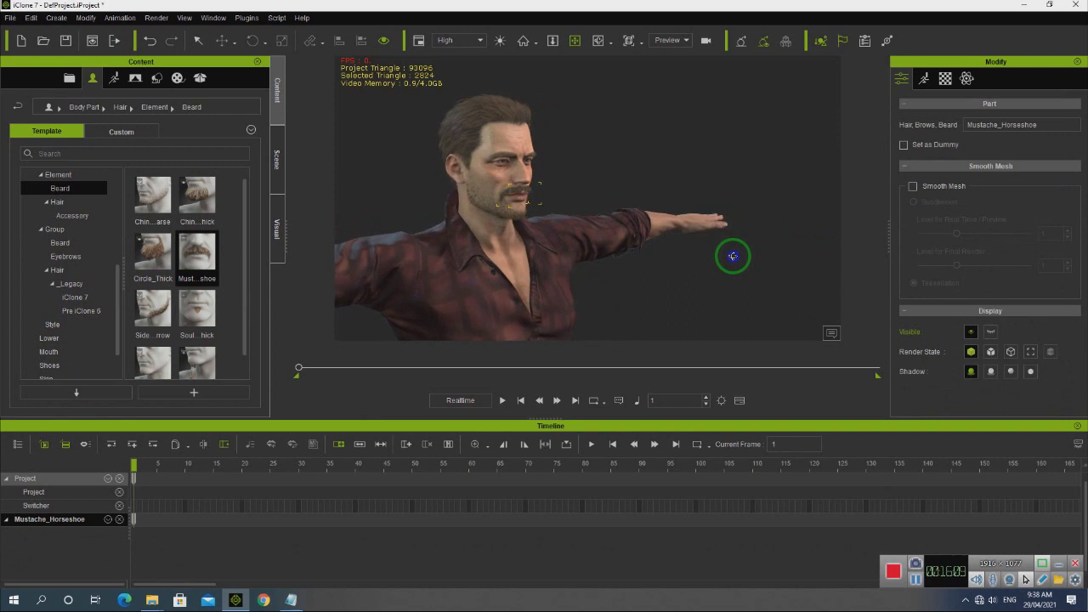
right_drag(637, 226, 476, 209)
scroll(525, 181, up, 5)
key(z)
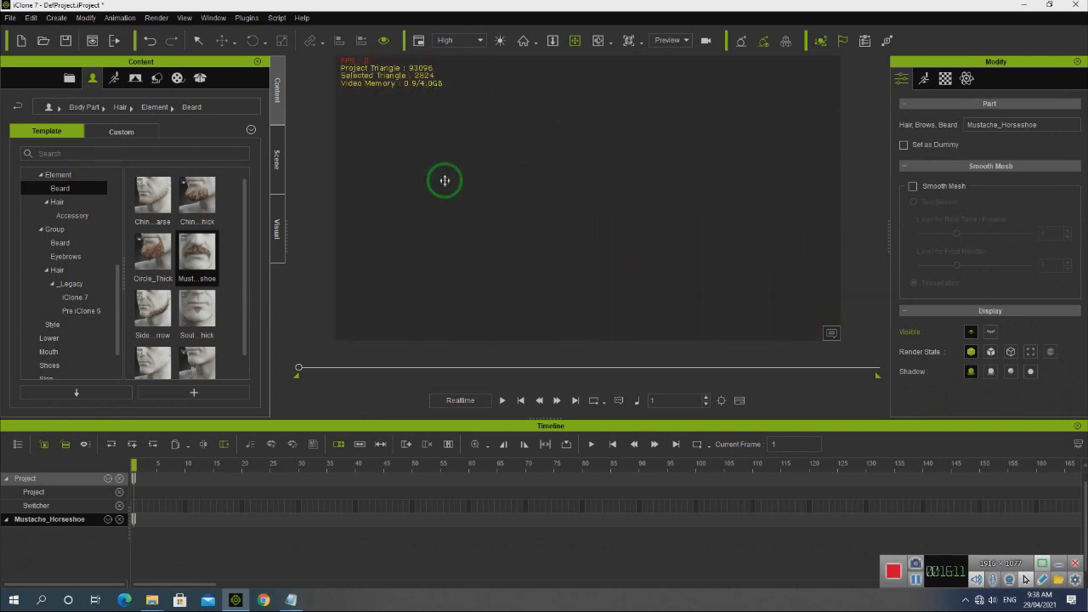
scroll(519, 189, up, 5)
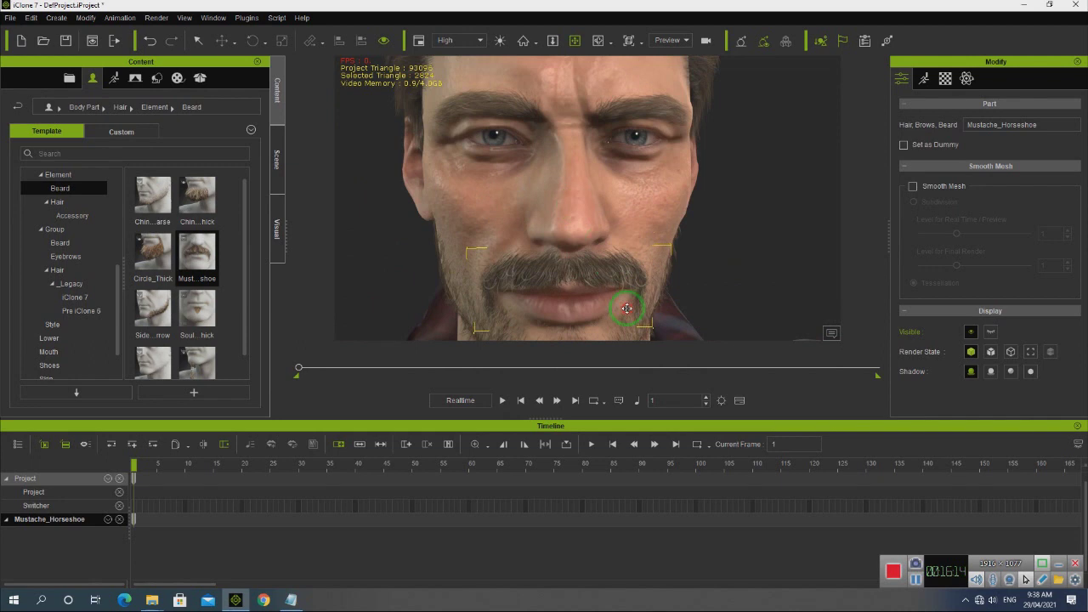
middle_drag(626, 308, 609, 232)
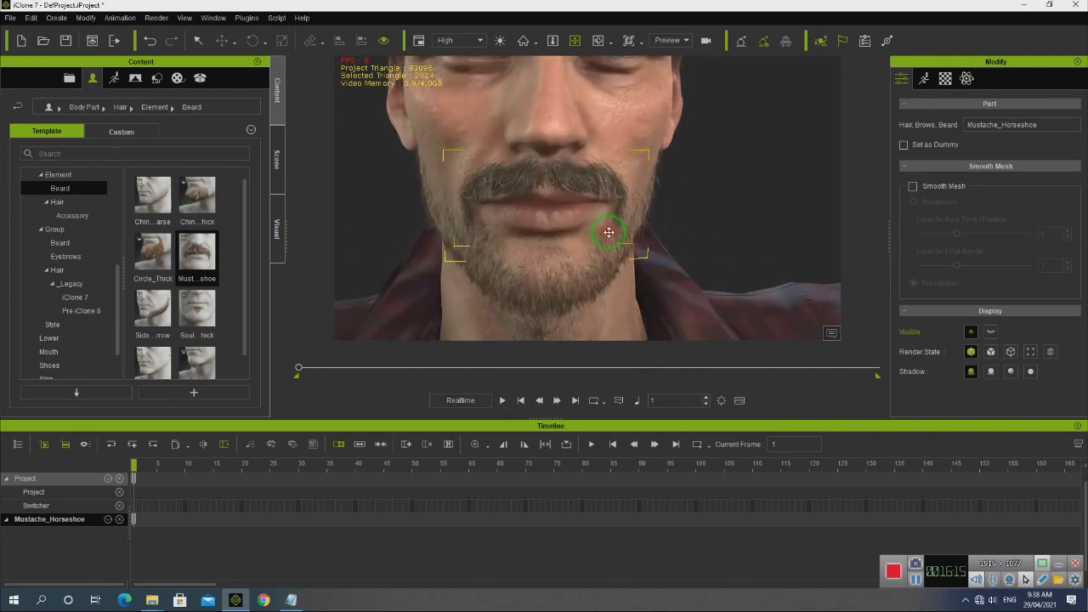
Hide the avatar's Stubble_Neck and Chin Curtain_Sparse parts in the scene list
click(276, 156)
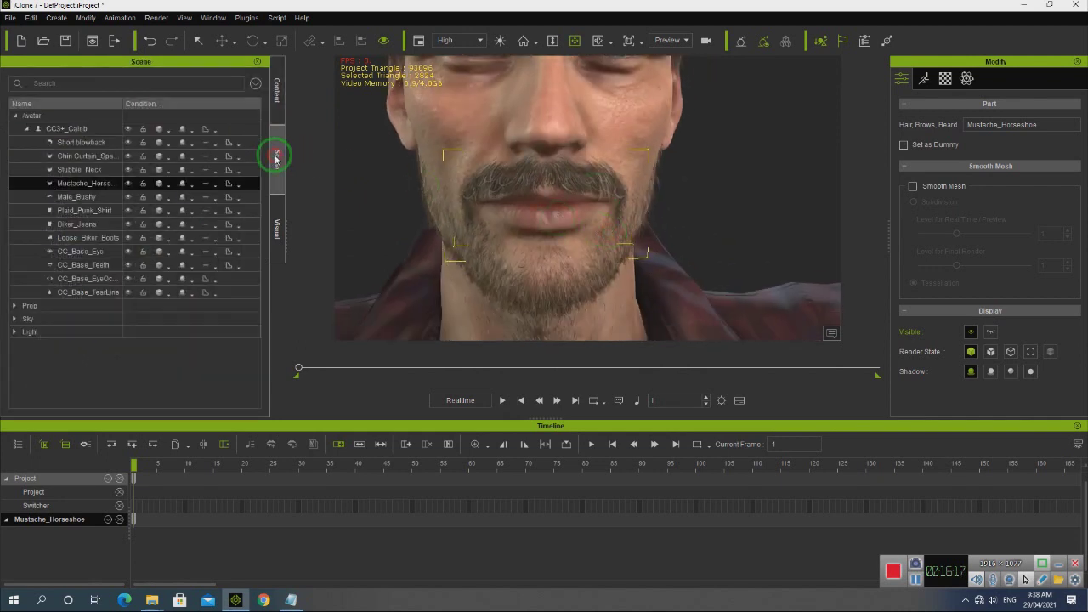
click(129, 173)
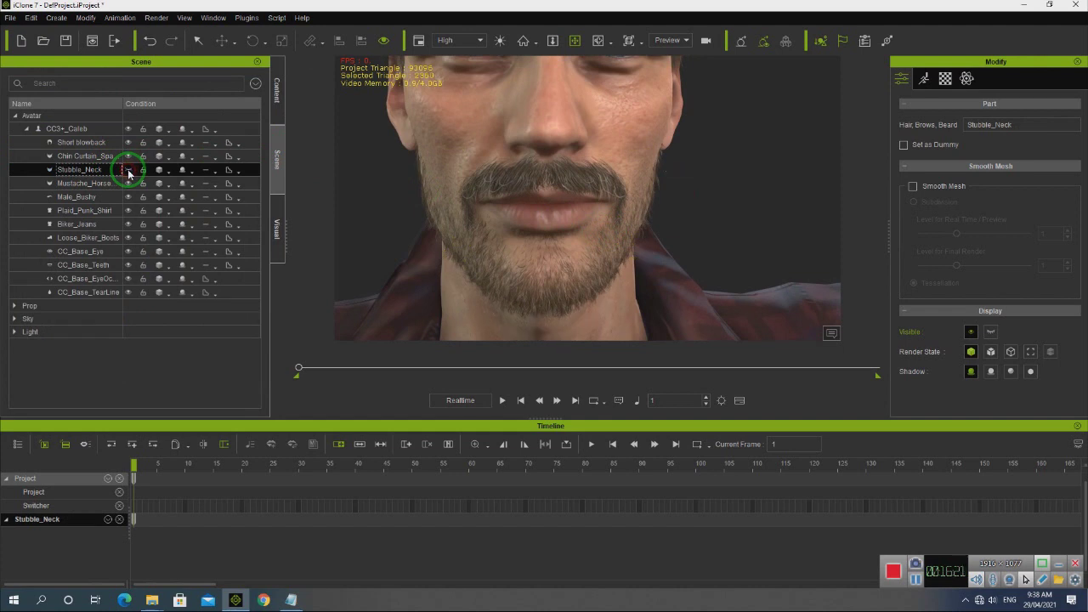
key(f)
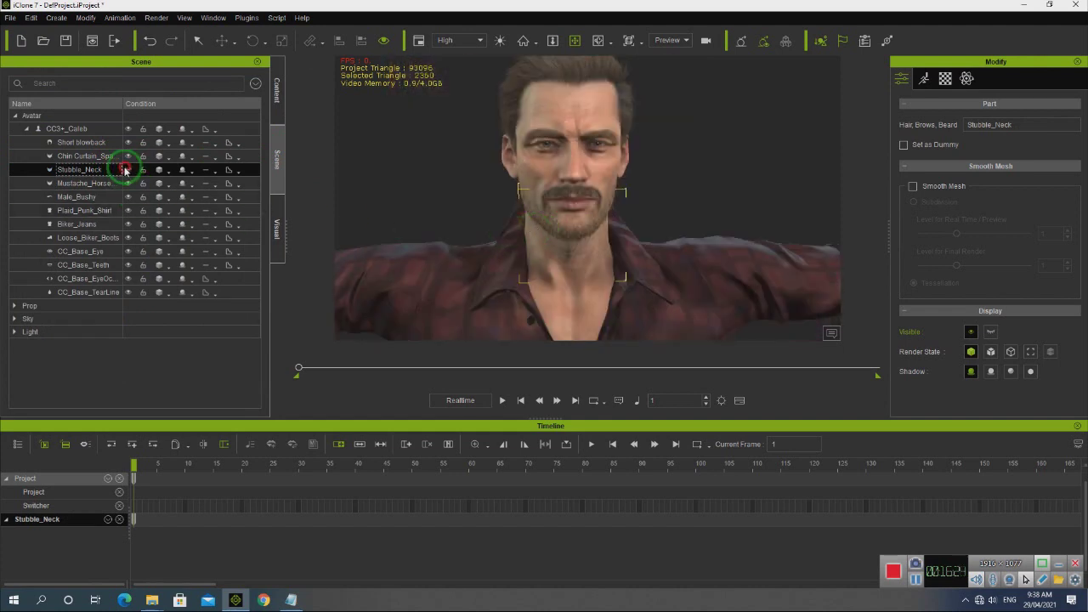
click(128, 157)
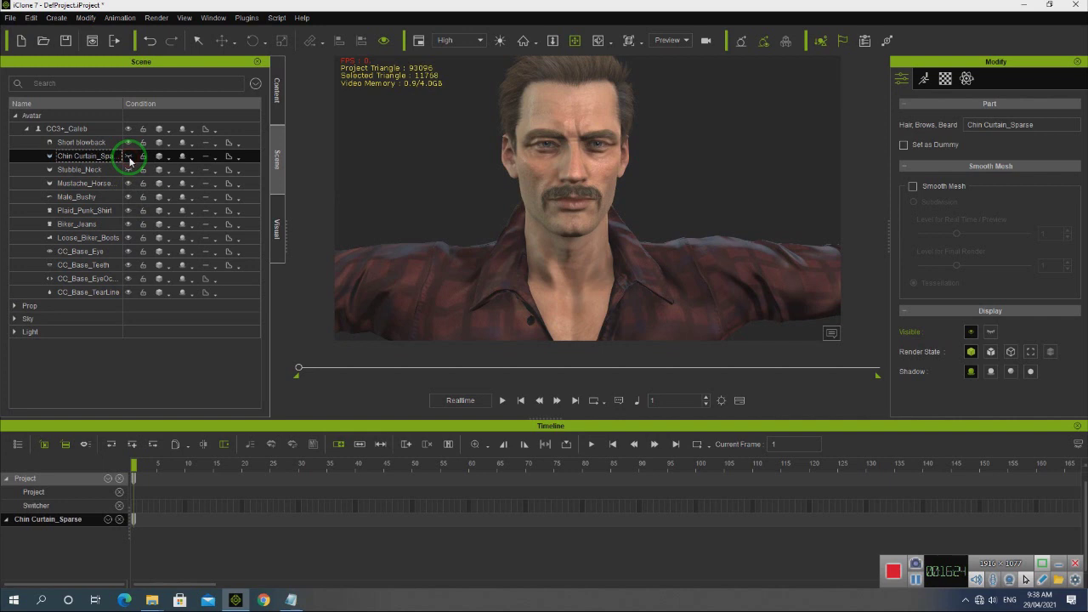
Apply the Chin Curtain_Sparse beard element to the avatar with the Replace option and view the face from the side
click(292, 102)
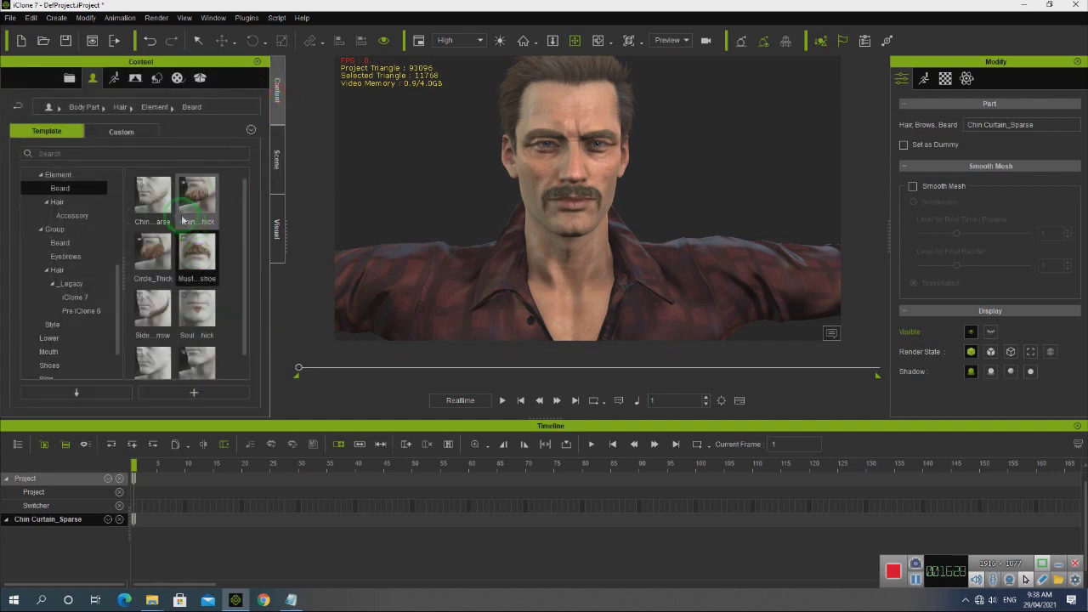
click(159, 207)
double_click(163, 201)
click(506, 317)
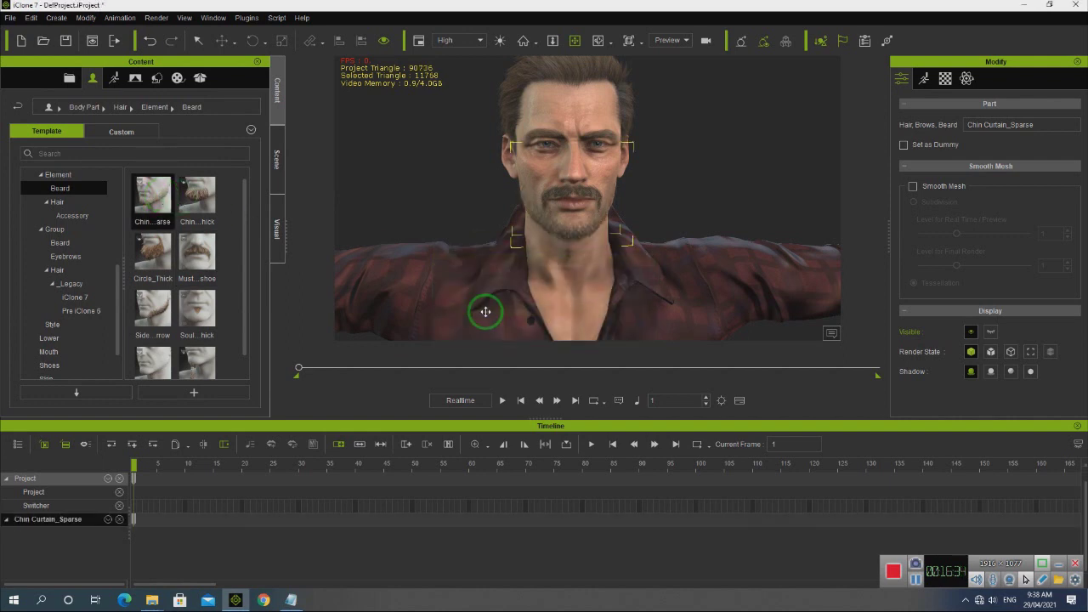
right_drag(678, 262, 550, 247)
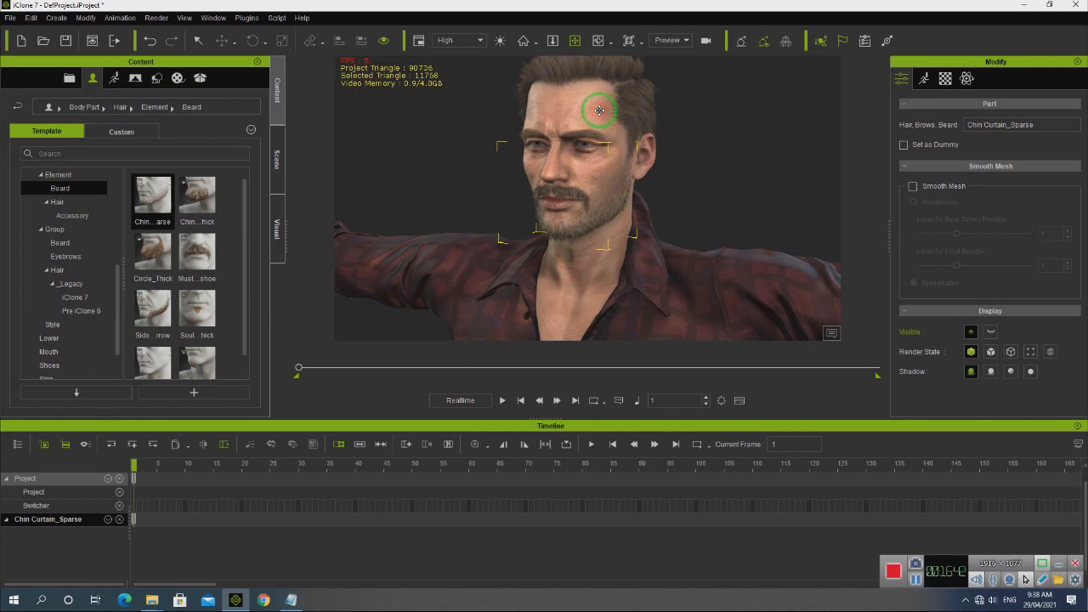
Select the avatar and open its motion and facial animation options with the upper body in view
click(620, 168)
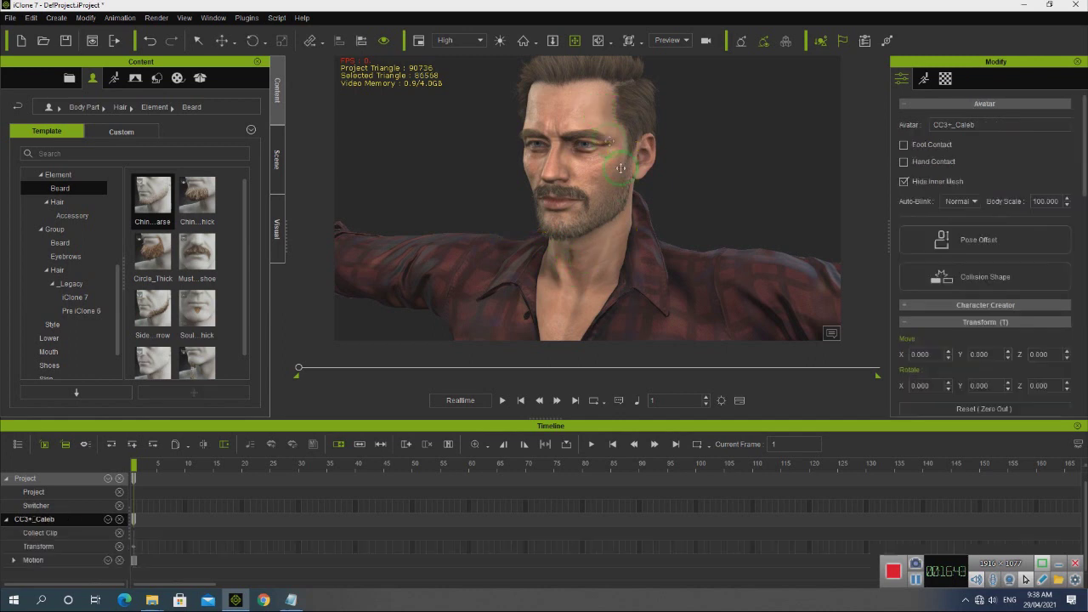
click(923, 78)
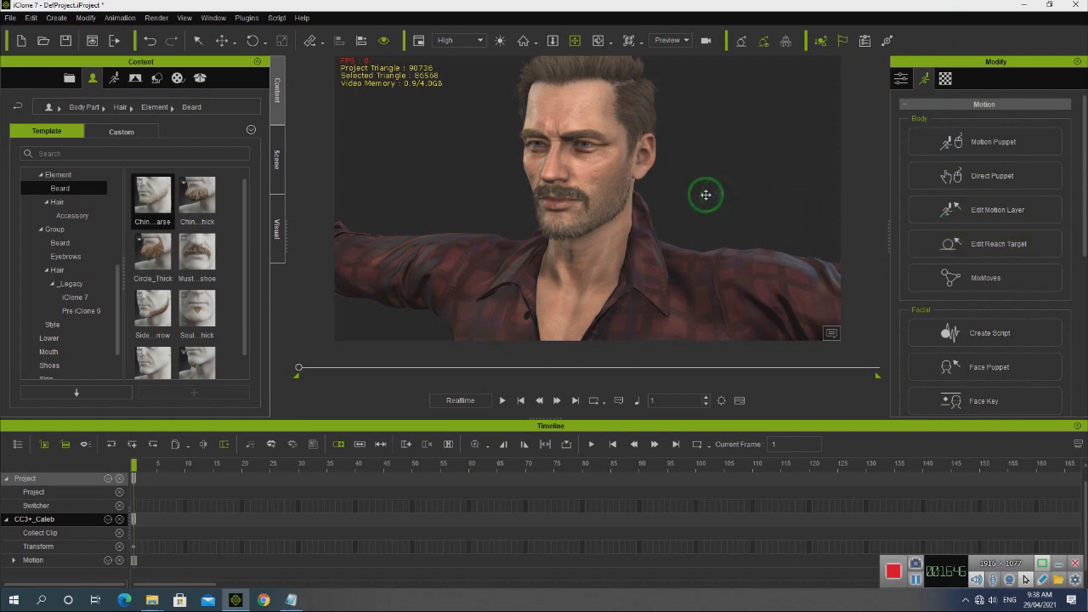
scroll(680, 190, down, 5)
scroll(680, 190, up, 2)
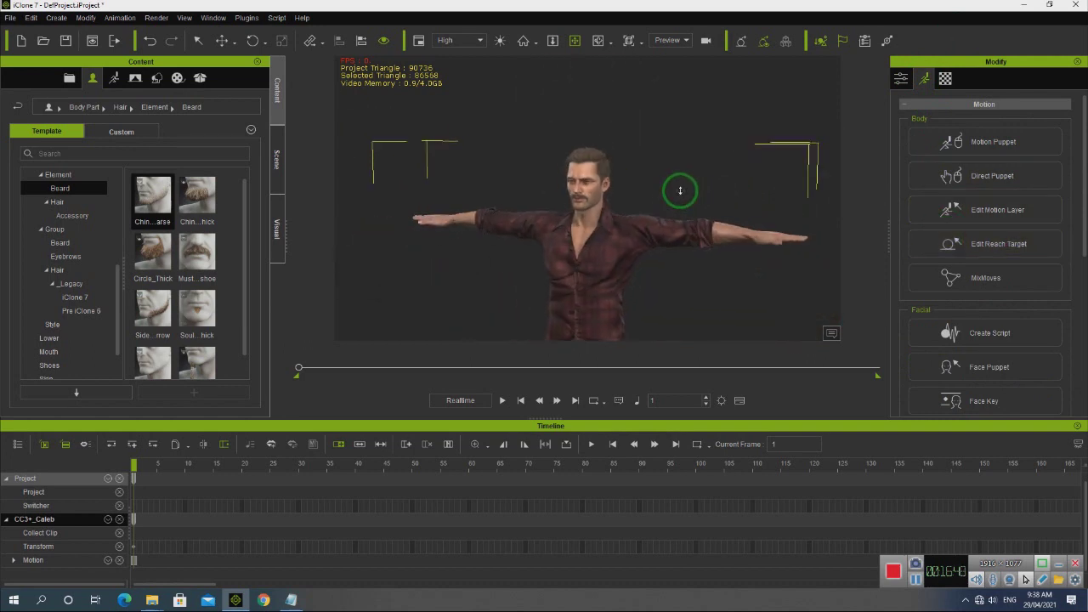
Review the avatar's motion options, material list and texture settings, and return to its general attributes
click(911, 81)
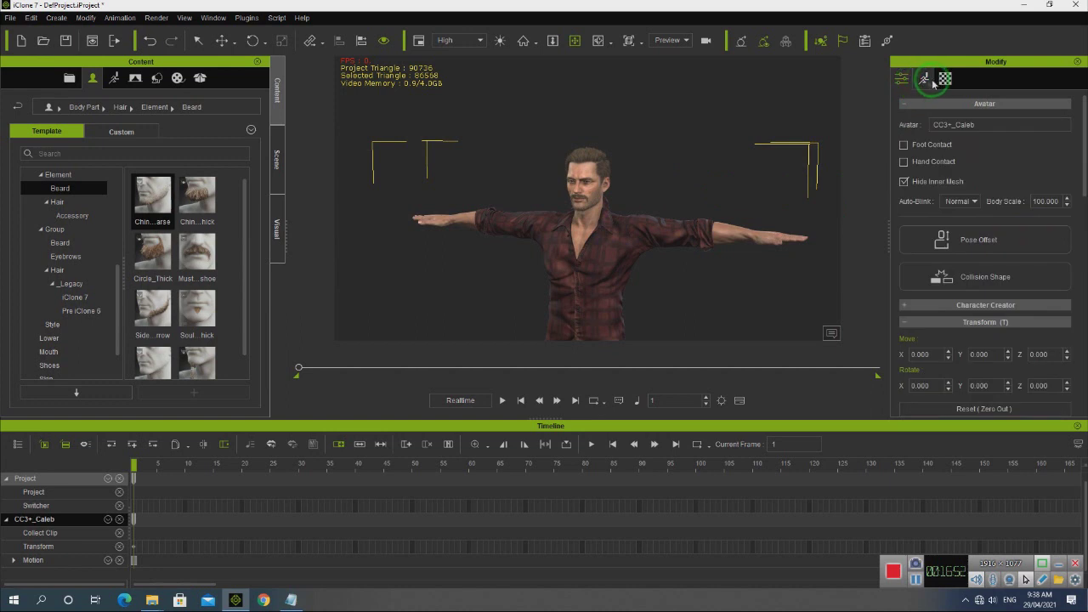
click(923, 81)
click(945, 79)
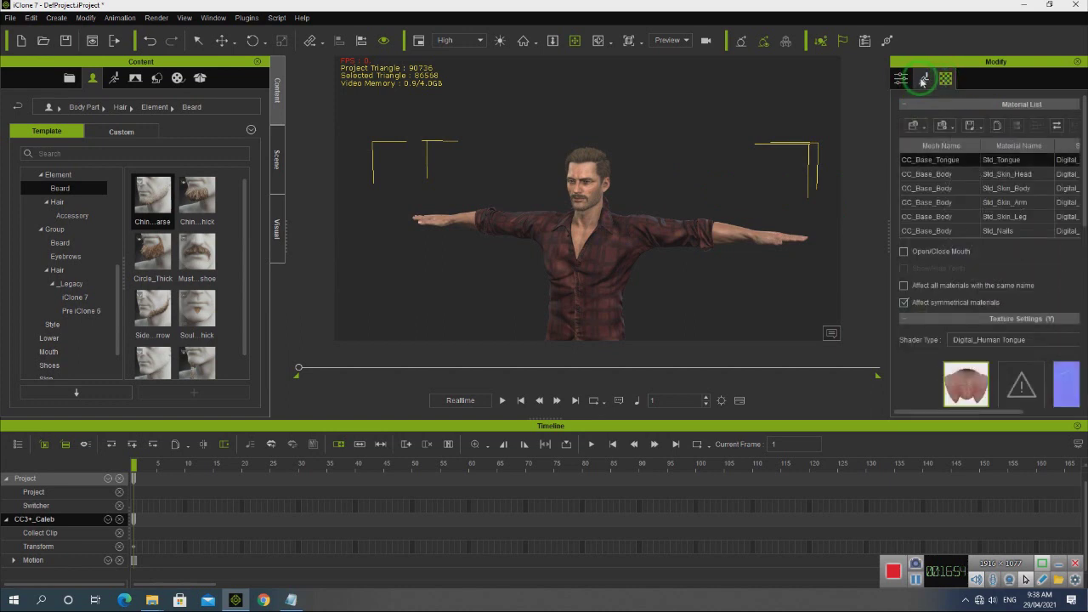
click(923, 79)
click(945, 79)
scroll(956, 359, down, 3)
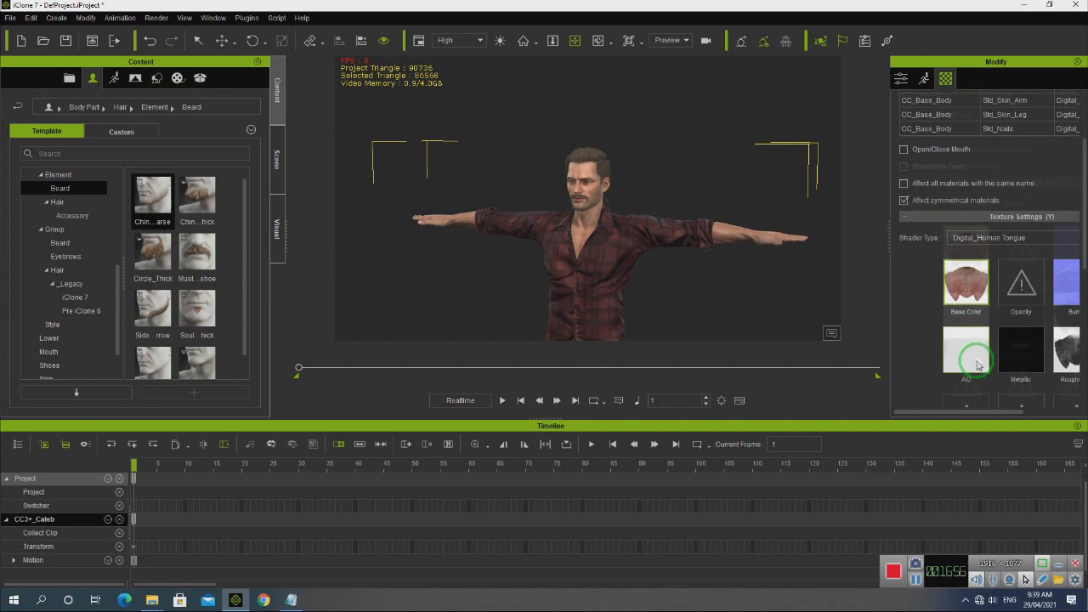
scroll(971, 359, down, 2)
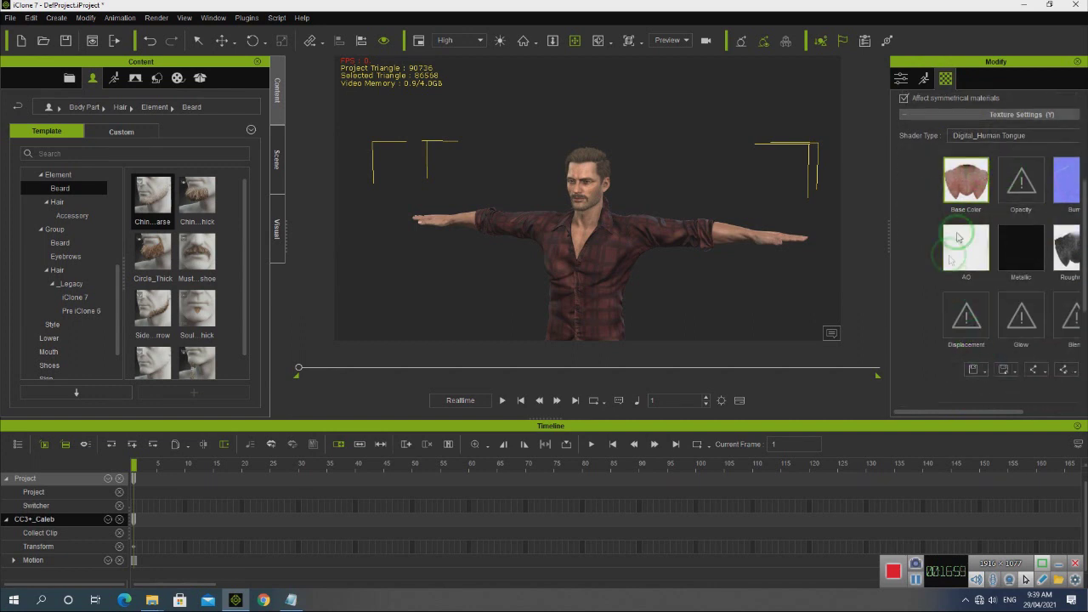
click(923, 79)
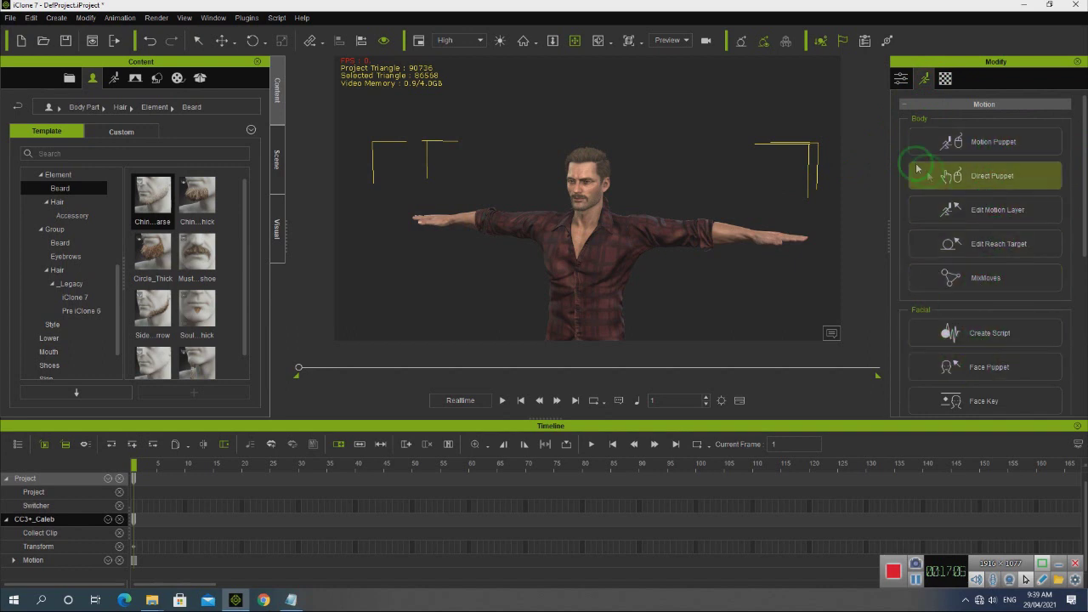
click(911, 83)
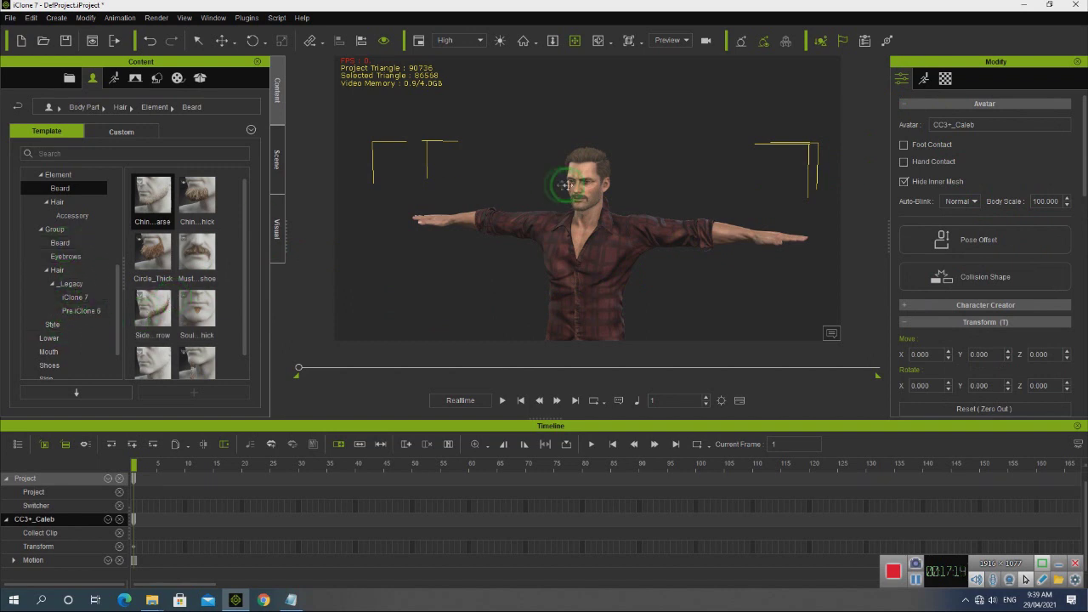
Browse the Group Eyebrows templates and preview the legacy iClone 7 hair templates
scroll(600, 170, up, 2)
scroll(600, 169, up, 2)
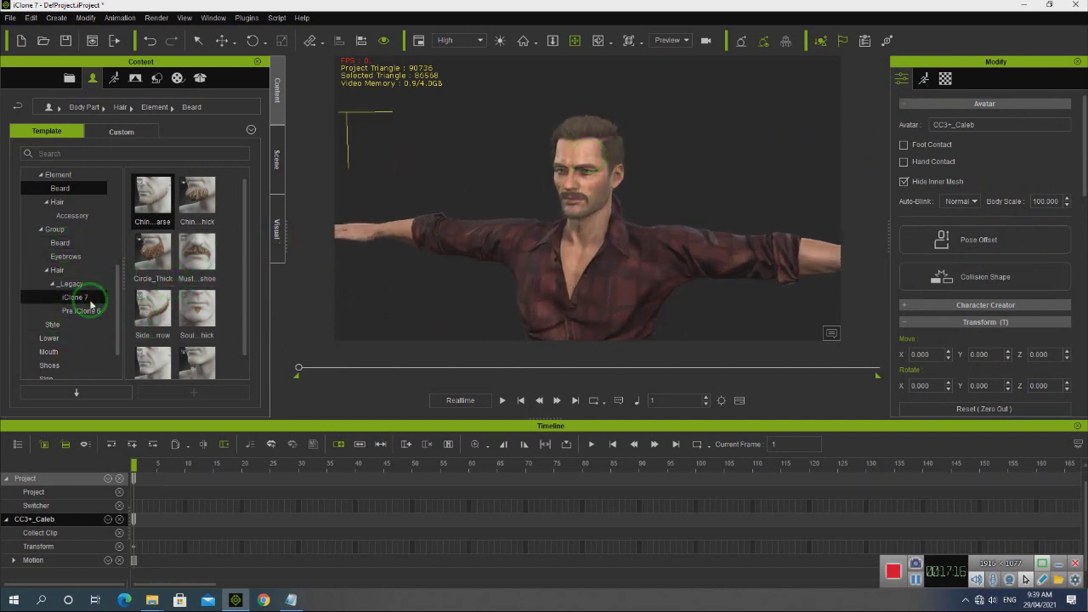
click(68, 257)
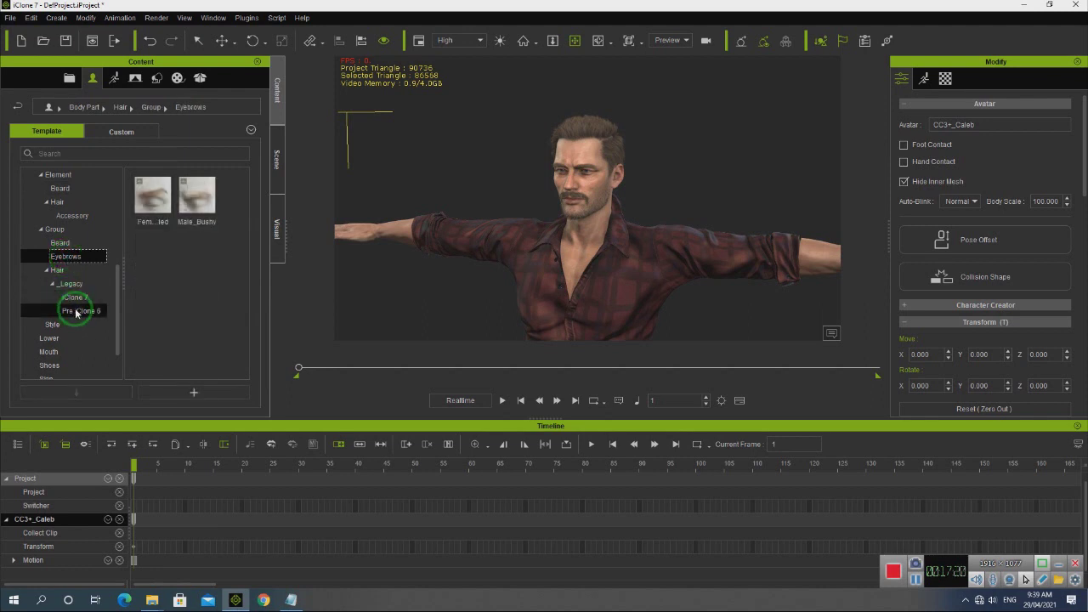
click(77, 297)
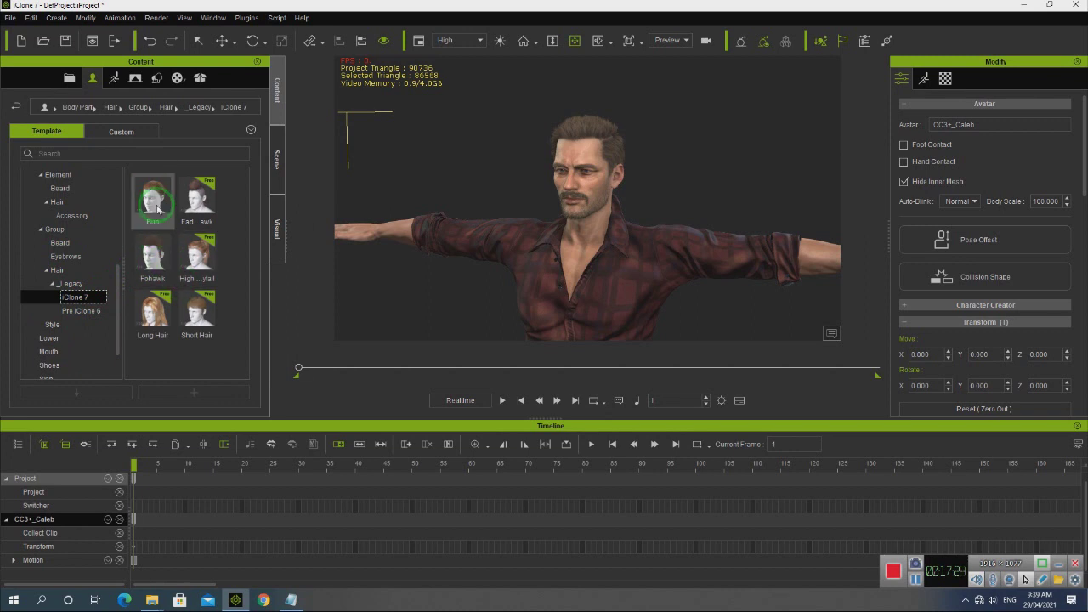
mouse_move(157, 210)
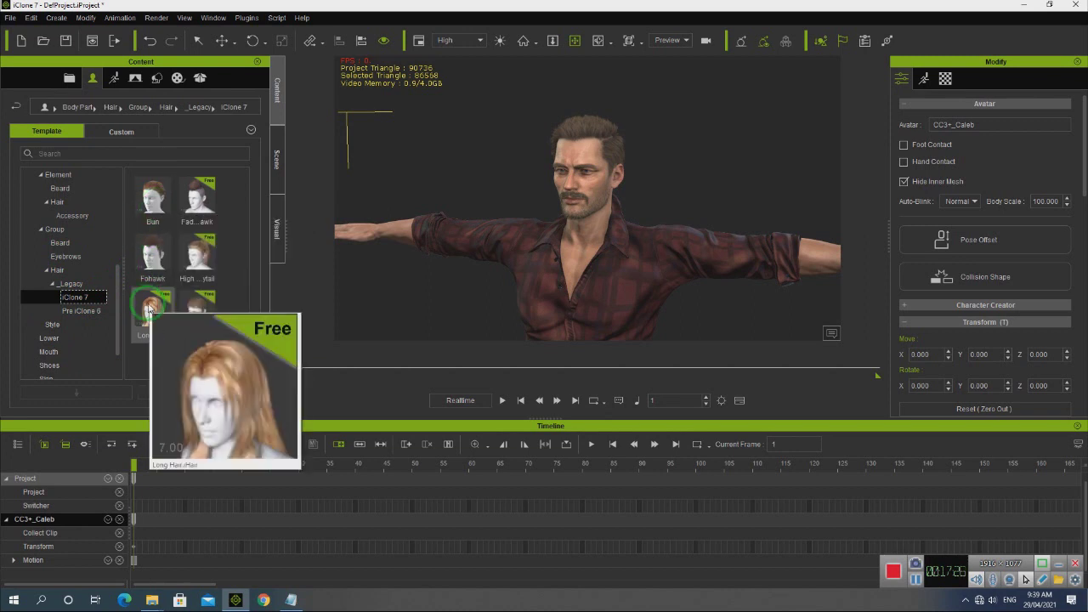
mouse_move(202, 264)
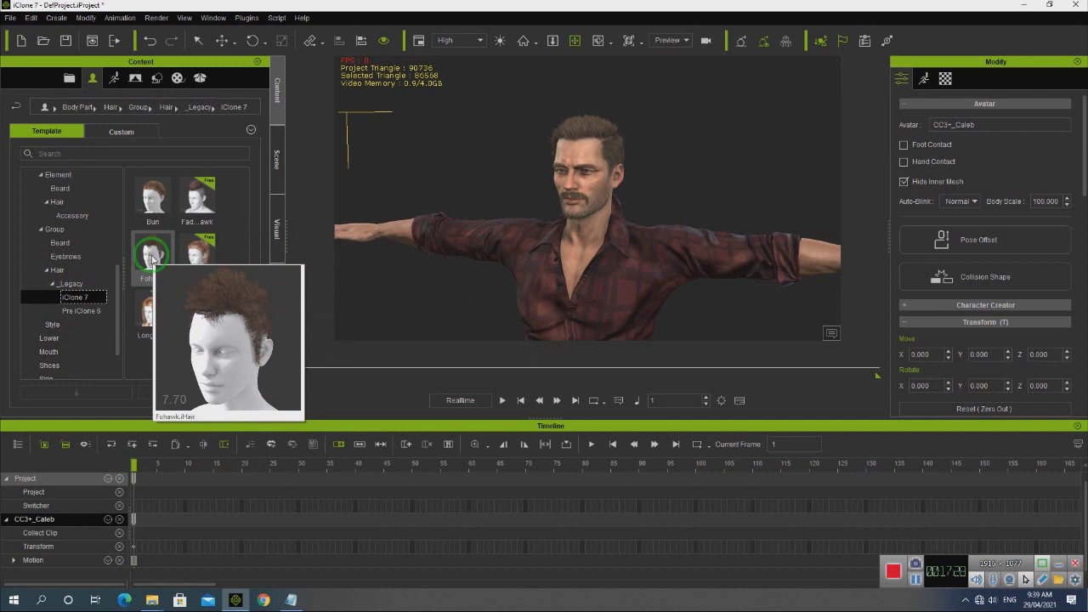
Check the Custom avatar content and open the Animation template library
click(122, 136)
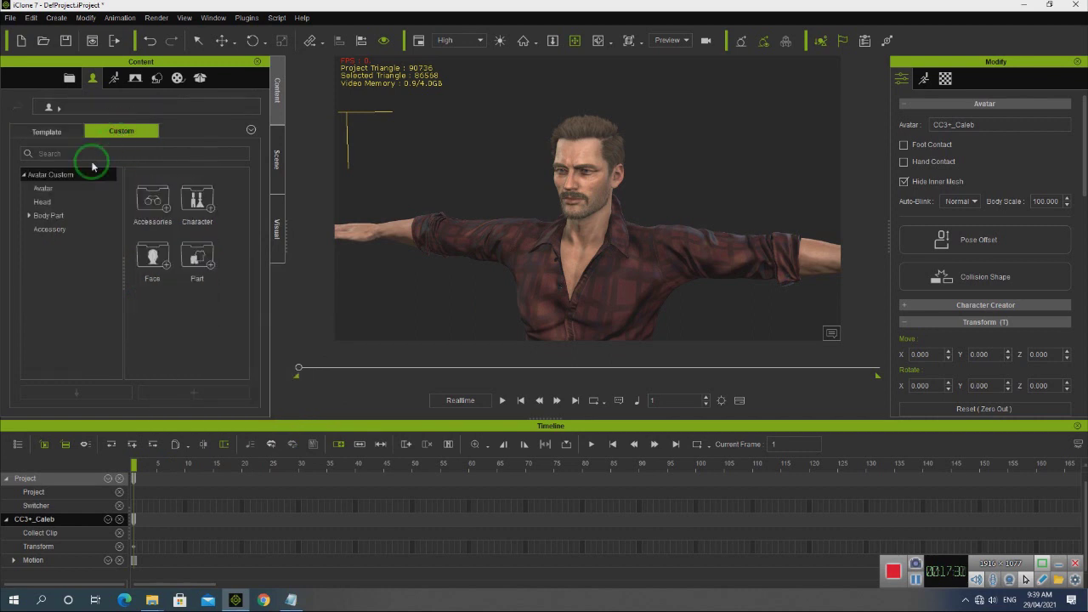
click(40, 188)
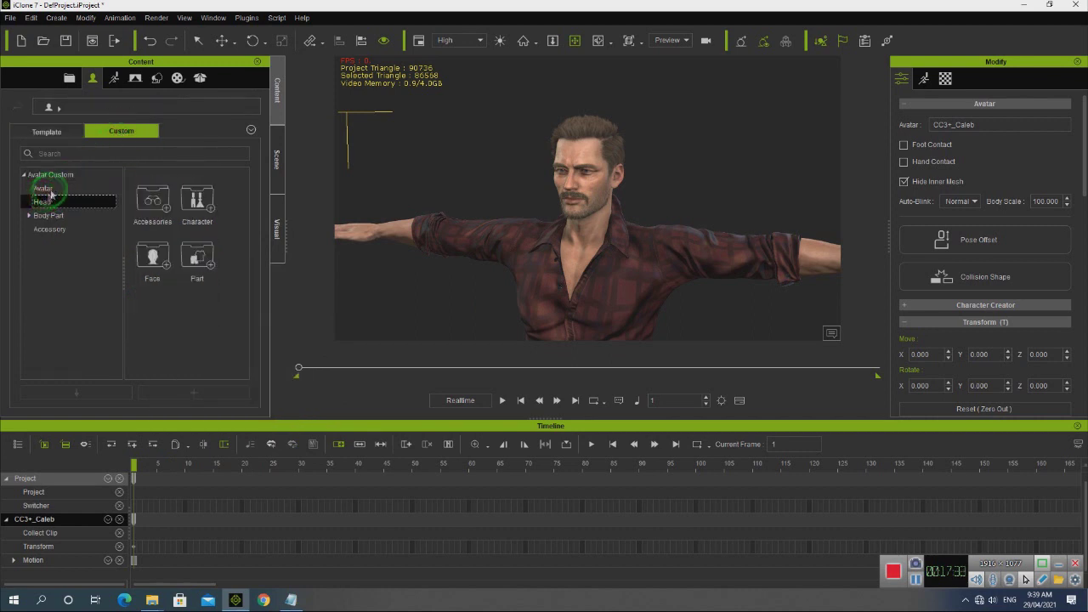
click(114, 79)
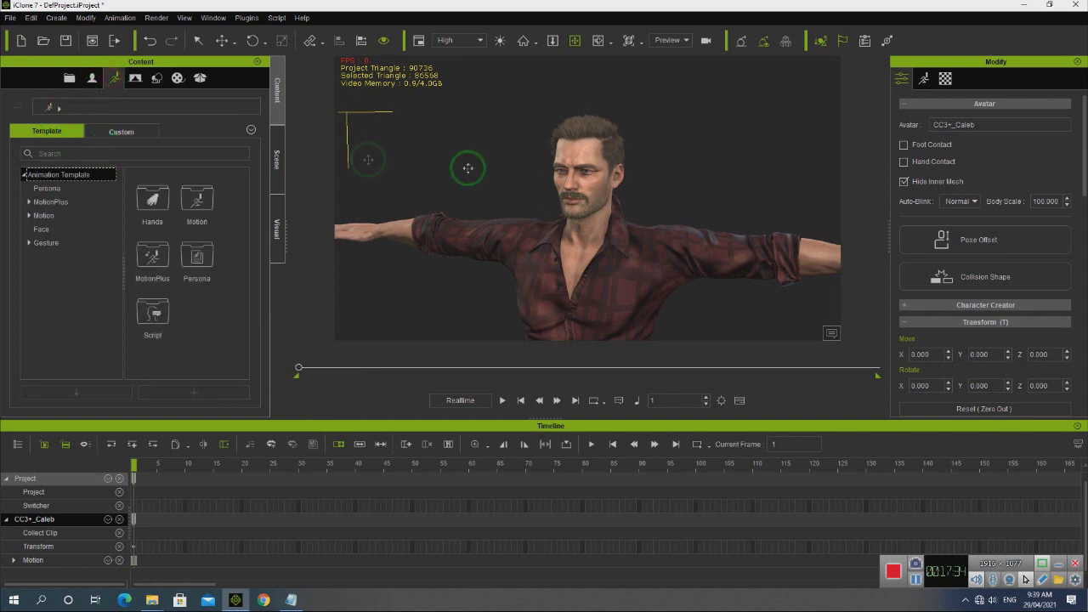
View the avatar from the front at a distance and switch to the untitled note in Notepad
right_drag(466, 201, 806, 263)
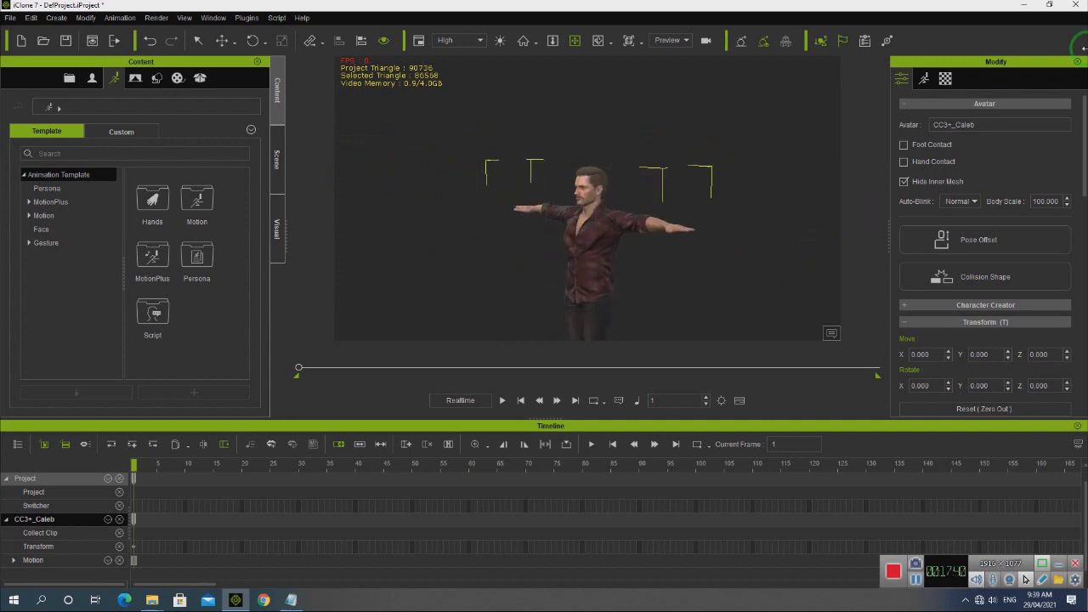
right_drag(716, 208, 774, 203)
click(290, 600)
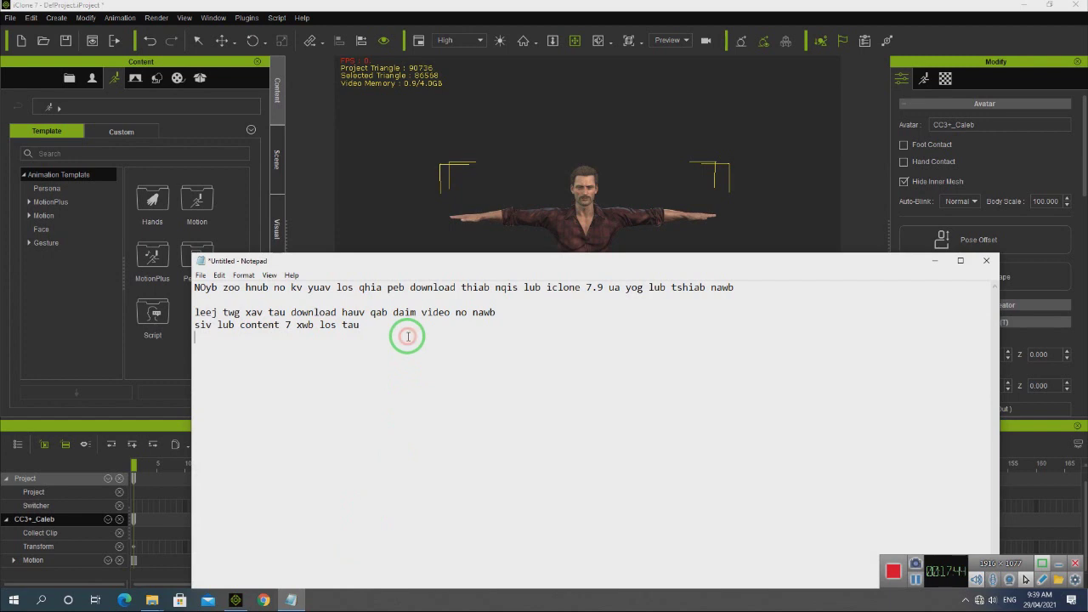